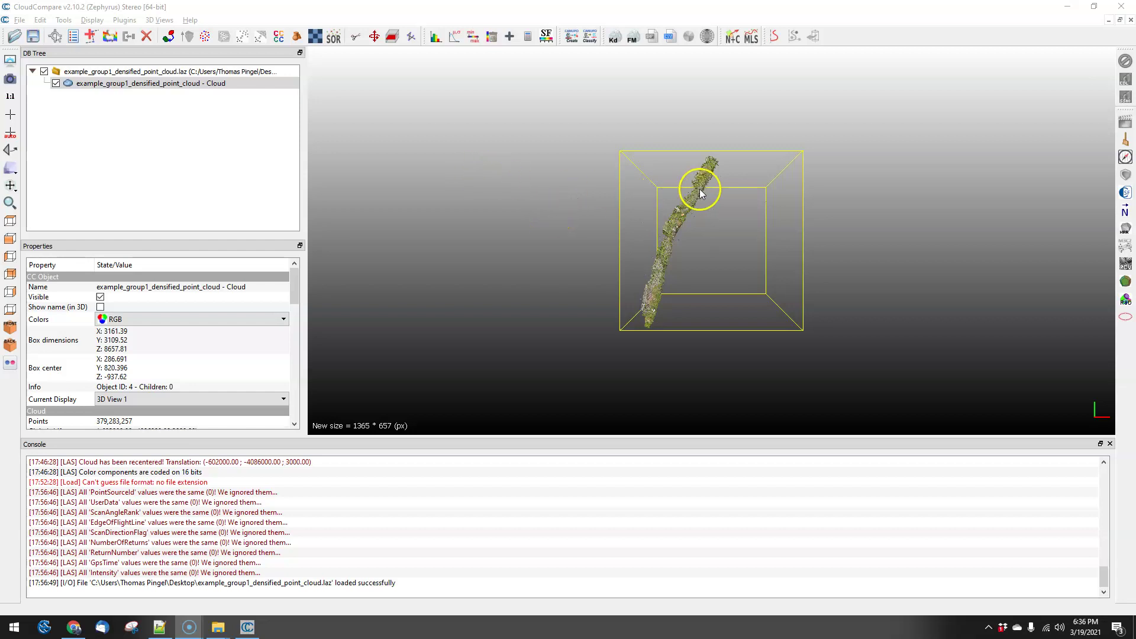
# Turn off the decimation of large meshes during movement in the display settings and apply the change
pyautogui.moveTo(687, 304); pyautogui.dragTo(682, 88)
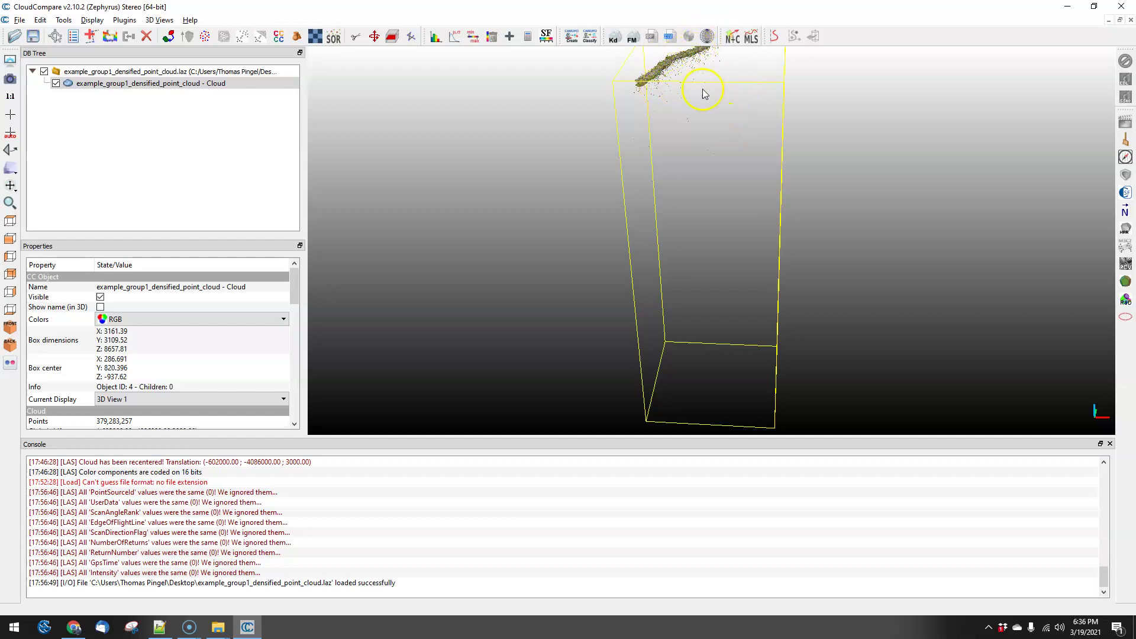
pyautogui.moveTo(448, 111)
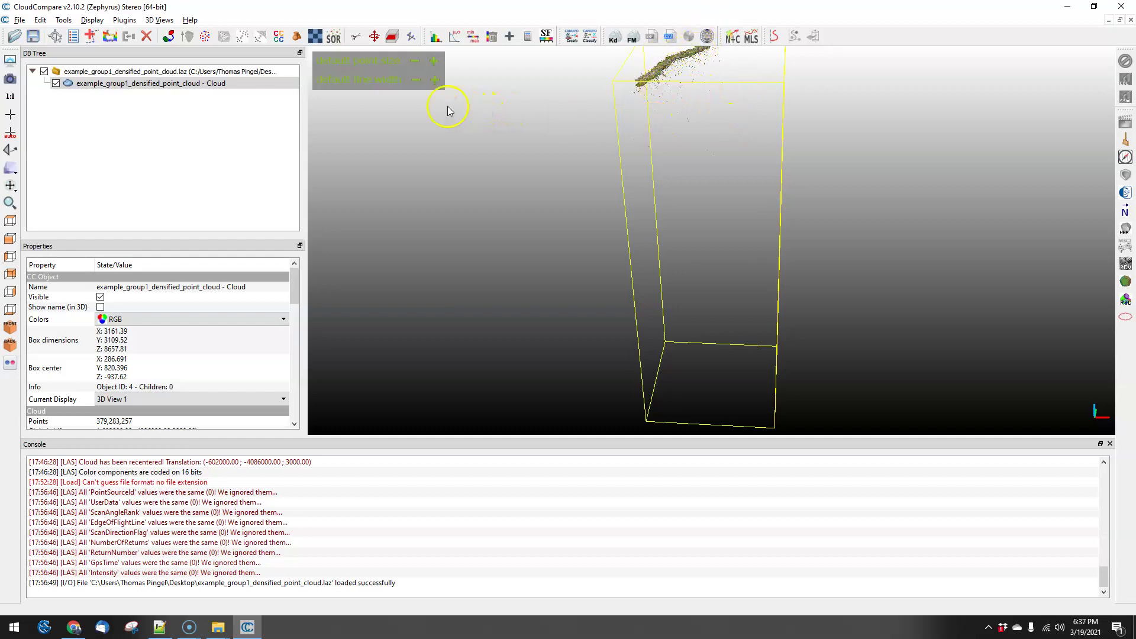
pyautogui.click(93, 21)
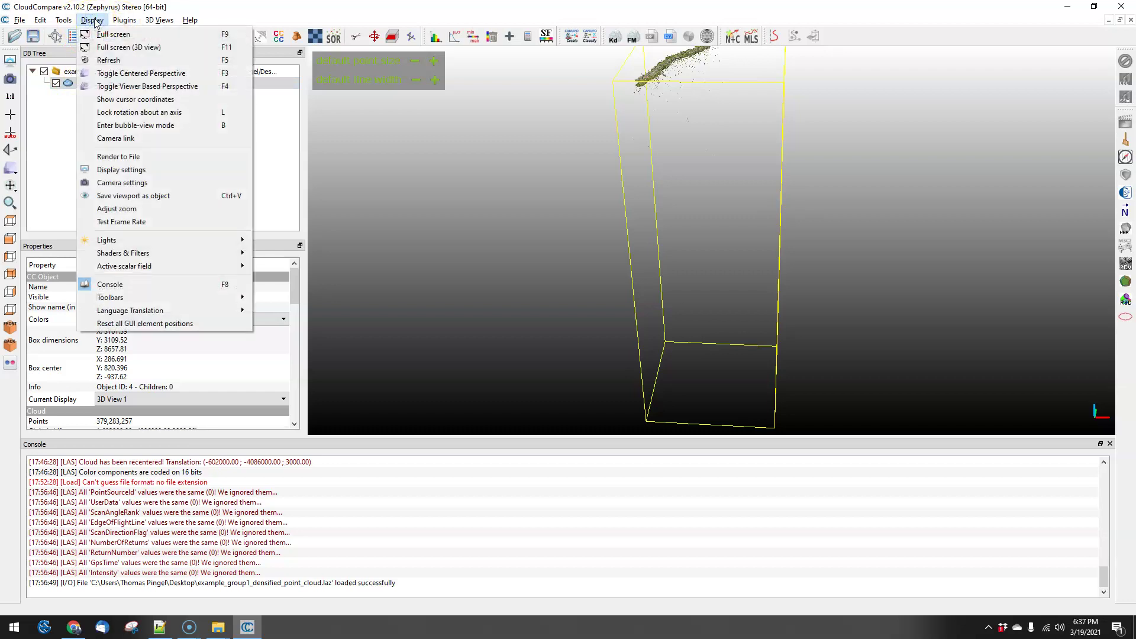
pyautogui.click(121, 170)
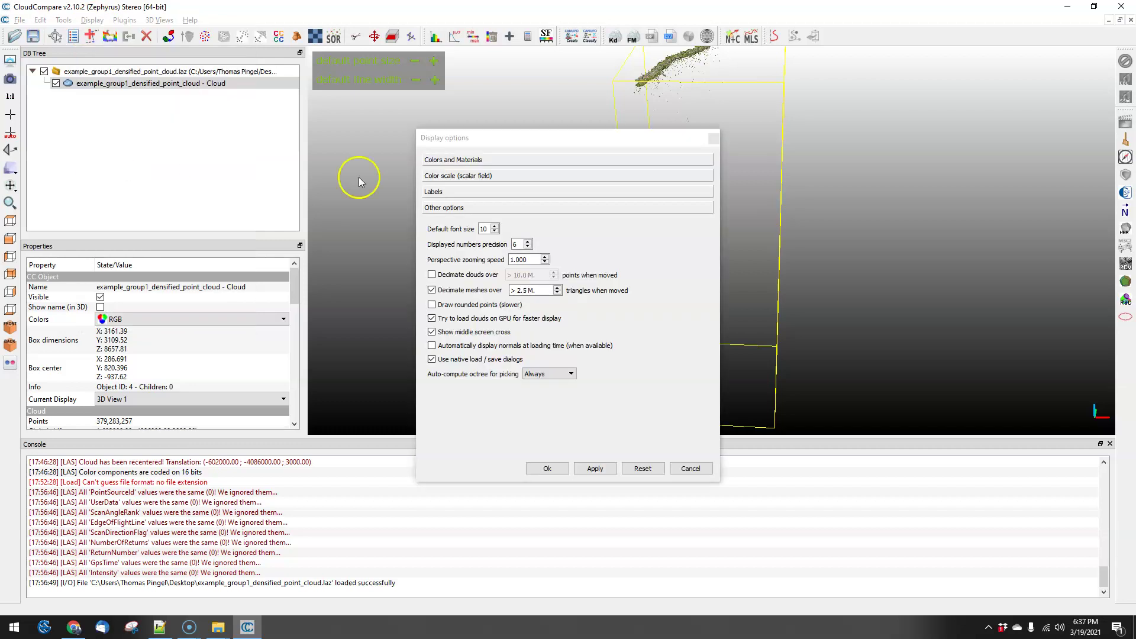
pyautogui.click(445, 290)
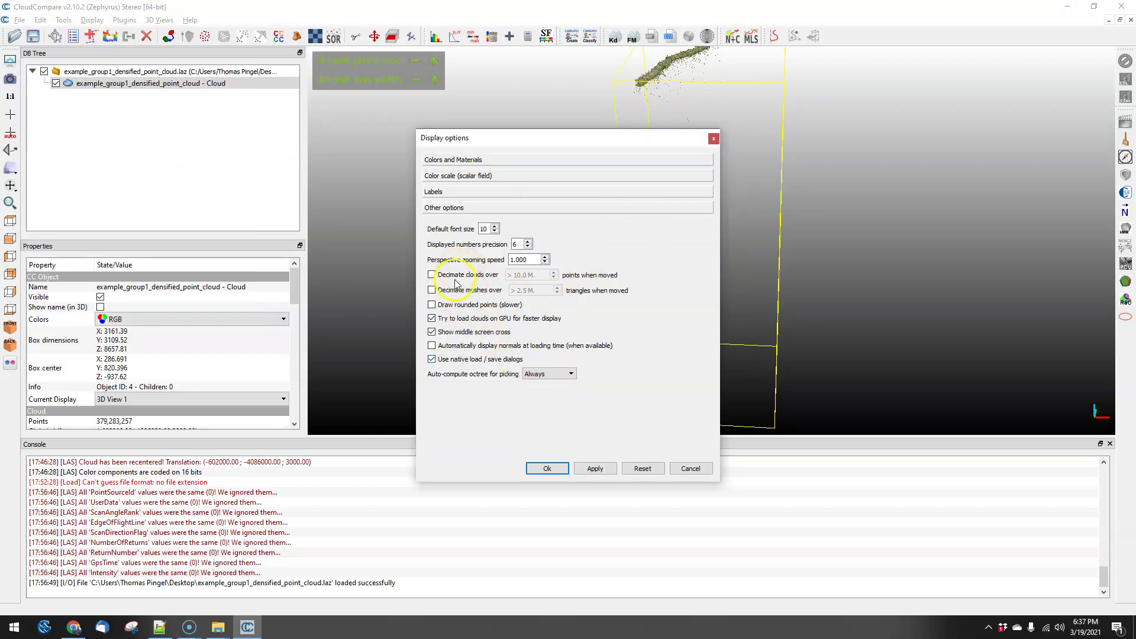
pyautogui.click(597, 469)
pyautogui.click(546, 469)
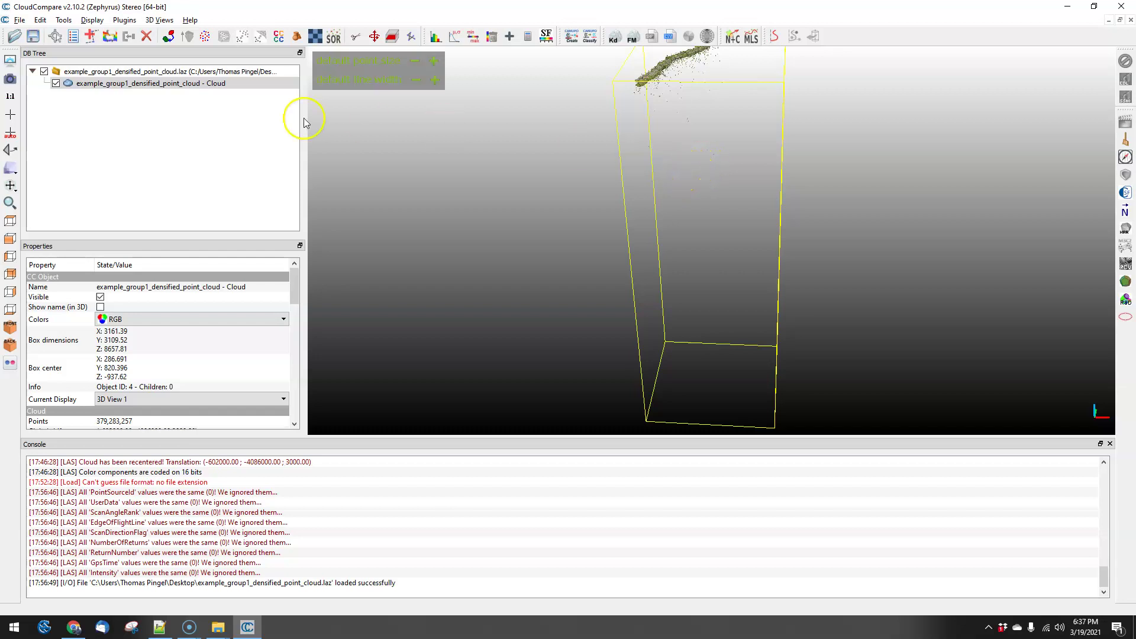
# Raise the cross-section box's lower face to leave about 449 in Z around the terrain, and export the enclosed points as a new cloud
pyautogui.click(391, 36)
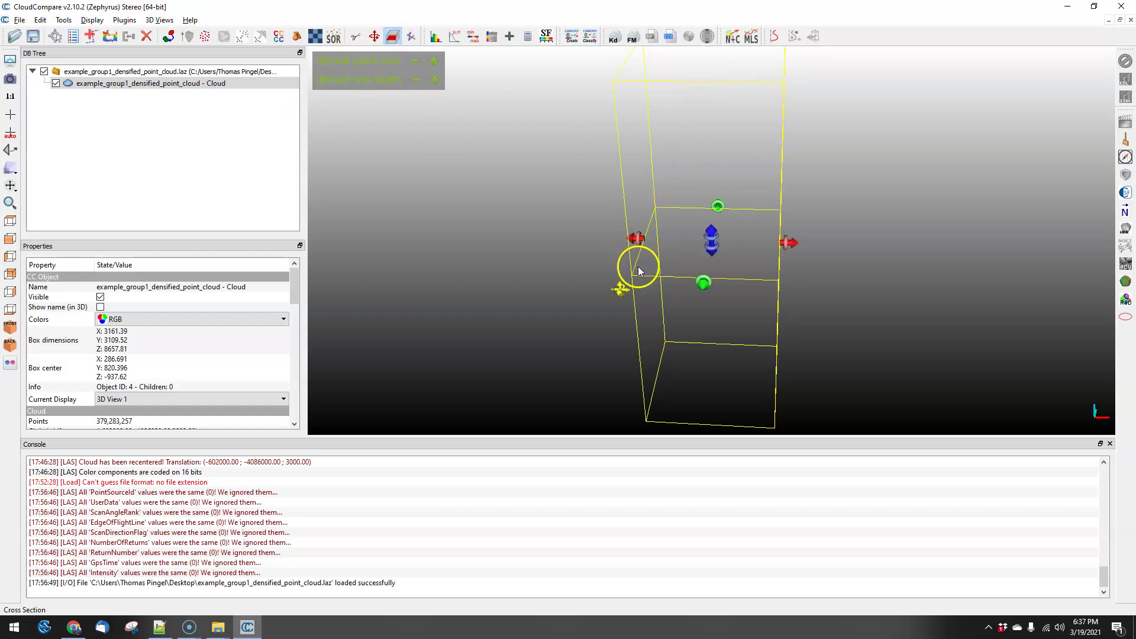
pyautogui.moveTo(716, 405); pyautogui.dragTo(749, 140)
pyautogui.click(1047, 187)
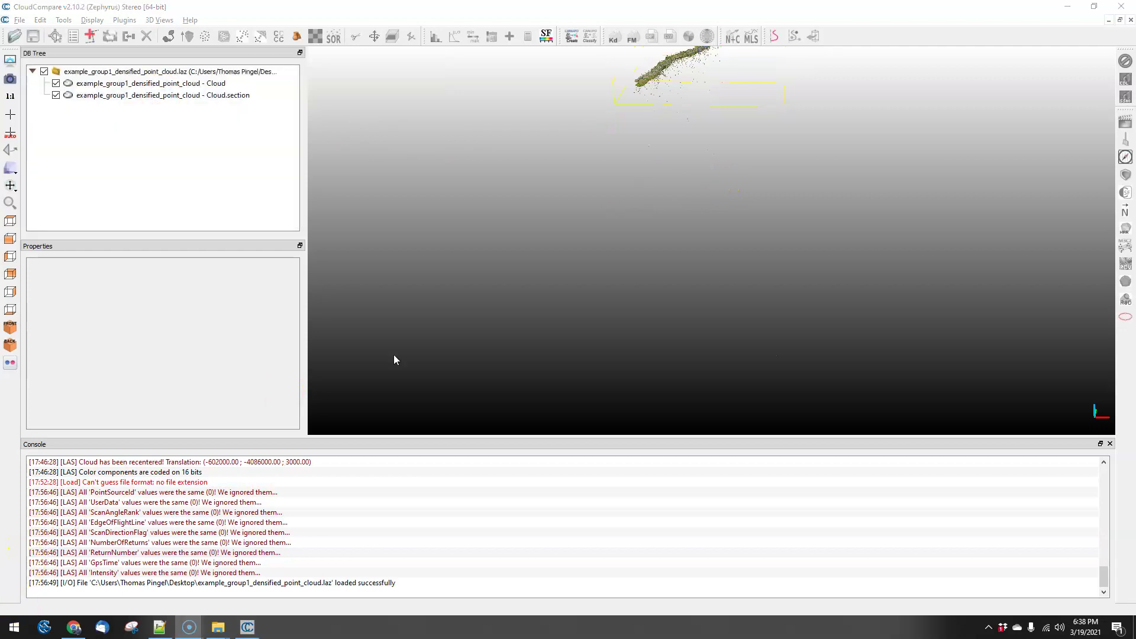
# Hide the original full cloud and inspect the extracted section from above and at an oblique angle
pyautogui.click(54, 84)
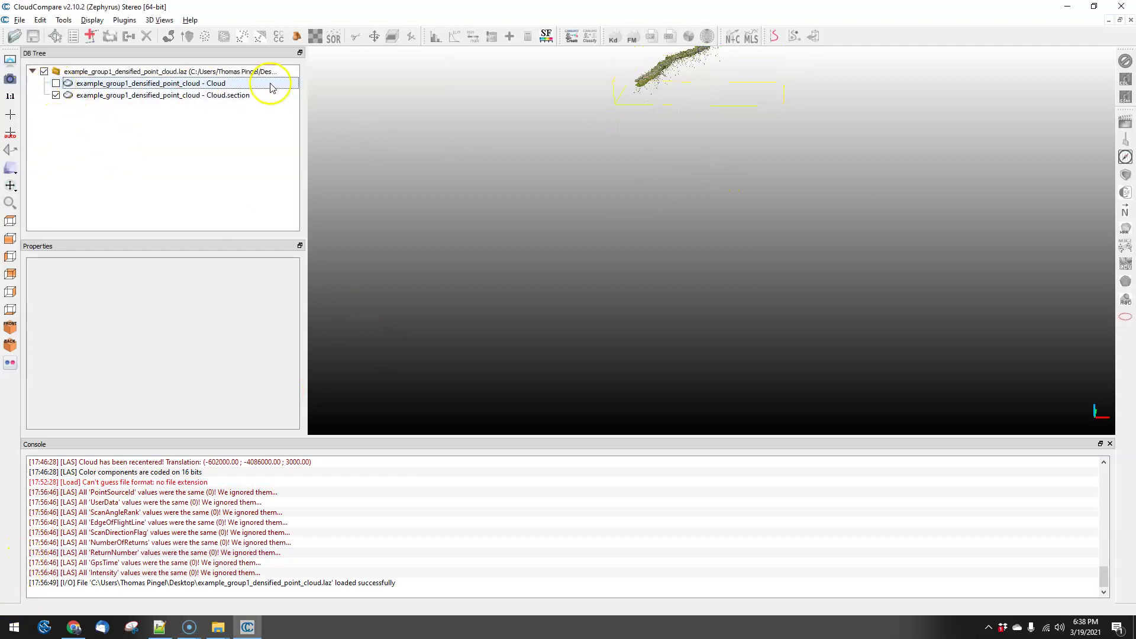
pyautogui.moveTo(706, 104); pyautogui.dragTo(704, 227)
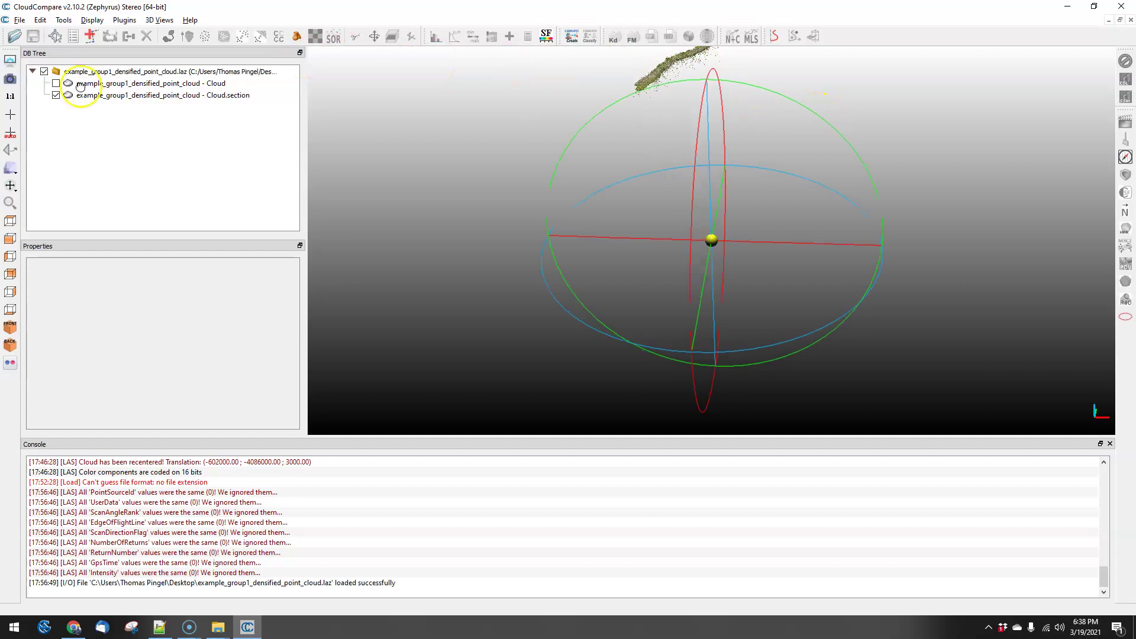
pyautogui.click(10, 220)
pyautogui.moveTo(705, 174); pyautogui.dragTo(702, 204)
pyautogui.moveTo(709, 145); pyautogui.dragTo(641, 183)
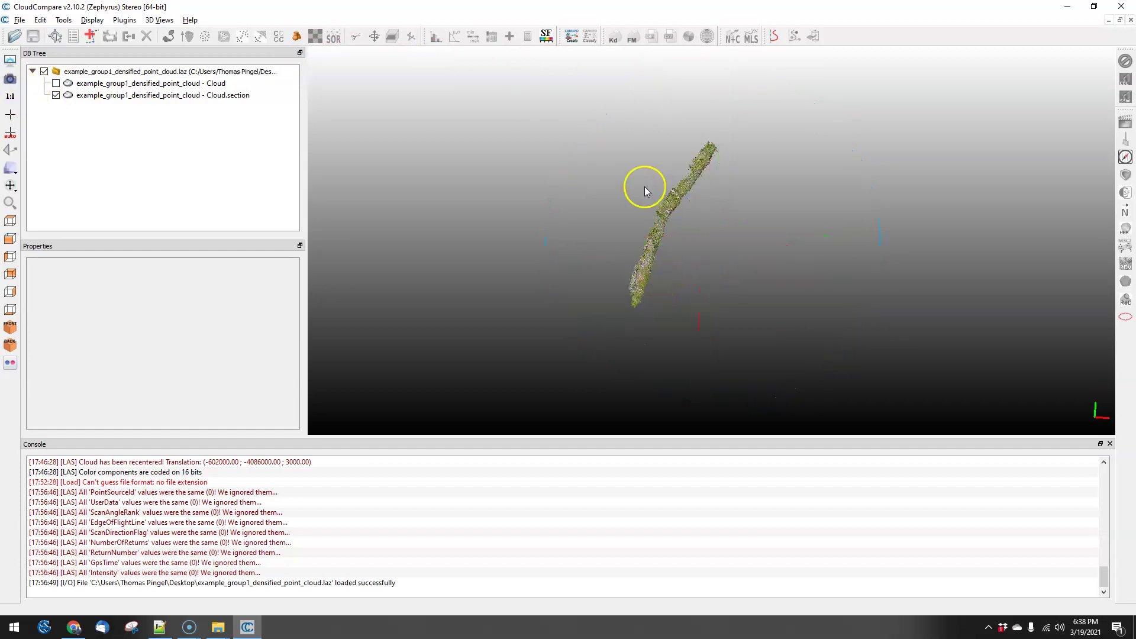
pyautogui.click(10, 96)
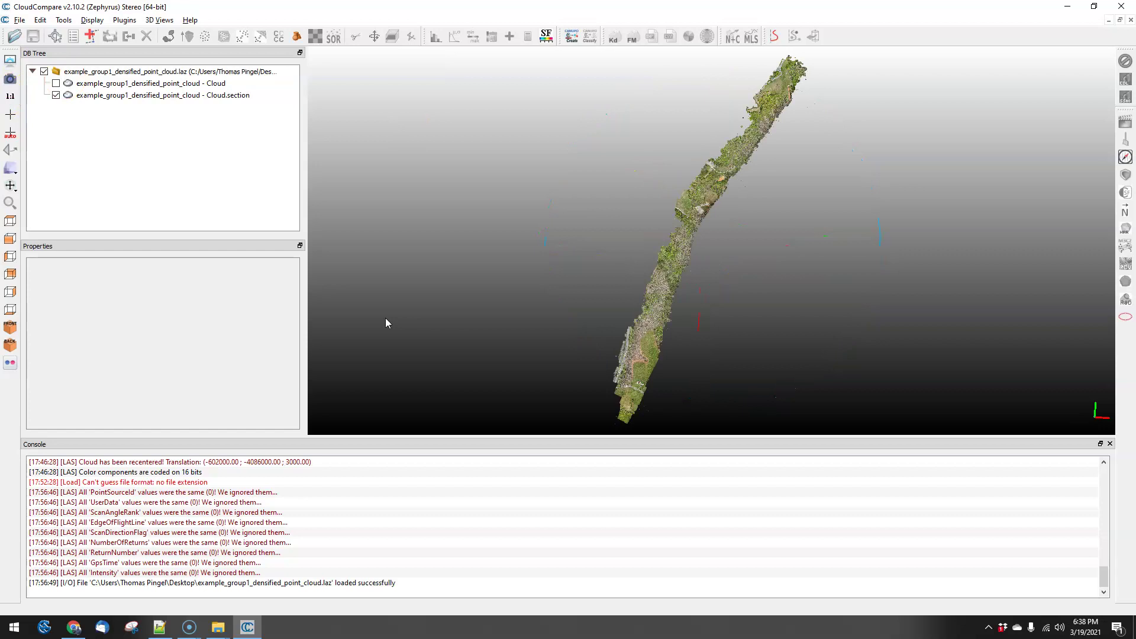
pyautogui.moveTo(689, 182); pyautogui.dragTo(676, 50)
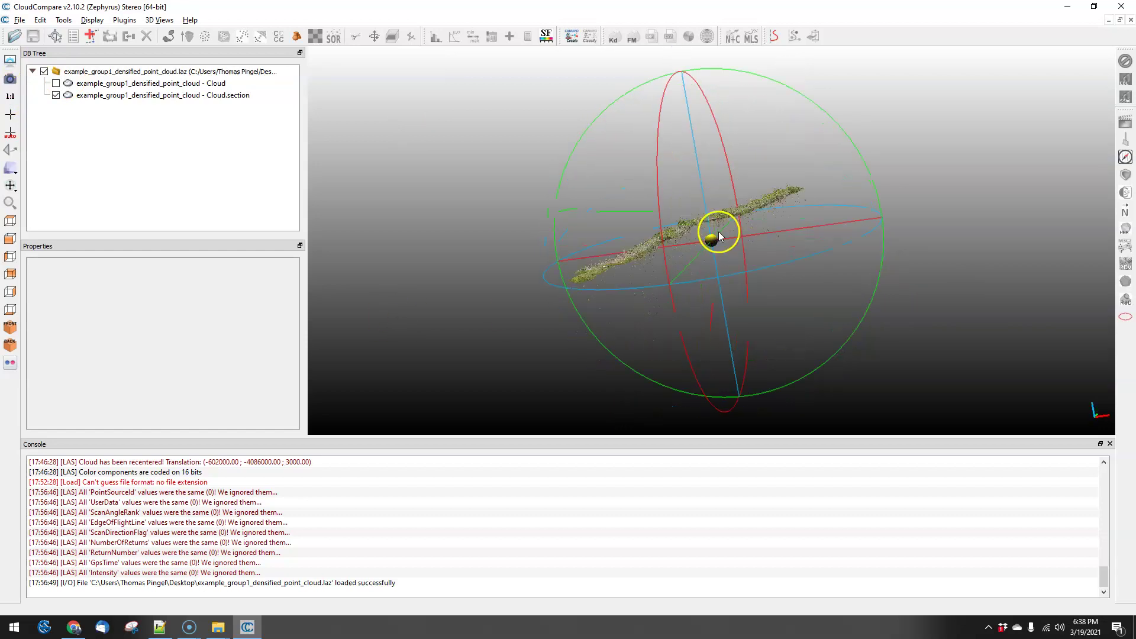
pyautogui.moveTo(676, 206); pyautogui.dragTo(697, 337)
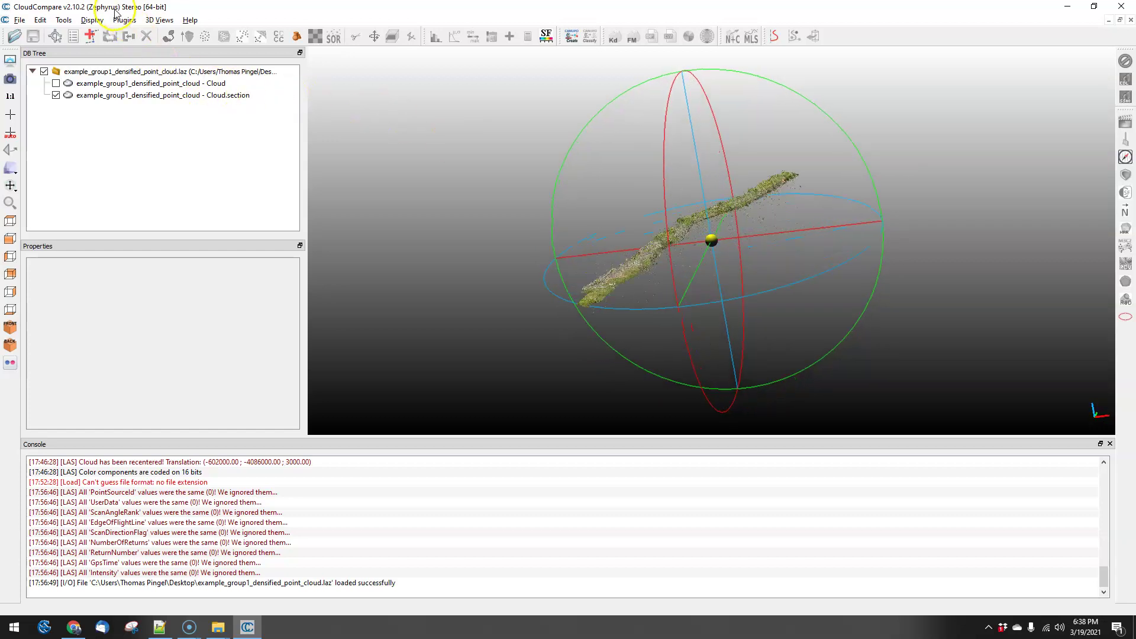
pyautogui.click(65, 20)
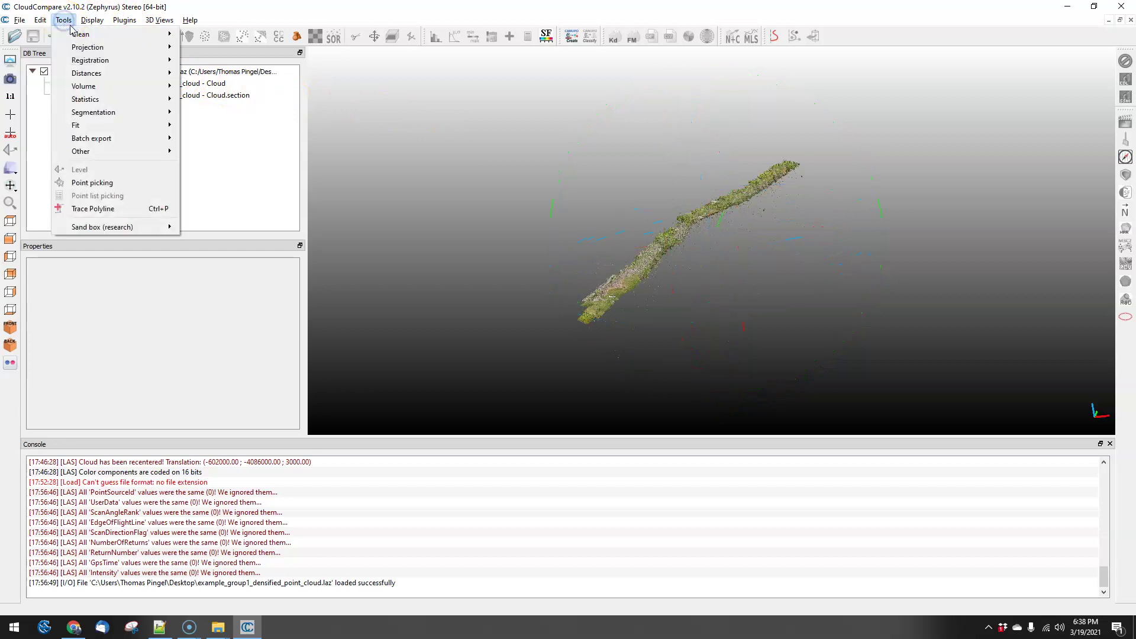
pyautogui.moveTo(81, 35)
pyautogui.click(224, 38)
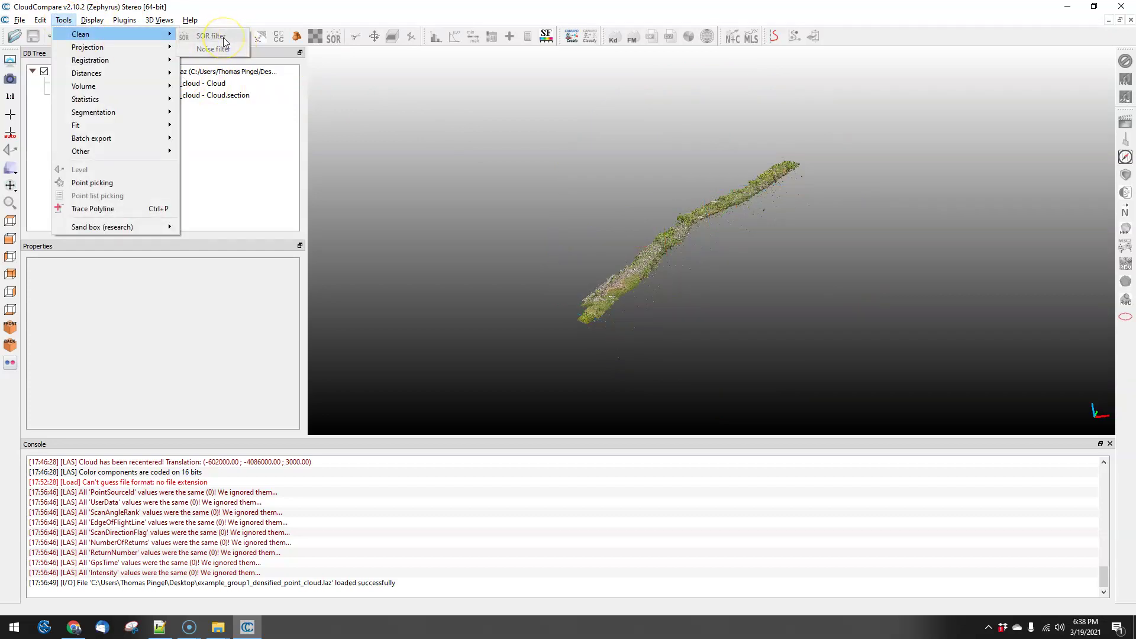
pyautogui.click(226, 52)
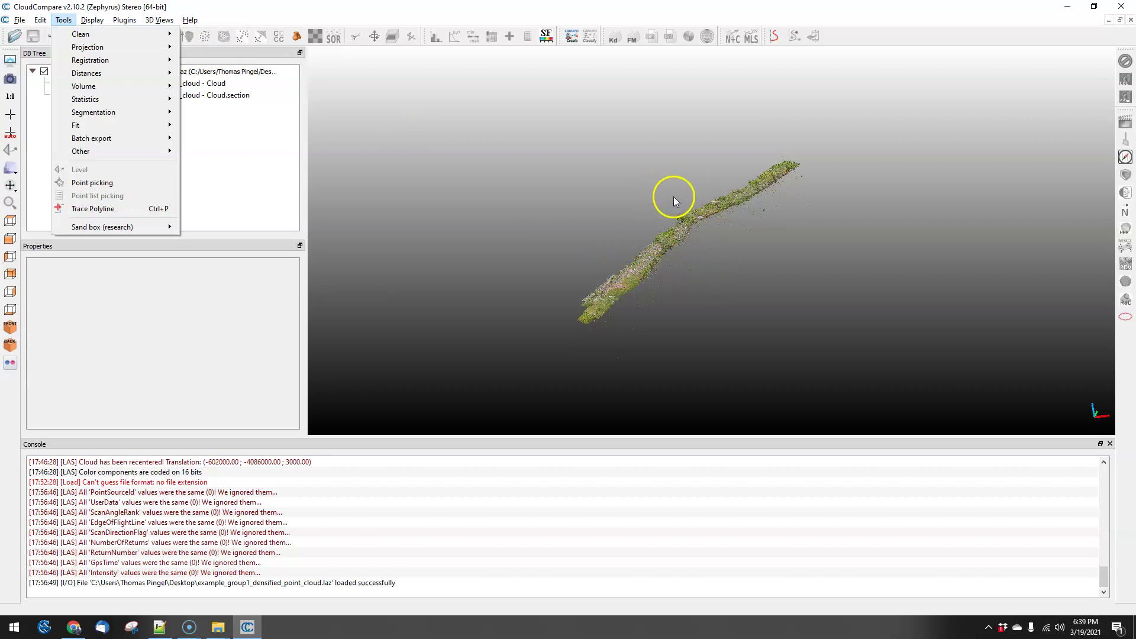
pyautogui.click(193, 18)
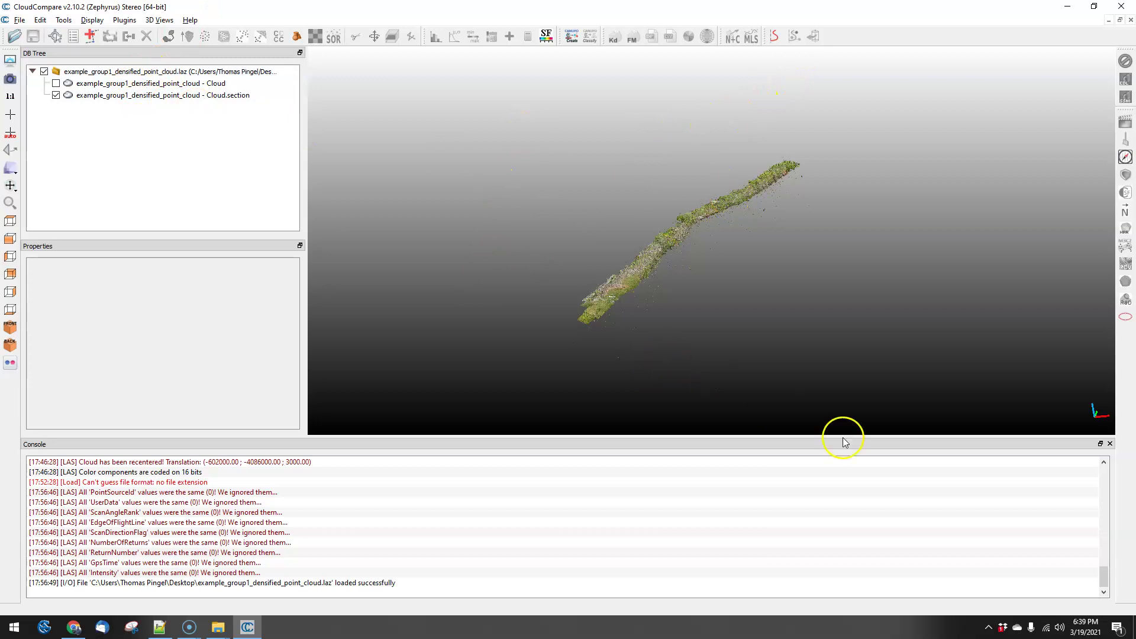
# Segment the section cloud with a five-sided polygon around its near end, keeping the points inside, and confirm the split
pyautogui.click(168, 96)
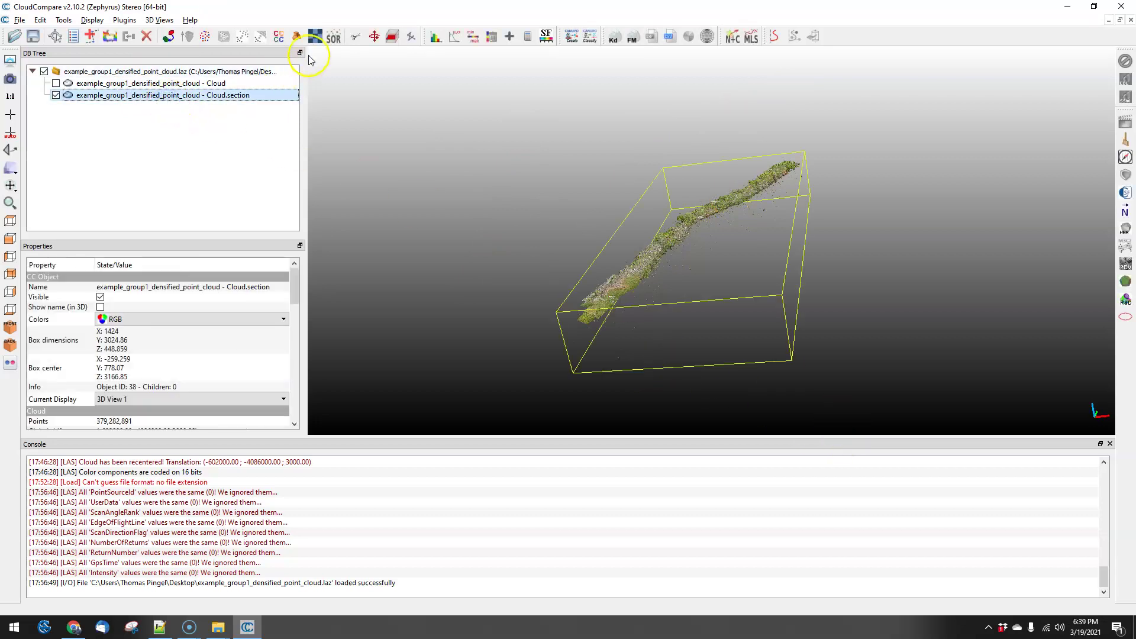
pyautogui.click(355, 37)
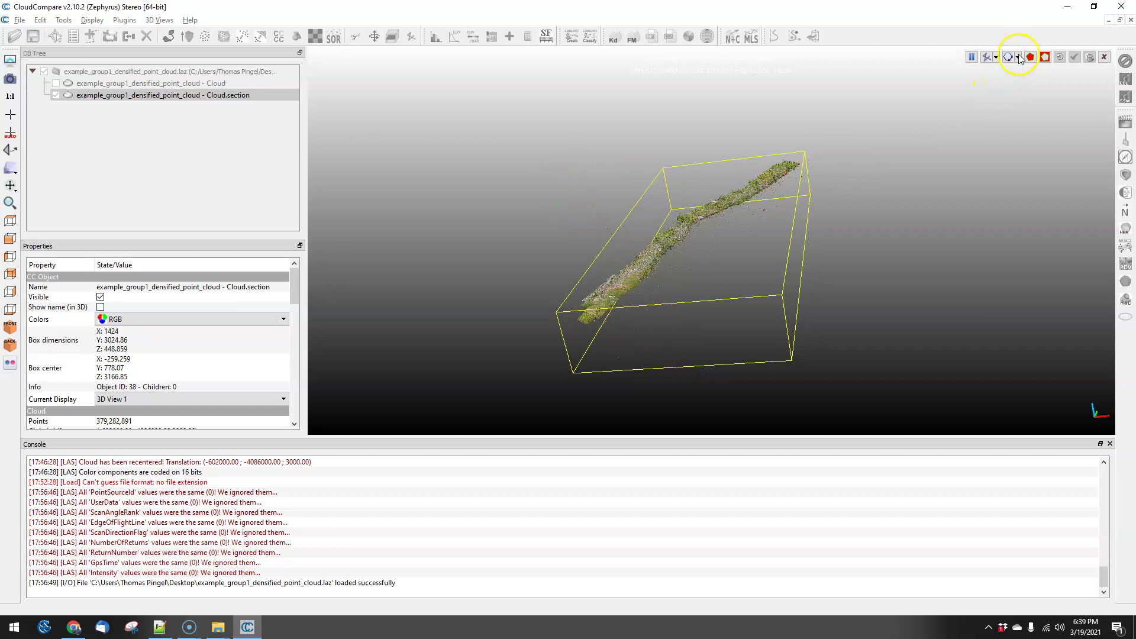
pyautogui.click(556, 206)
pyautogui.click(662, 329)
pyautogui.click(637, 394)
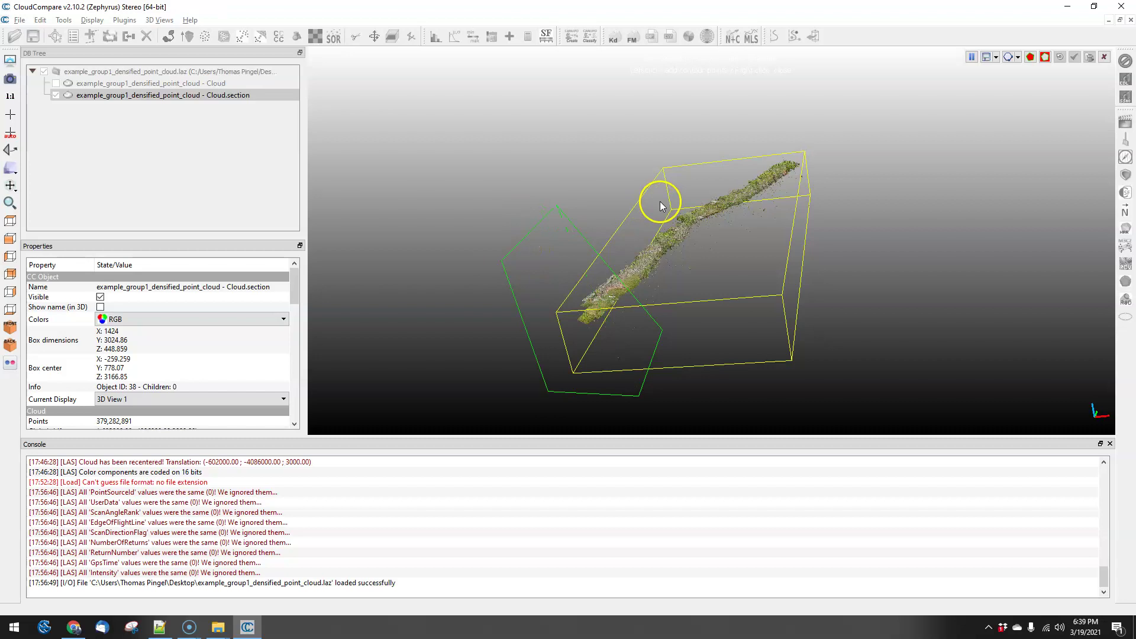
pyautogui.click(1029, 57)
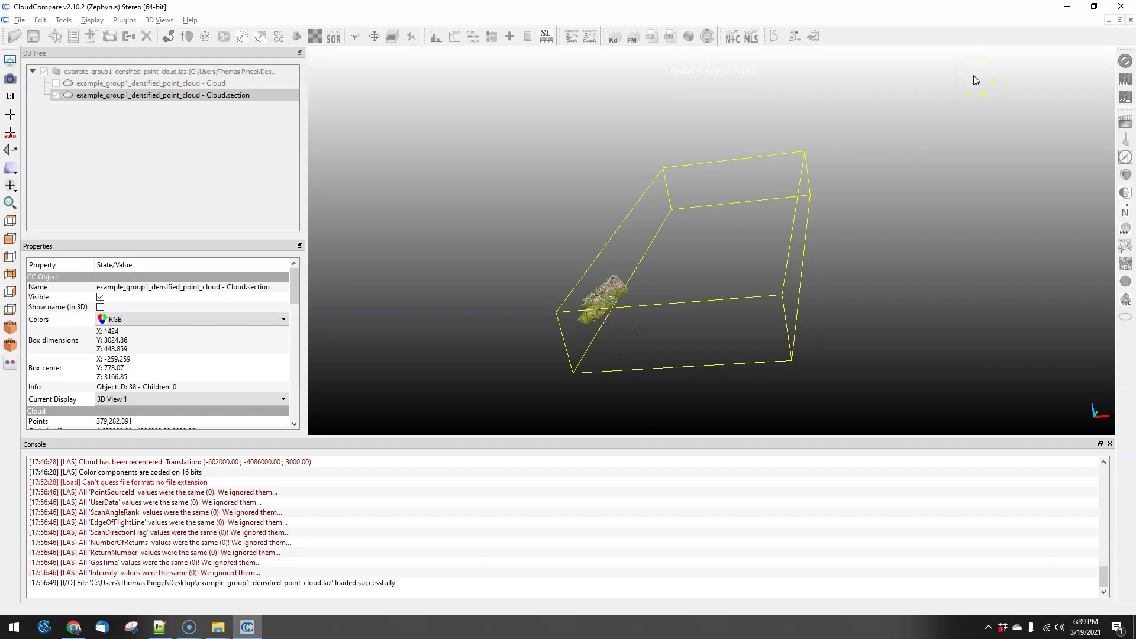
pyautogui.press('t')
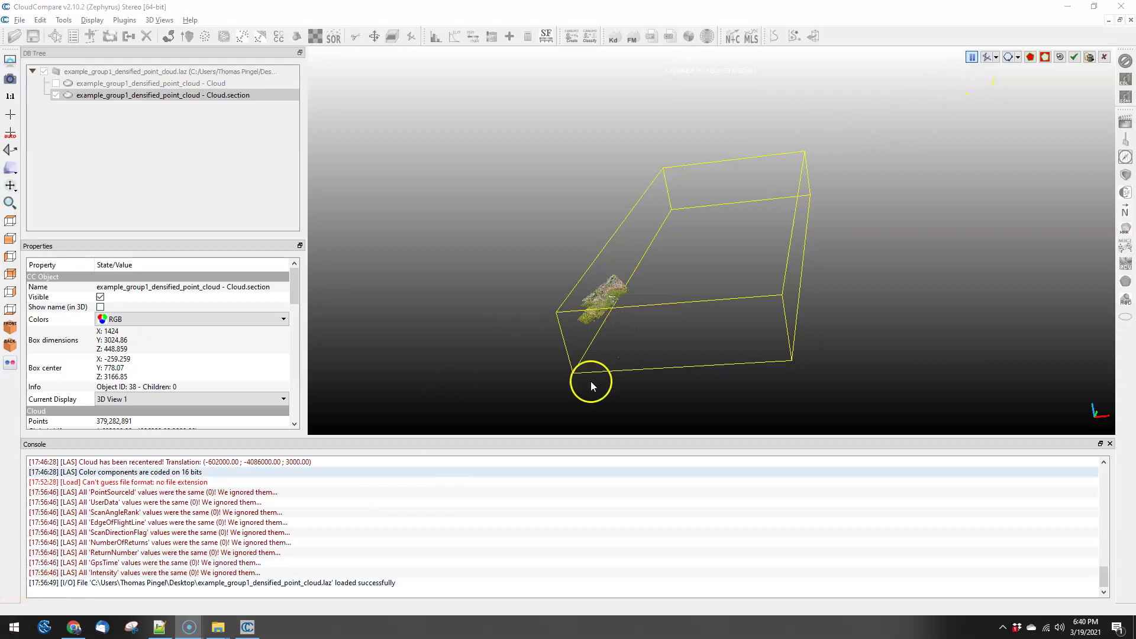
pyautogui.click(1074, 57)
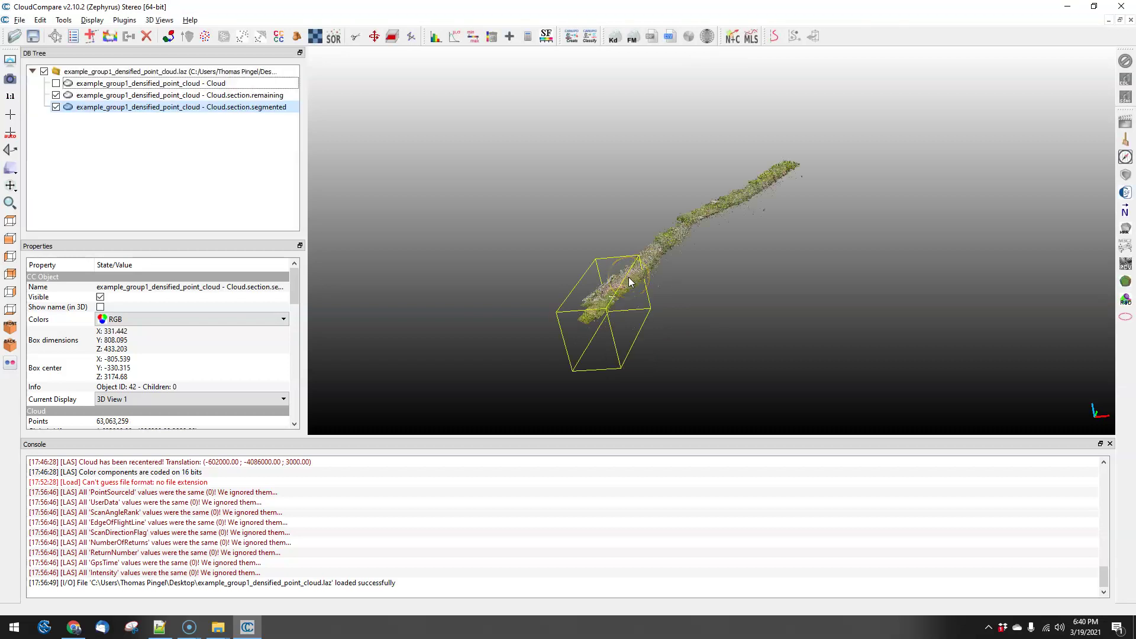
# Hide the remaining part of the section and fit the segmented cloud in a side-on view
pyautogui.click(56, 95)
pyautogui.click(497, 265)
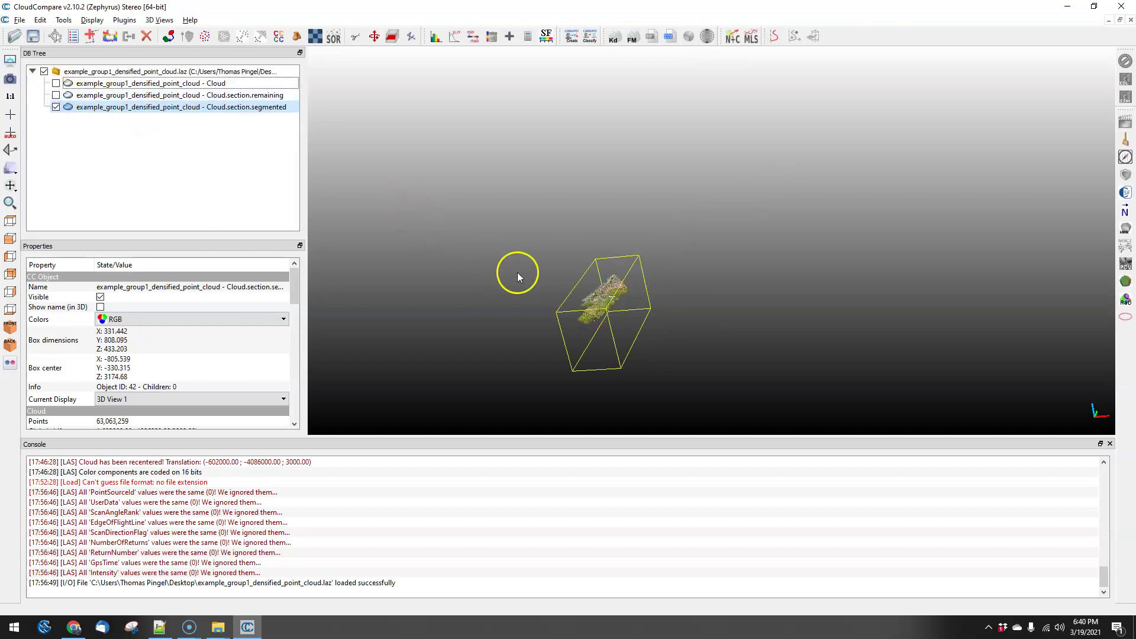
pyautogui.moveTo(560, 278); pyautogui.dragTo(457, 220)
pyautogui.moveTo(778, 241); pyautogui.dragTo(684, 289)
pyautogui.click(77, 109)
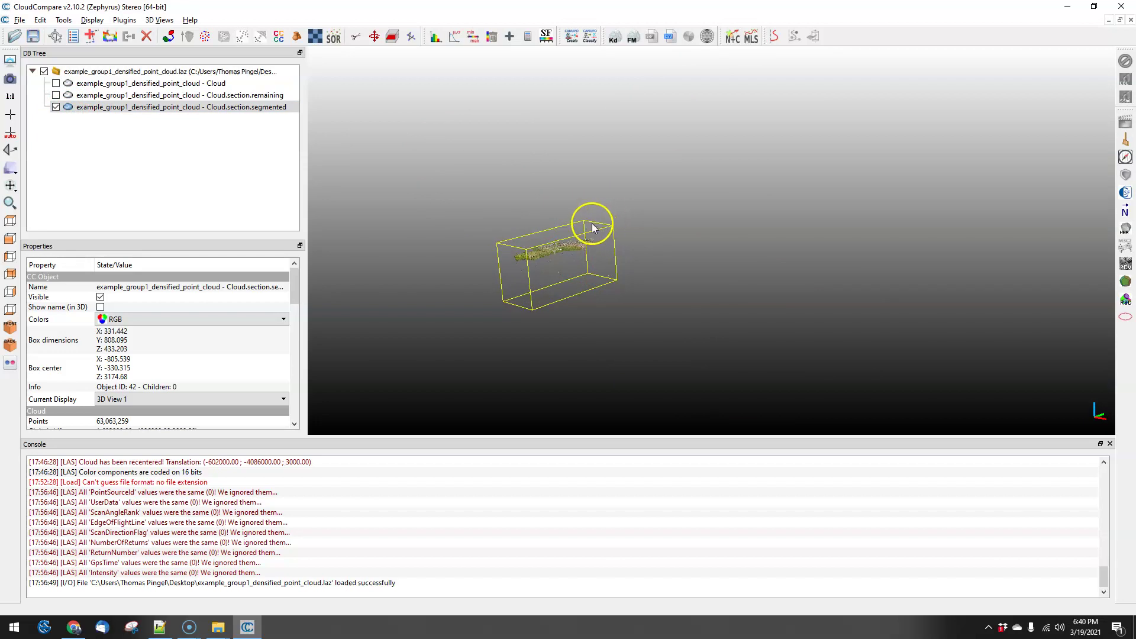
pyautogui.click(77, 106)
pyautogui.click(9, 97)
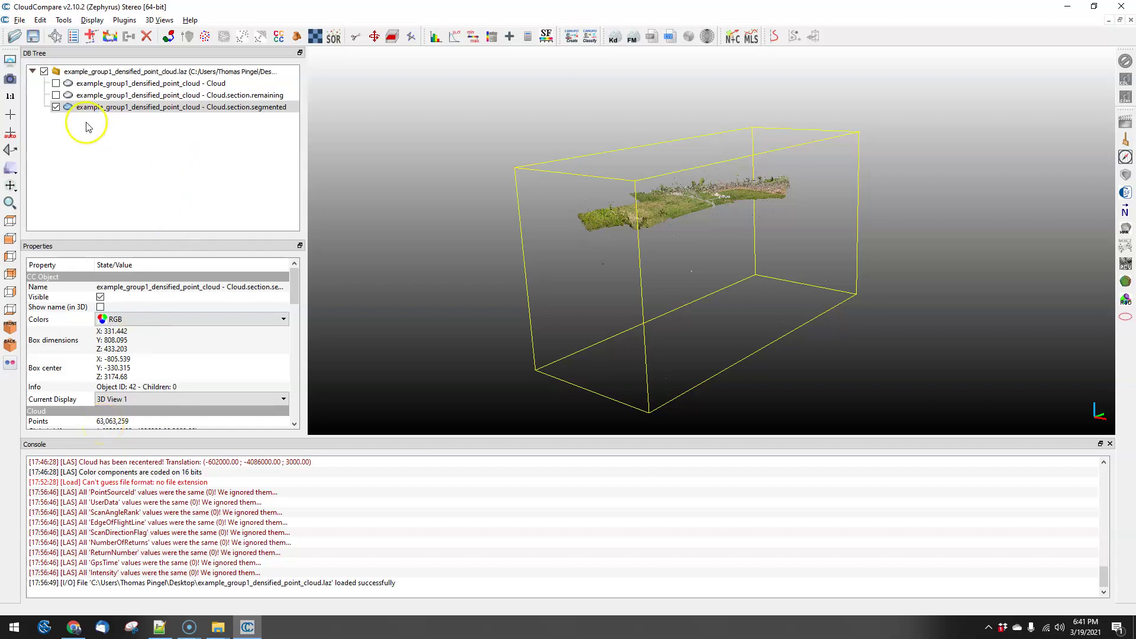
# Crop the stray points below the segmented cloud with a cross-section box about 171.56 thick in Z and export the slice
pyautogui.click(391, 36)
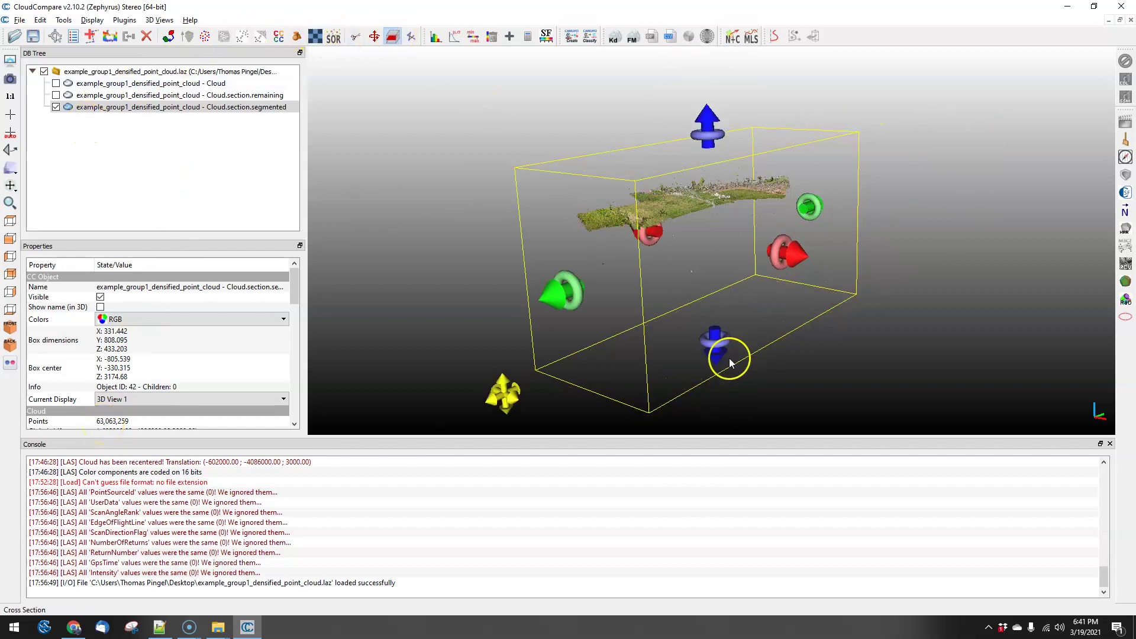
pyautogui.moveTo(718, 355); pyautogui.dragTo(733, 265)
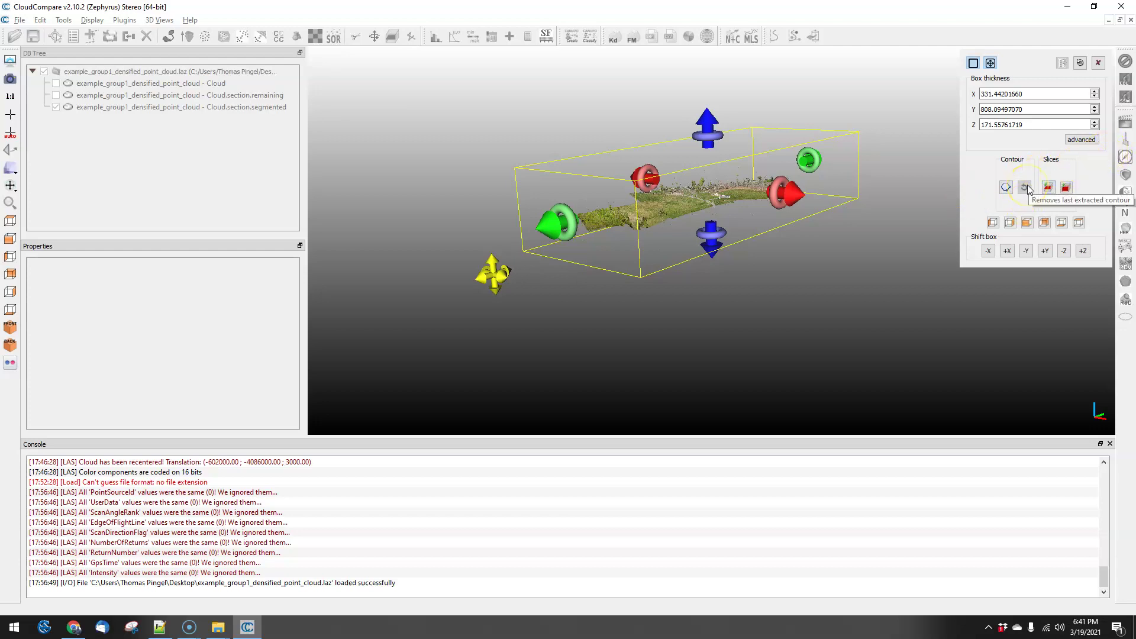
pyautogui.click(1048, 189)
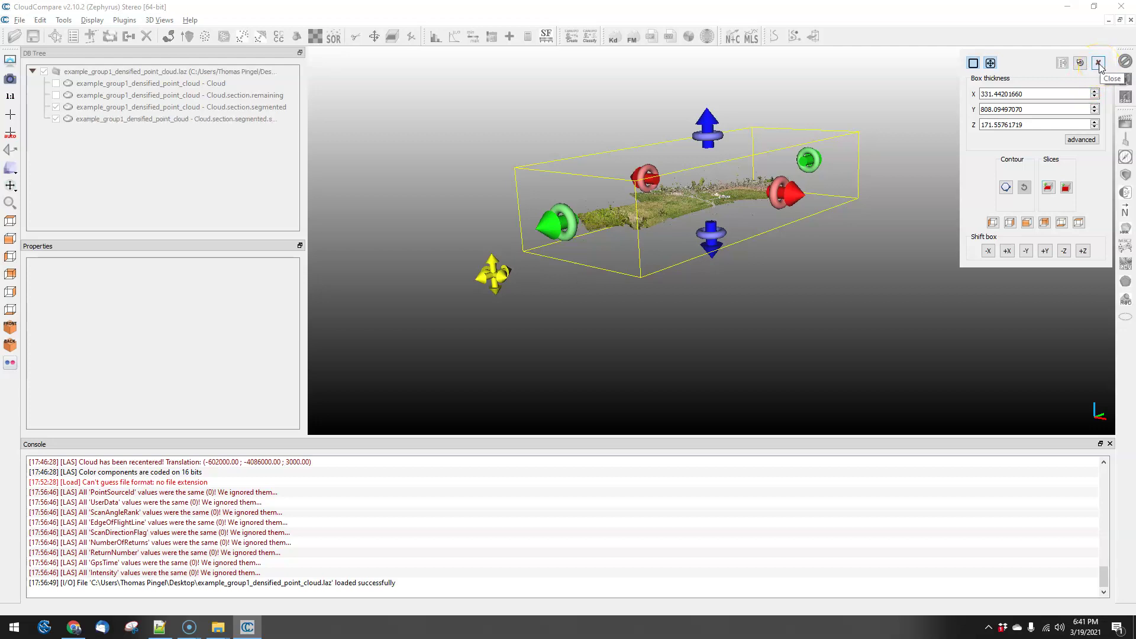
pyautogui.click(1098, 63)
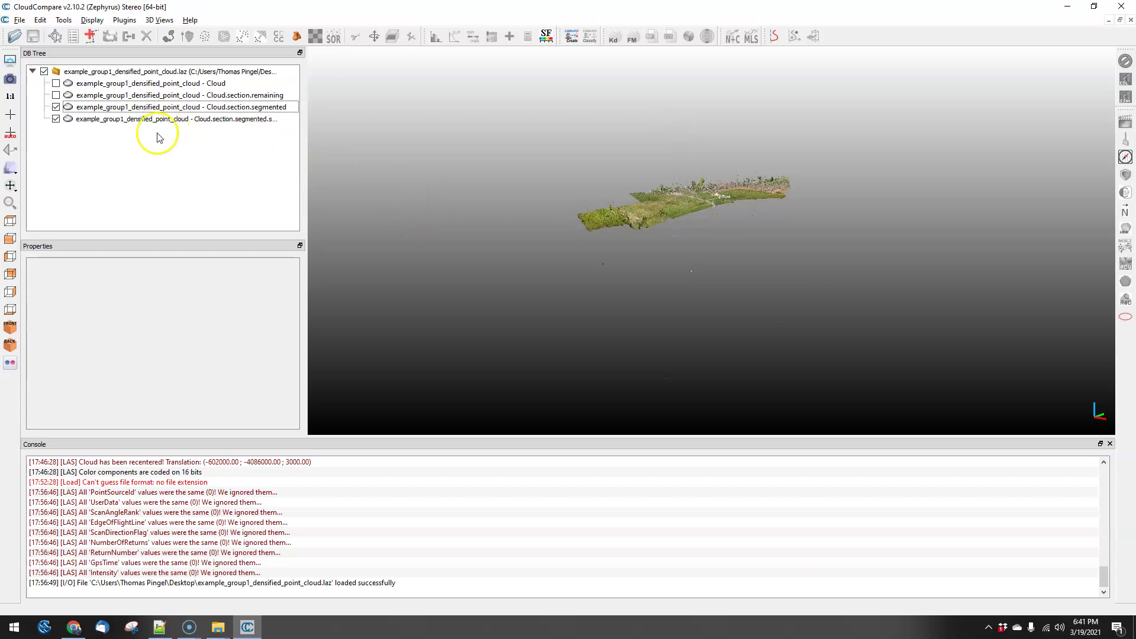
# Compare the uncropped segmented cloud with its cropped slice by toggling its visibility, and delete the uncropped one
pyautogui.click(55, 107)
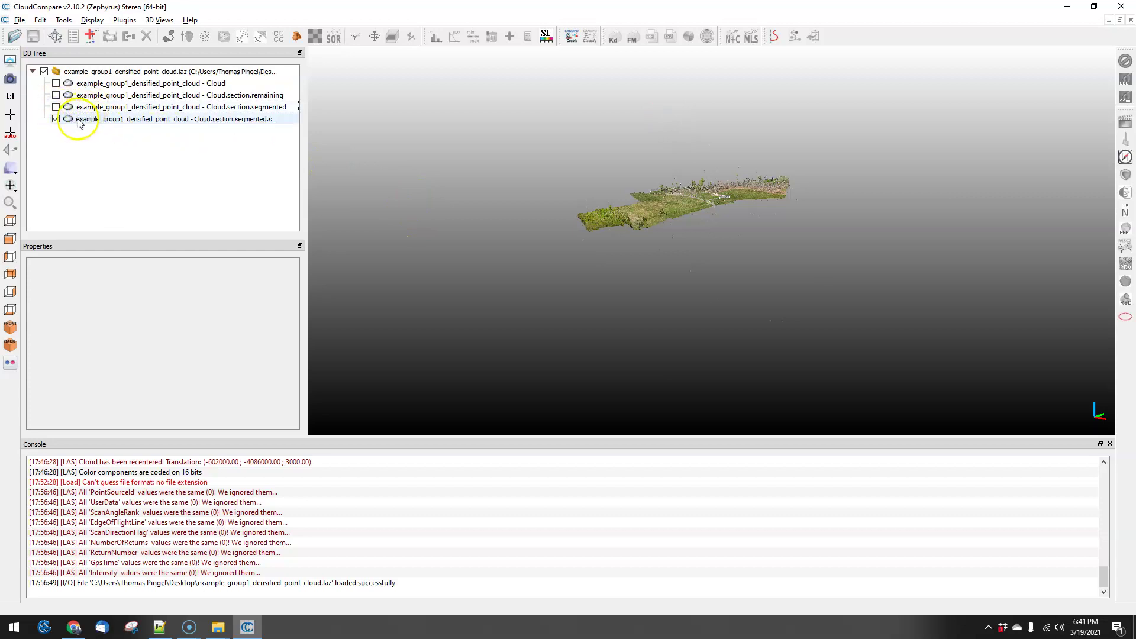
pyautogui.click(81, 121)
pyautogui.click(79, 108)
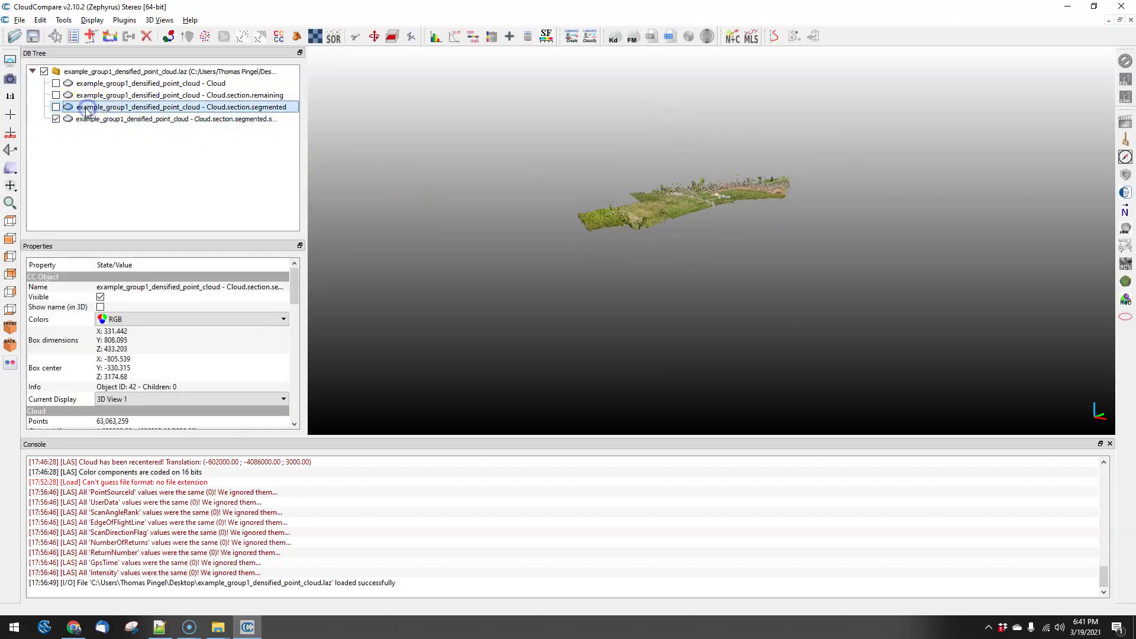
pyautogui.click(56, 107)
pyautogui.click(55, 108)
pyautogui.click(148, 37)
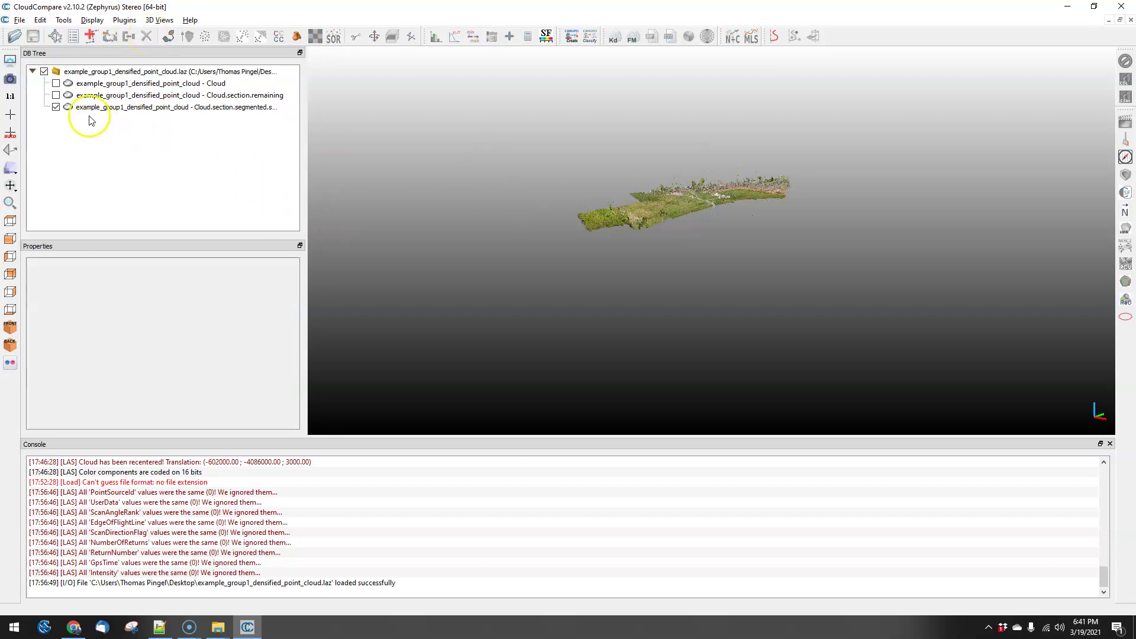
# Toggle the visibility of the remaining section cloud to check how it relates to the cropped slice
pyautogui.click(92, 96)
pyautogui.click(55, 96)
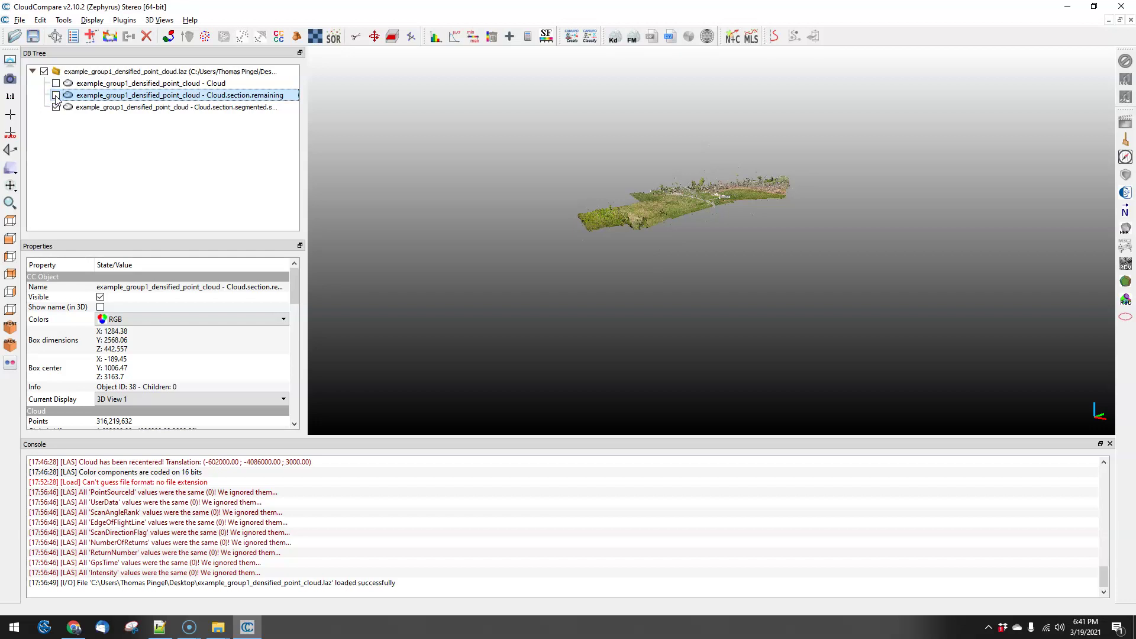
pyautogui.click(56, 96)
pyautogui.click(56, 96)
pyautogui.click(55, 95)
# Outline the cropped slice's side profile with a close-fitting segmentation polygon, leaving the stray points above and below it outside
pyautogui.click(142, 106)
pyautogui.click(8, 96)
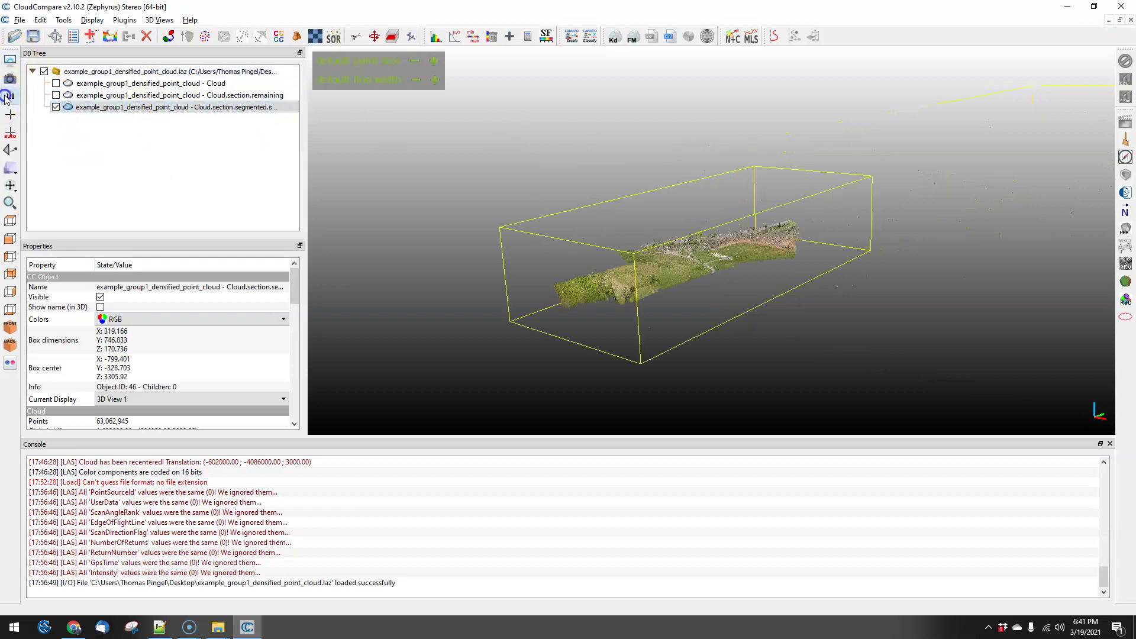
pyautogui.moveTo(781, 222); pyautogui.dragTo(594, 190)
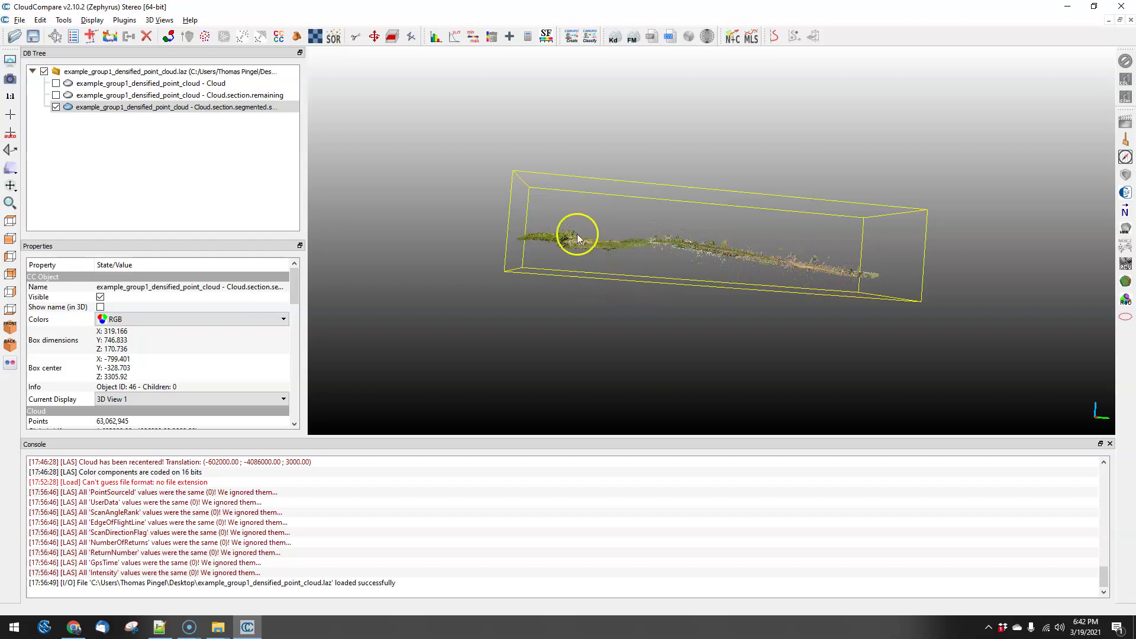
pyautogui.click(355, 37)
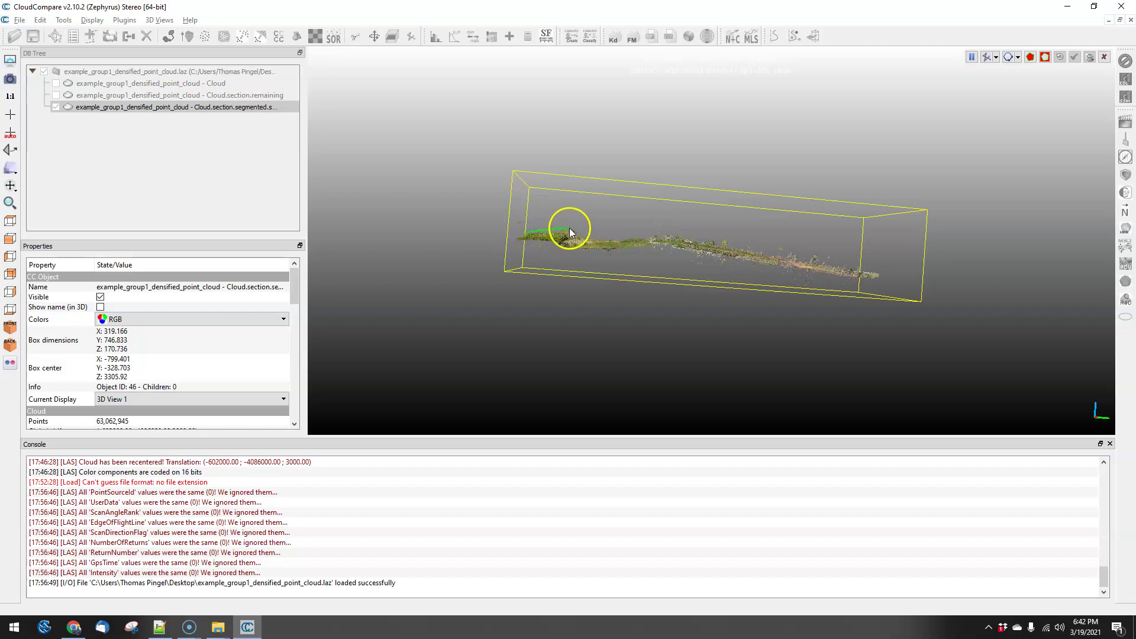
pyautogui.click(652, 232)
pyautogui.click(704, 236)
pyautogui.click(716, 241)
pyautogui.click(753, 246)
pyautogui.click(785, 251)
pyautogui.click(814, 254)
pyautogui.click(888, 278)
pyautogui.click(822, 275)
pyautogui.rightClick(764, 267)
pyautogui.click(631, 251)
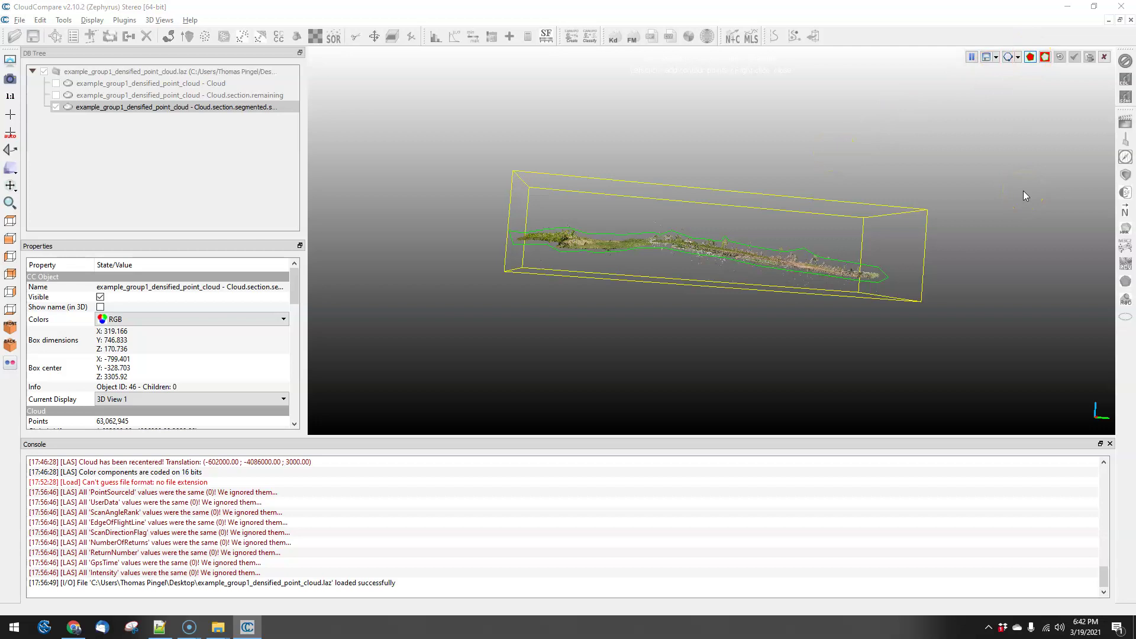
# Keep the points inside the polygon and confirm the segmentation
pyautogui.press('i')
pyautogui.click(1074, 57)
pyautogui.click(939, 235)
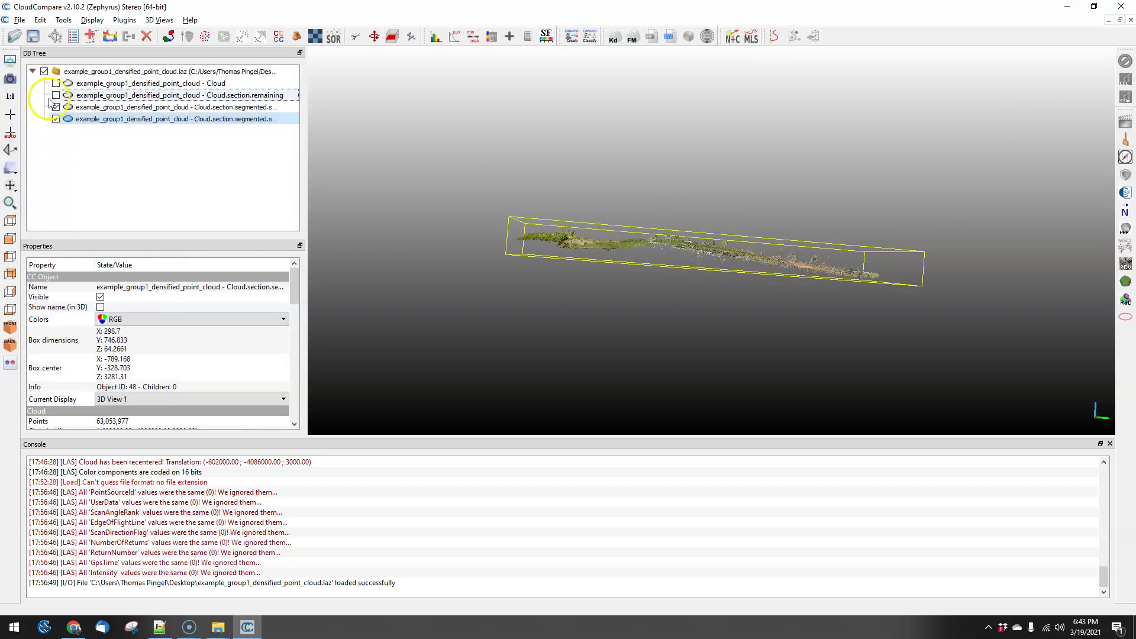
# Compare the leftover stray-point cloud with the cleaned cloud by toggling their visibility, and delete the stray-point cloud
pyautogui.click(55, 107)
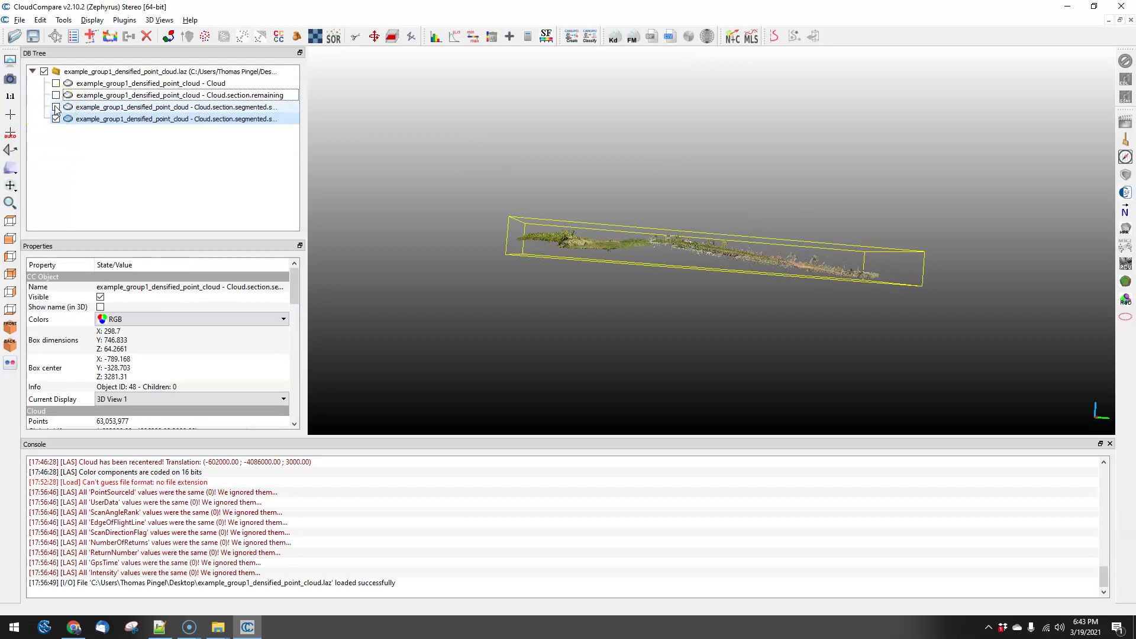
pyautogui.click(95, 107)
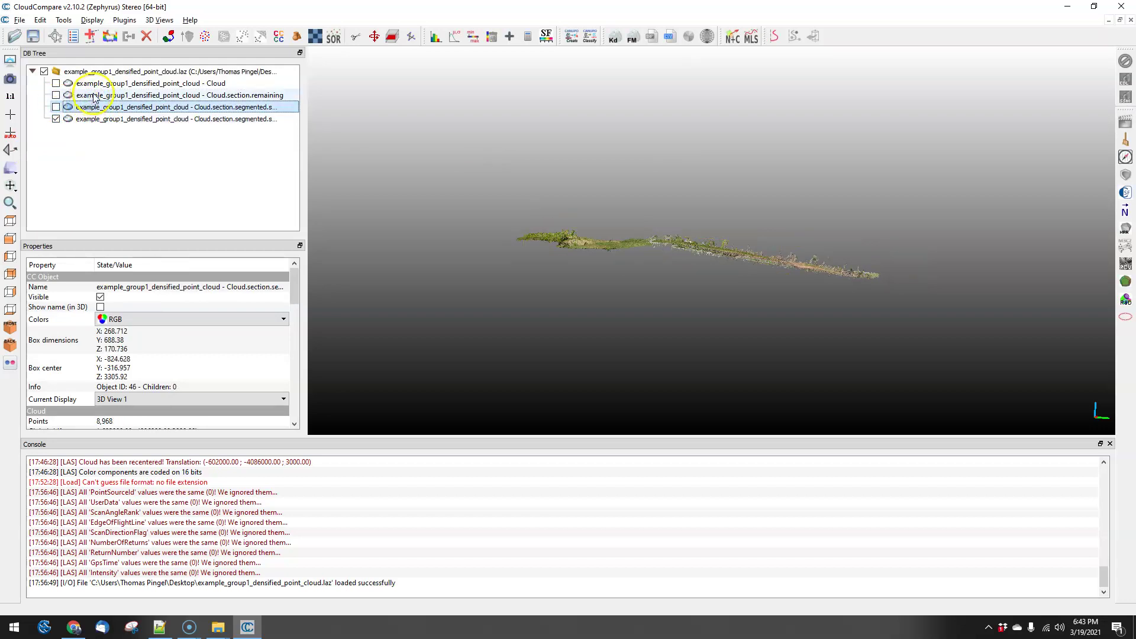
pyautogui.click(56, 119)
pyautogui.click(57, 119)
pyautogui.click(89, 106)
pyautogui.click(146, 36)
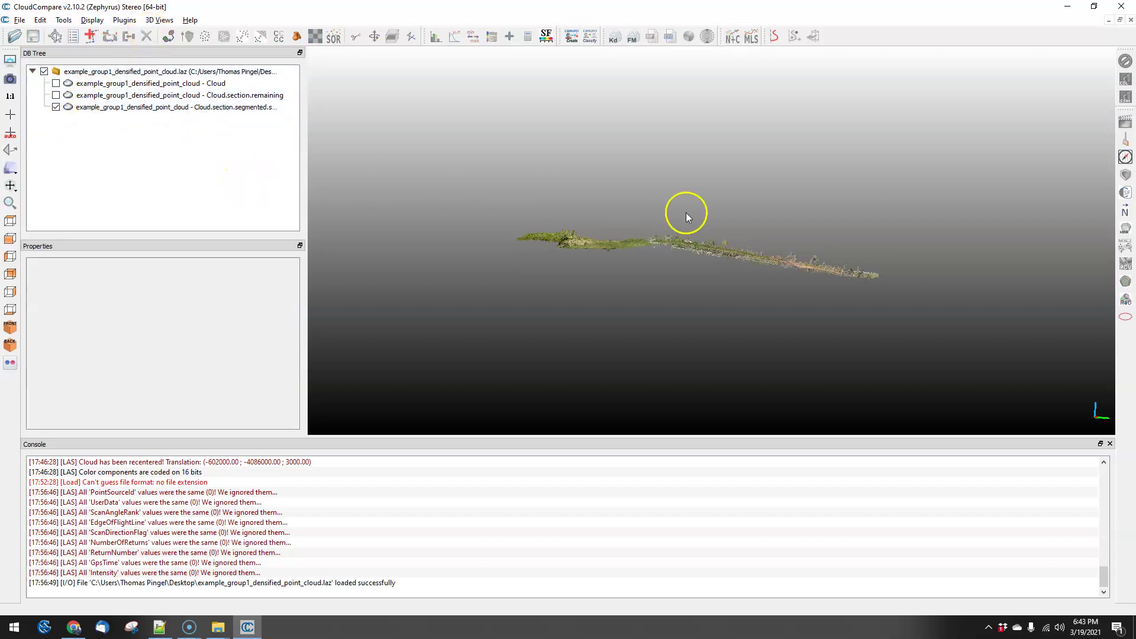
# Segment out the small group of stray points floating just above the road with a small polygon, and confirm the split
pyautogui.click(198, 107)
pyautogui.moveTo(643, 222); pyautogui.dragTo(768, 220)
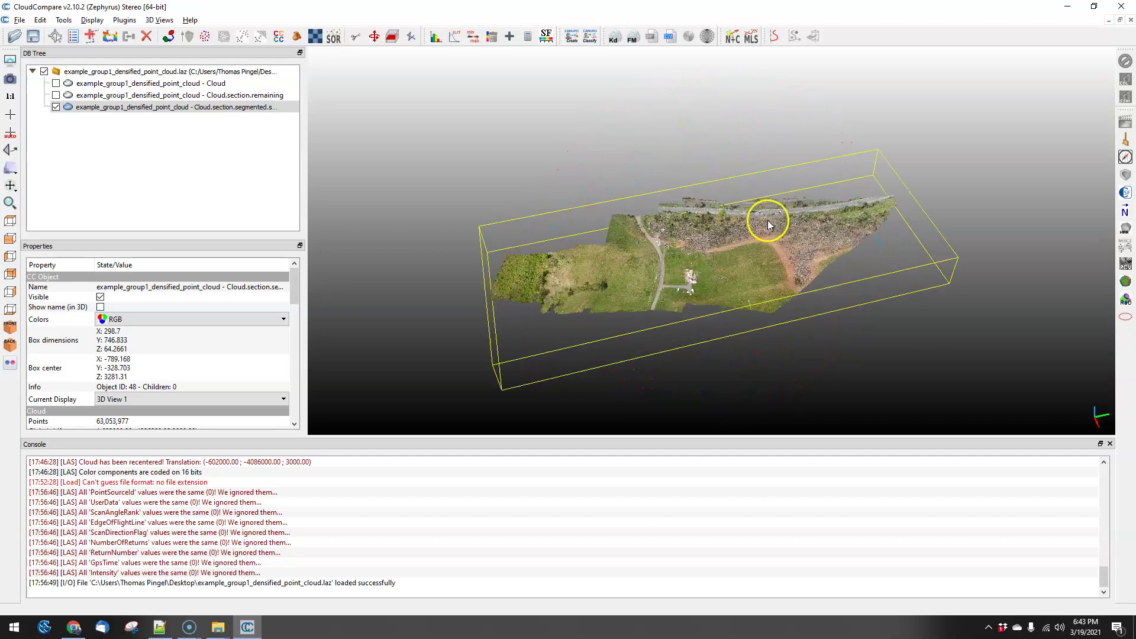
pyautogui.scroll(6, 768, 220)
pyautogui.moveTo(713, 312); pyautogui.dragTo(695, 289)
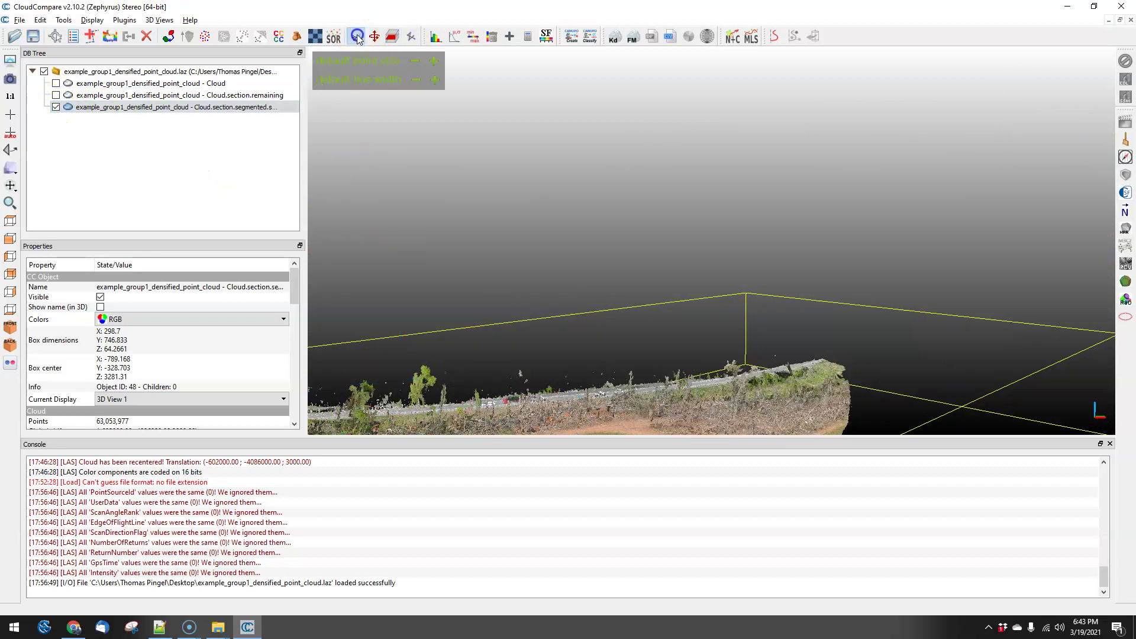
pyautogui.click(545, 362)
pyautogui.click(566, 388)
pyautogui.click(578, 385)
pyautogui.rightClick(609, 384)
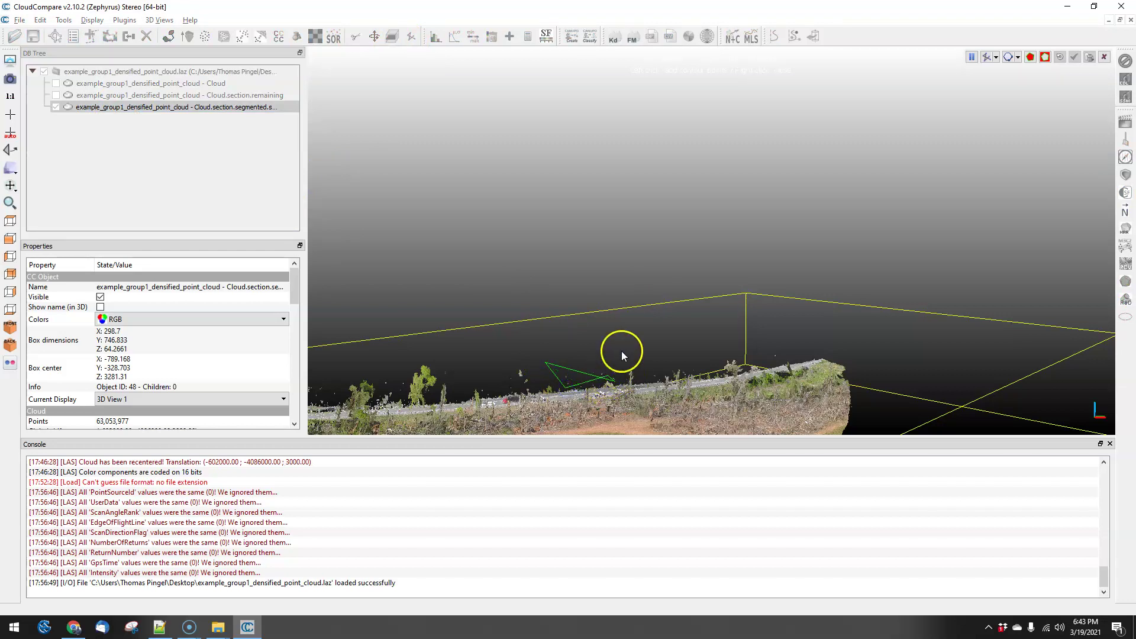
pyautogui.rightClick(570, 363)
pyautogui.click(1045, 59)
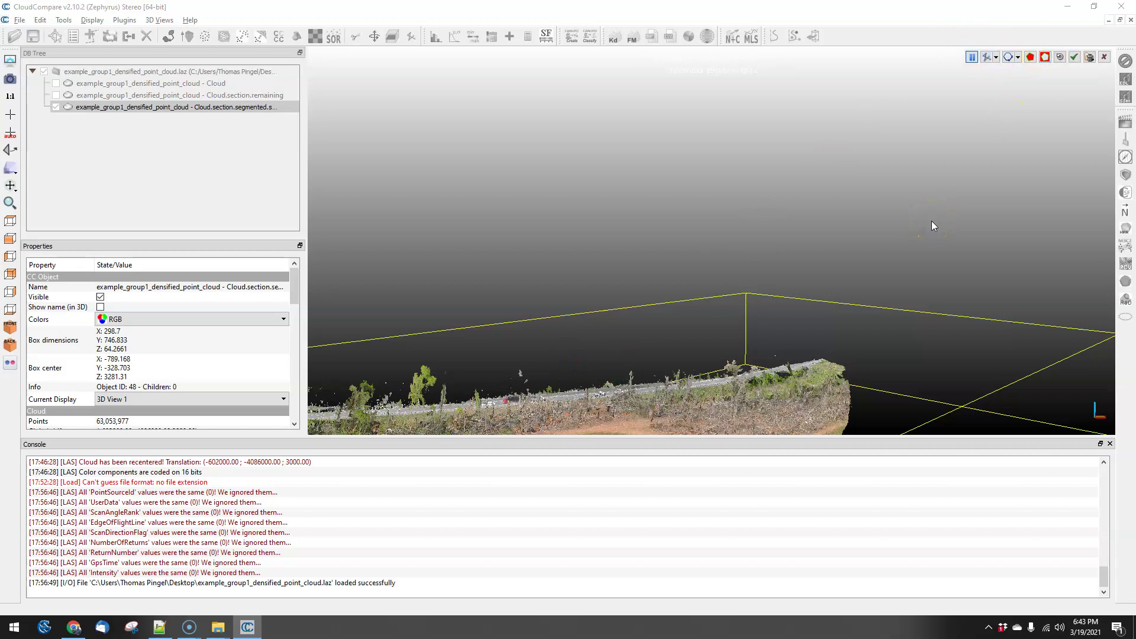
pyautogui.click(1076, 56)
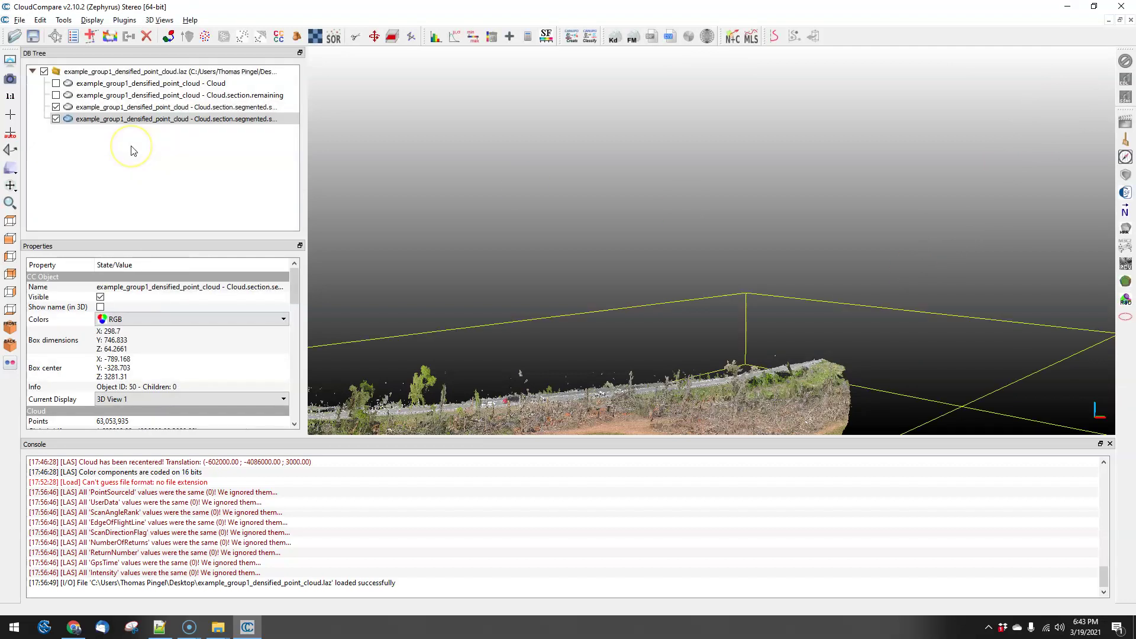
# Check the small cloud of cut-out points above the road by toggling its visibility, and delete it
pyautogui.click(56, 107)
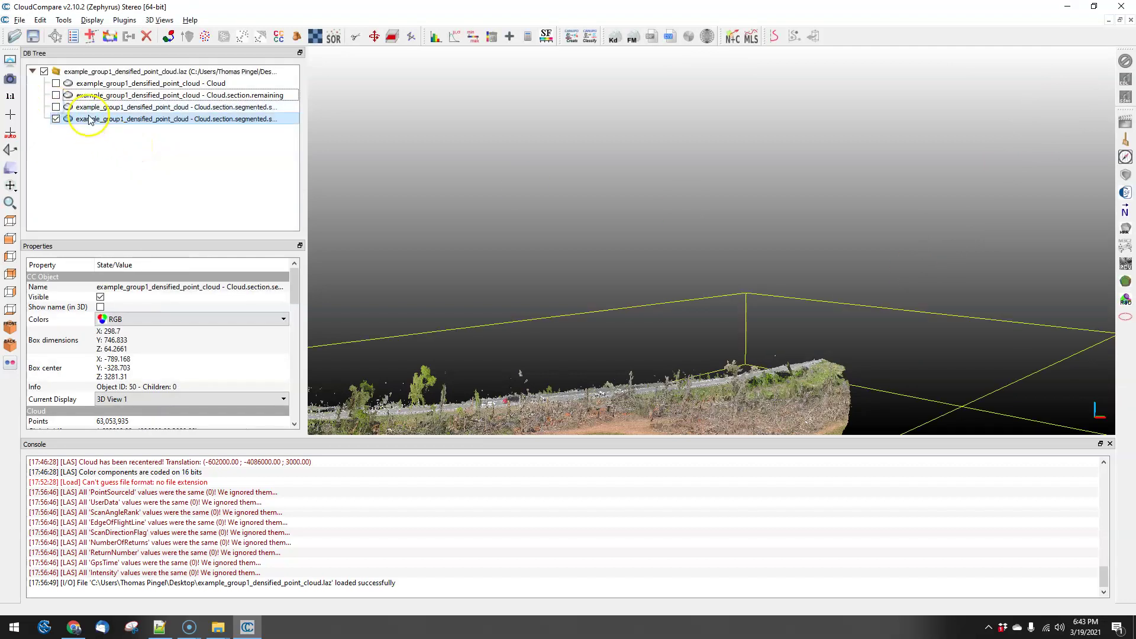
pyautogui.click(87, 110)
pyautogui.click(56, 107)
pyautogui.click(56, 107)
pyautogui.click(56, 107)
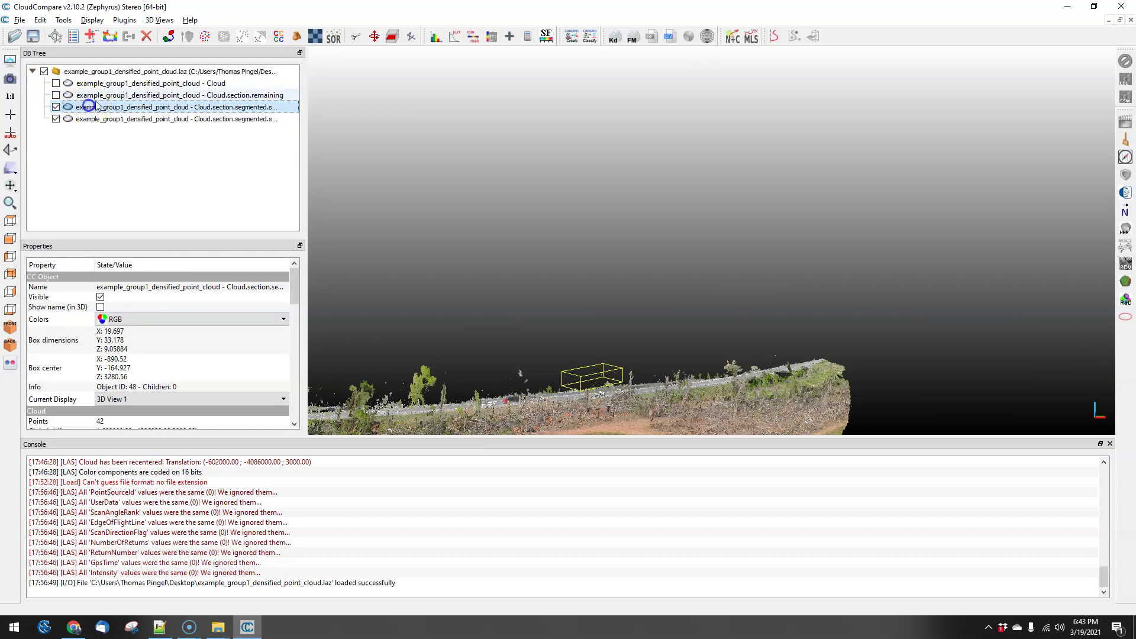
pyautogui.click(146, 36)
# Segment out the stray points floating above the tree line between the debris piles and the tall trees with a polygon
pyautogui.click(177, 108)
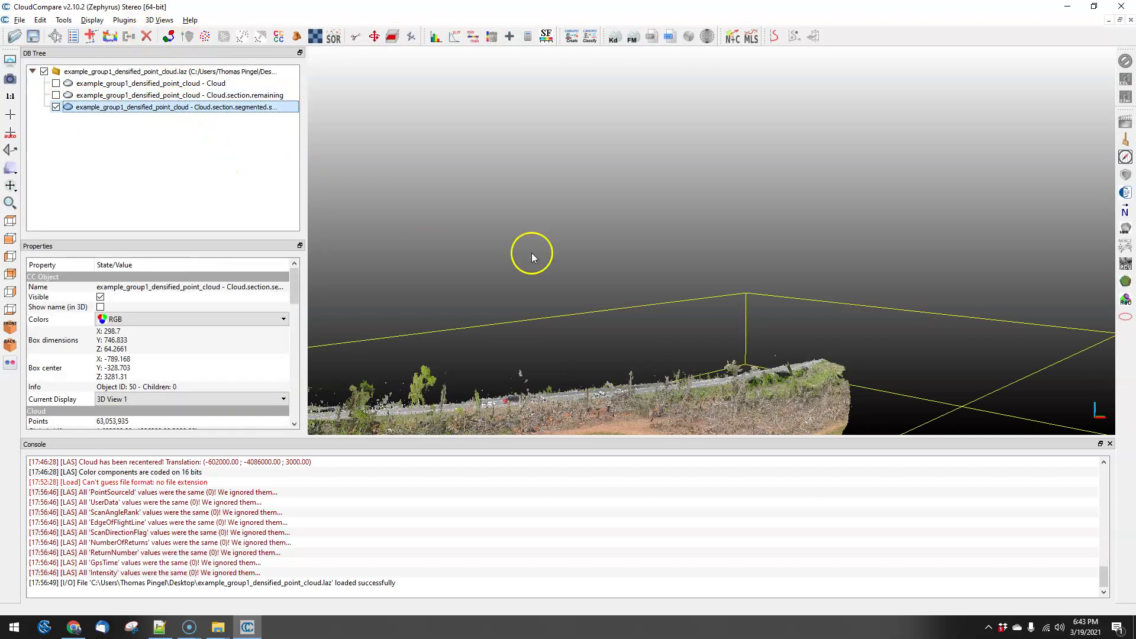
pyautogui.moveTo(494, 386); pyautogui.dragTo(525, 266)
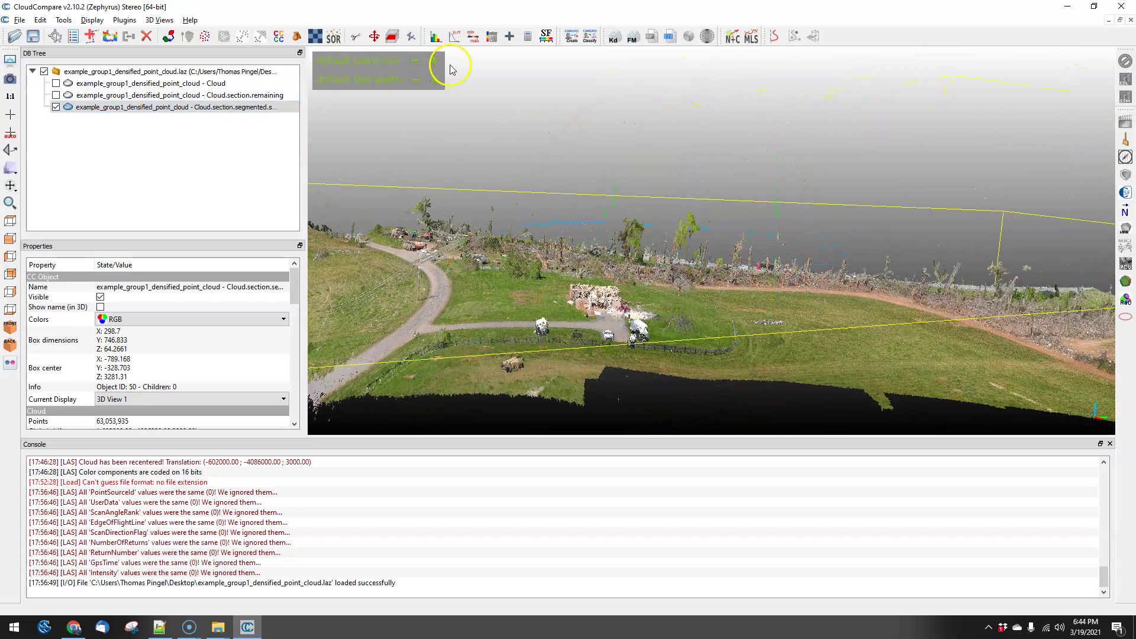
pyautogui.click(356, 36)
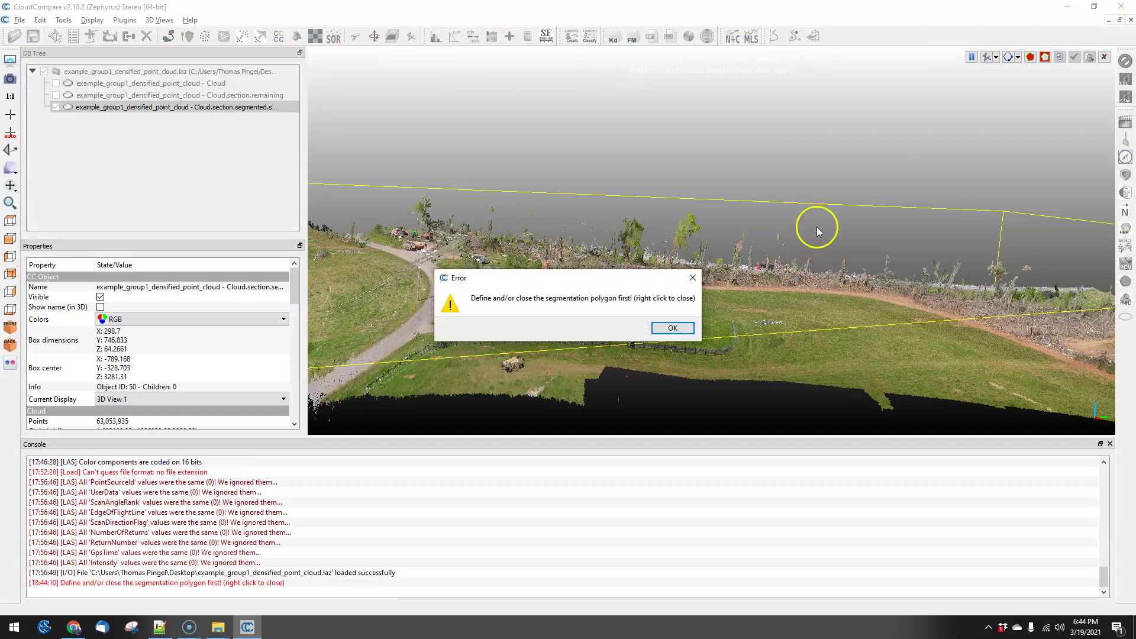
pyautogui.click(666, 328)
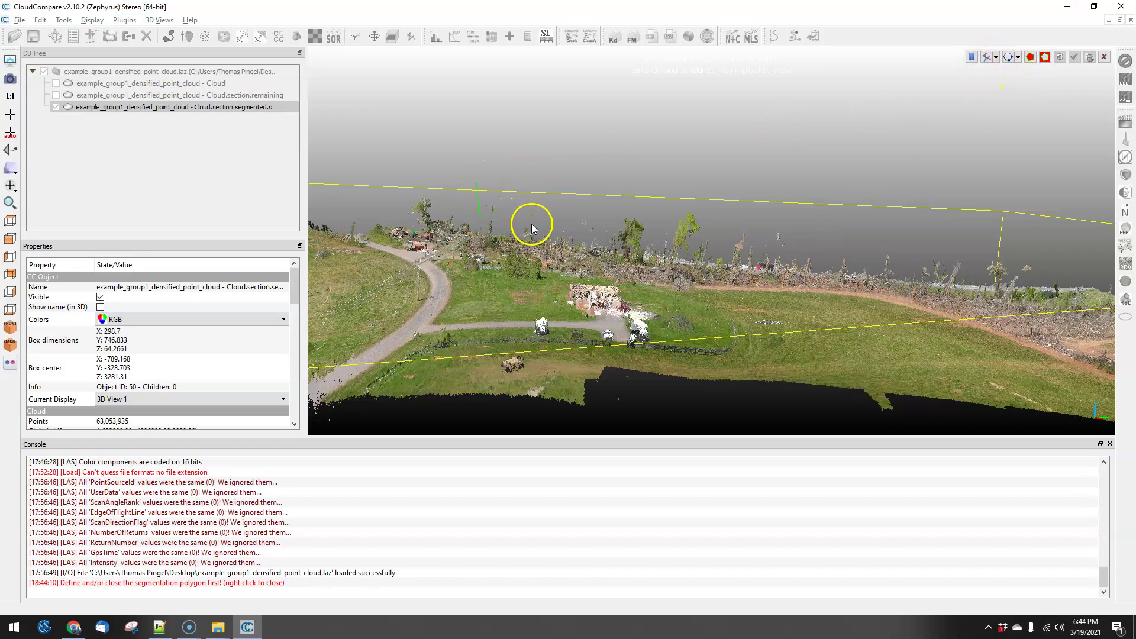
pyautogui.click(602, 238)
pyautogui.click(513, 149)
pyautogui.rightClick(514, 150)
pyautogui.click(1045, 57)
pyautogui.click(1020, 181)
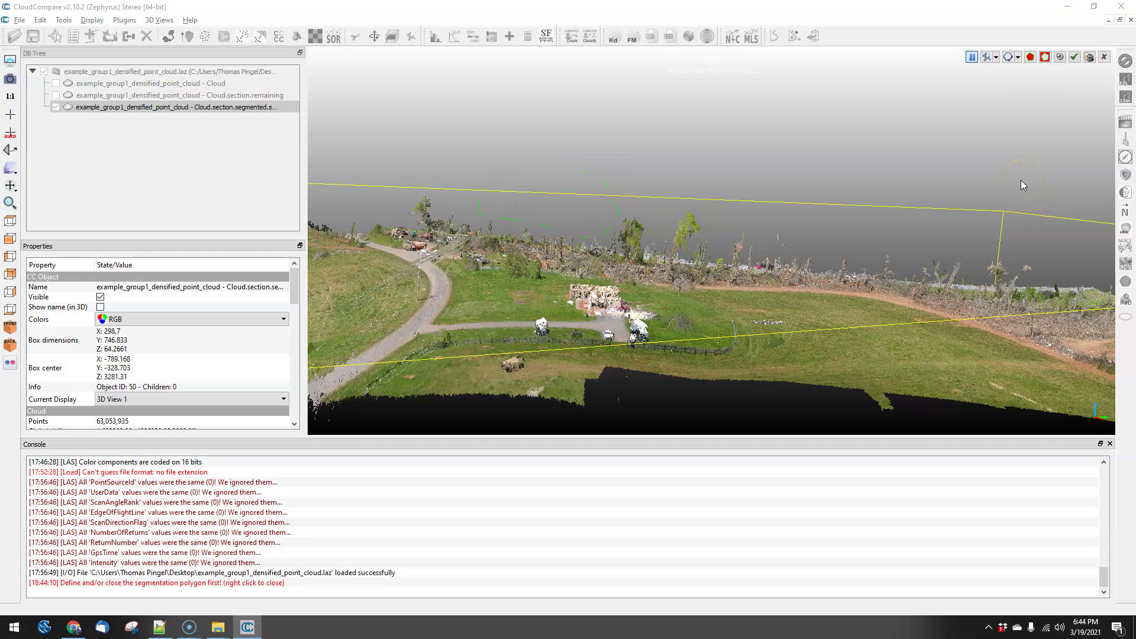
# Segment out the stray points floating beside the tallest green tree with another polygon
pyautogui.moveTo(765, 355); pyautogui.dragTo(724, 52)
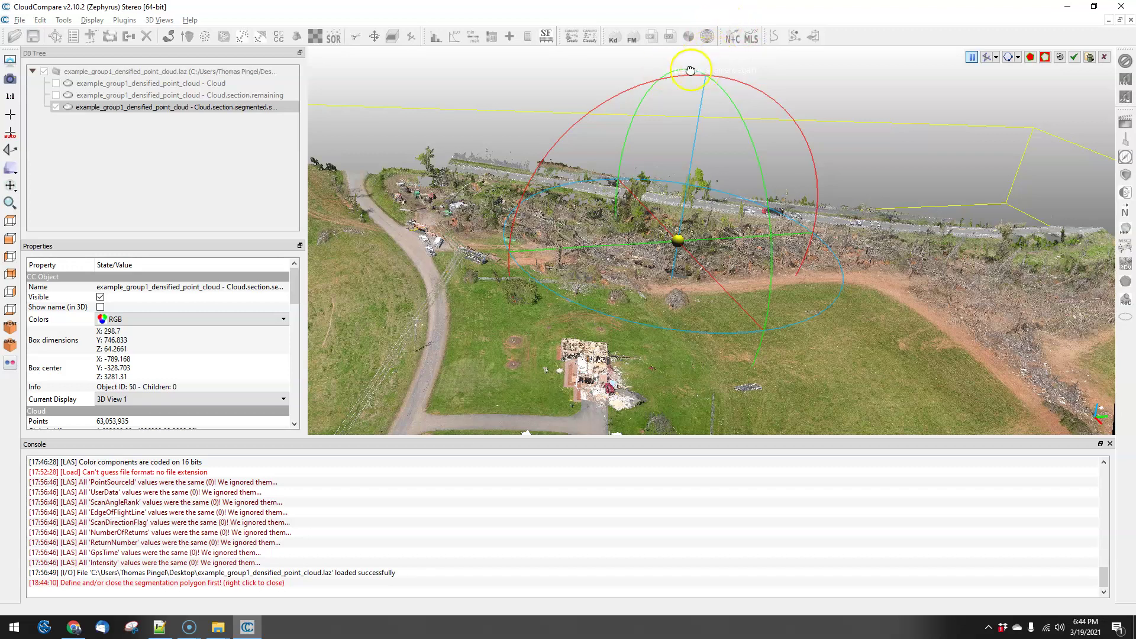
pyautogui.moveTo(874, 345); pyautogui.dragTo(907, 330)
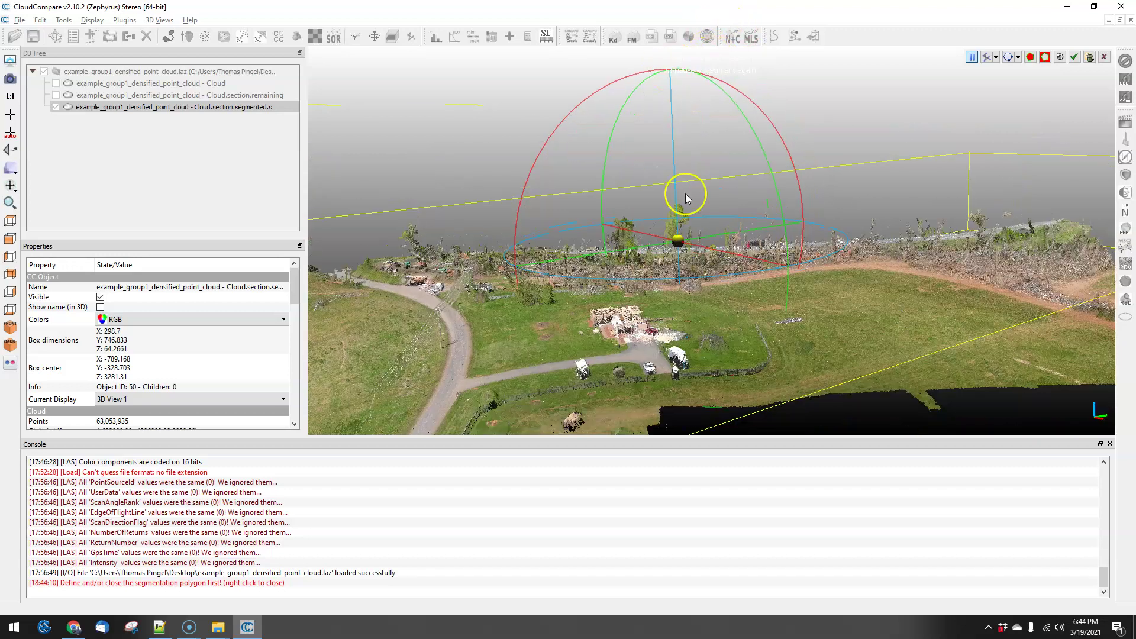
pyautogui.click(971, 57)
pyautogui.click(687, 195)
pyautogui.click(698, 218)
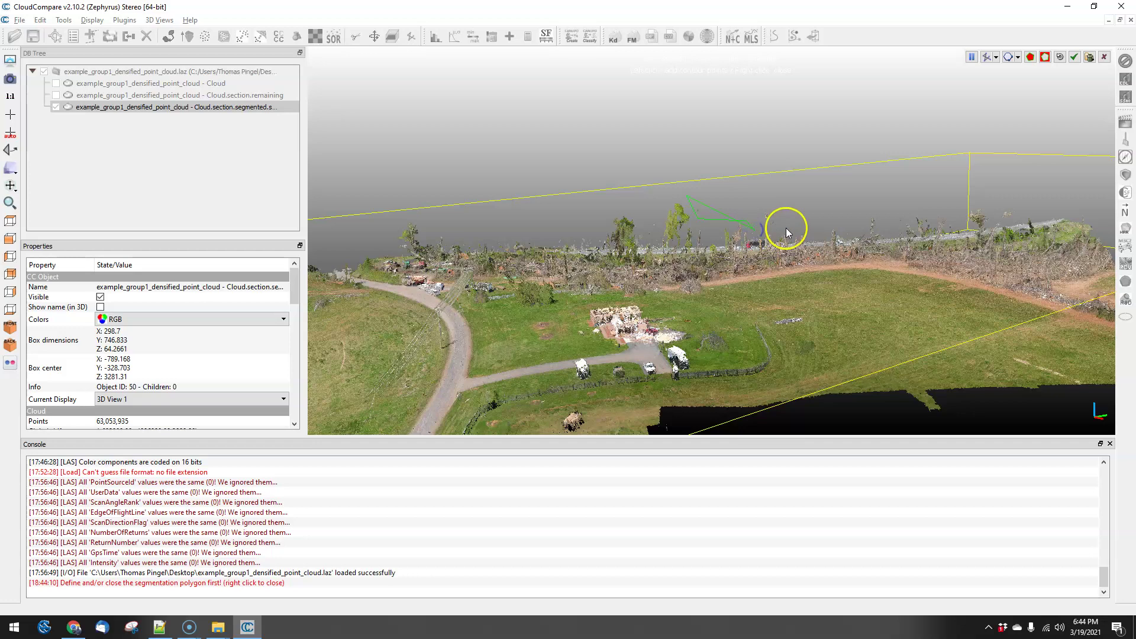
pyautogui.rightClick(722, 165)
pyautogui.click(1045, 57)
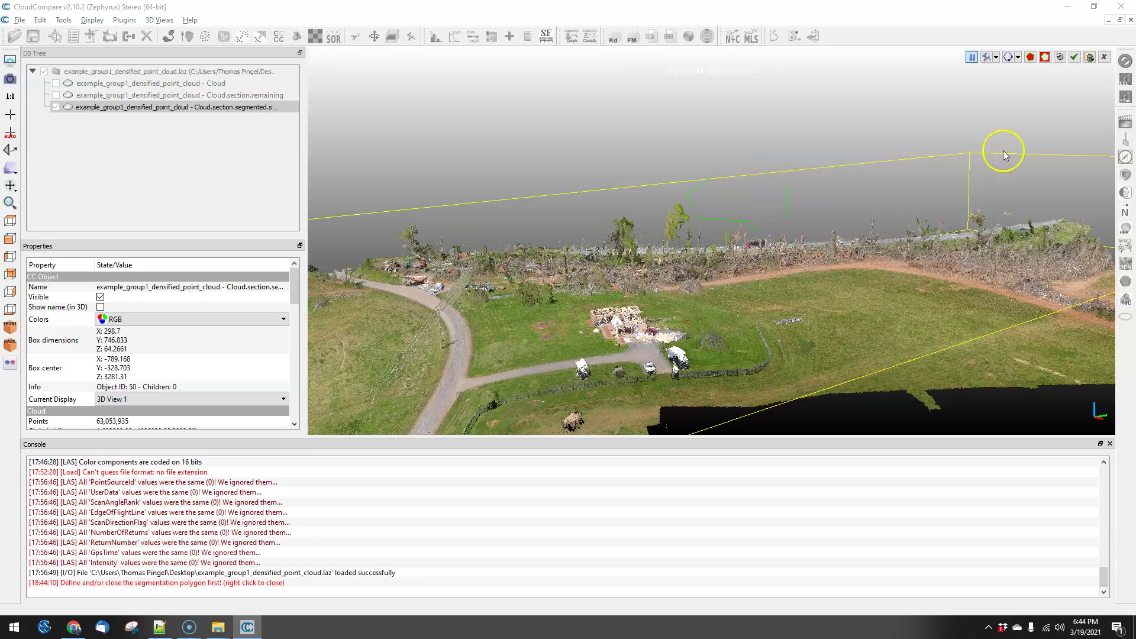
# Segment out the stray points above the far end of the tree line with a further polygon and confirm the segmentation
pyautogui.click(972, 57)
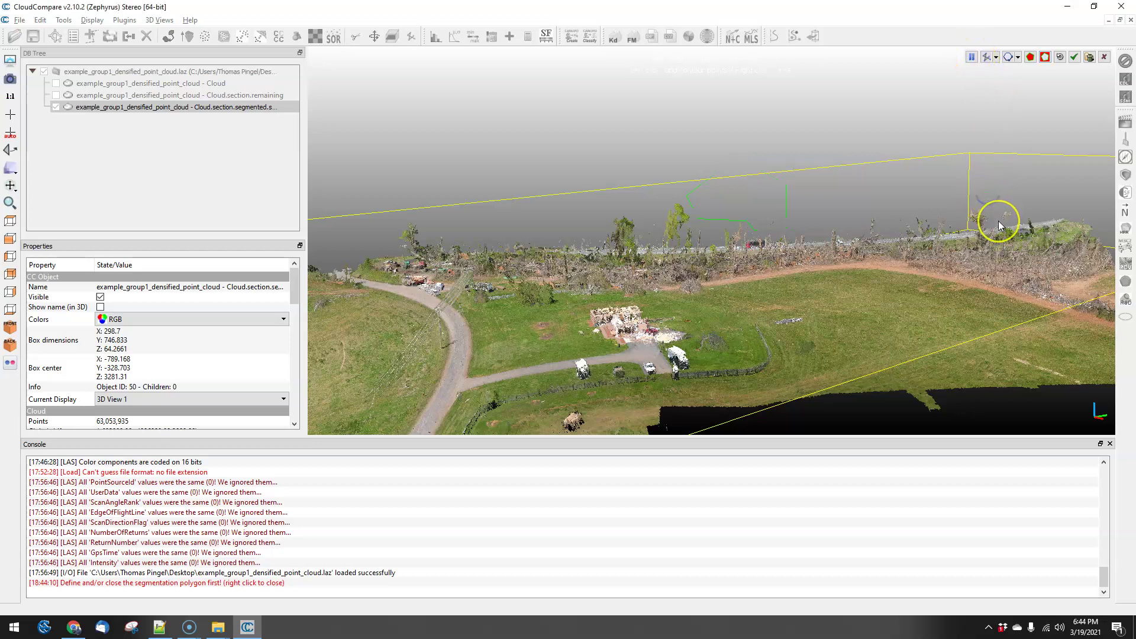
pyautogui.click(1037, 213)
pyautogui.rightClick(998, 172)
pyautogui.press('space')
pyautogui.click(639, 213)
pyautogui.press('space')
pyautogui.press('space')
pyautogui.moveTo(925, 233); pyautogui.dragTo(765, 190)
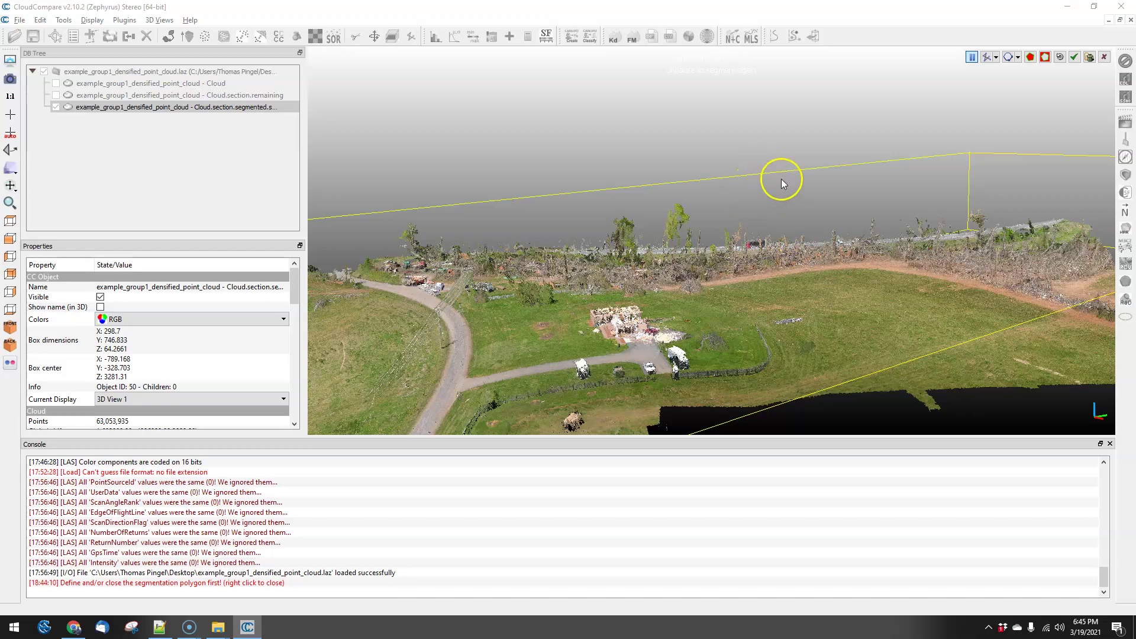
pyautogui.click(1073, 56)
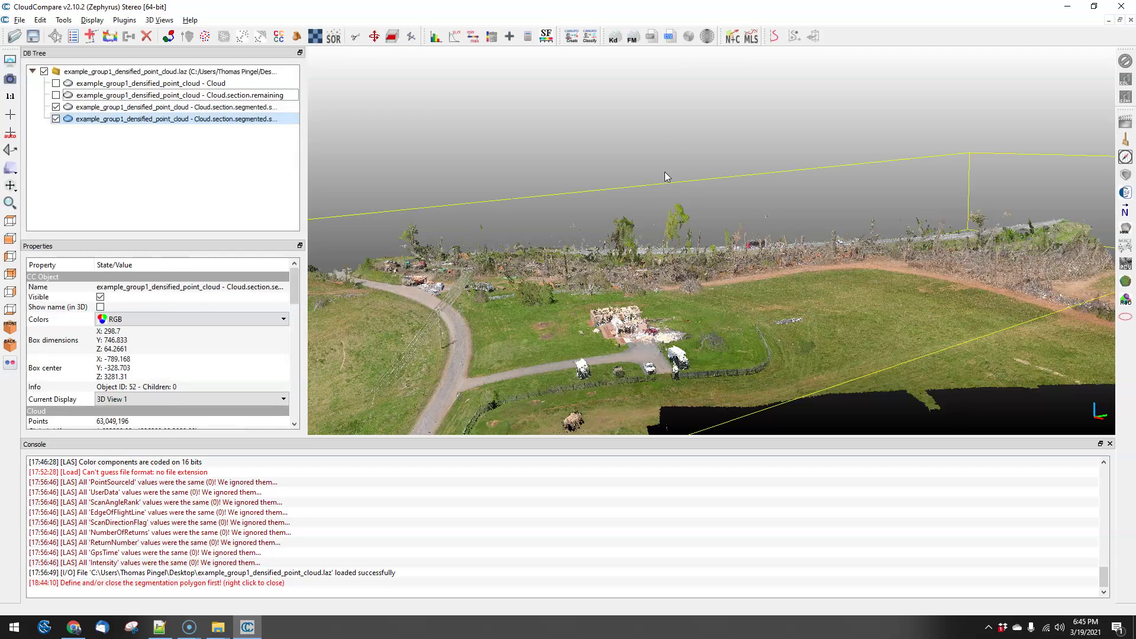
# Check the cut-out stray points above the tree line by toggling their visibility, and delete their cloud
pyautogui.click(56, 107)
pyautogui.click(56, 107)
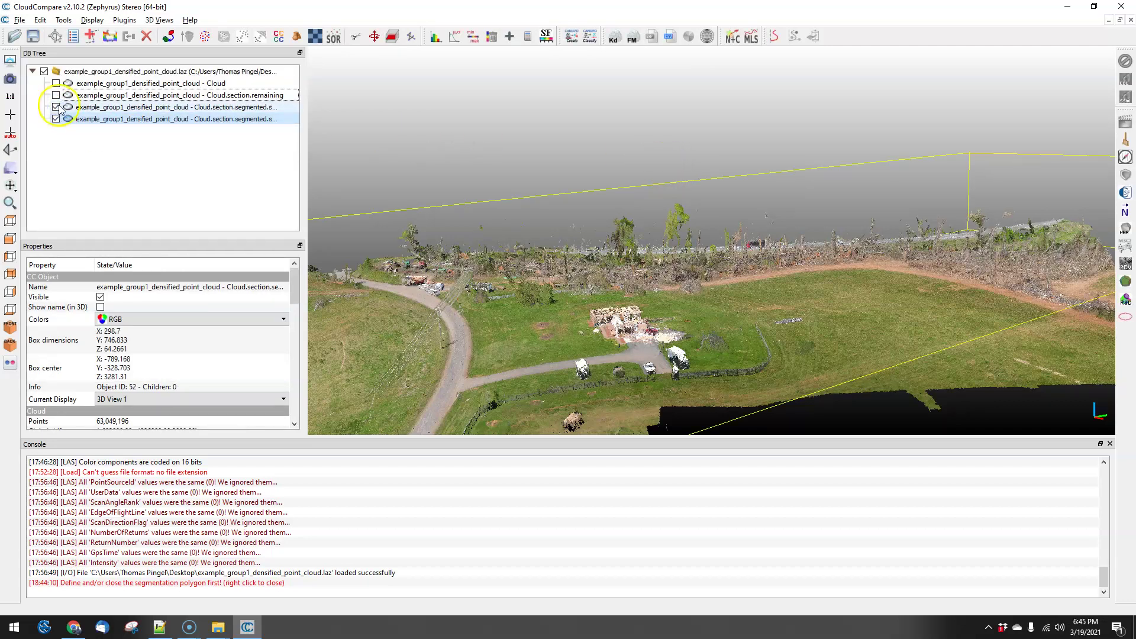
pyautogui.click(61, 109)
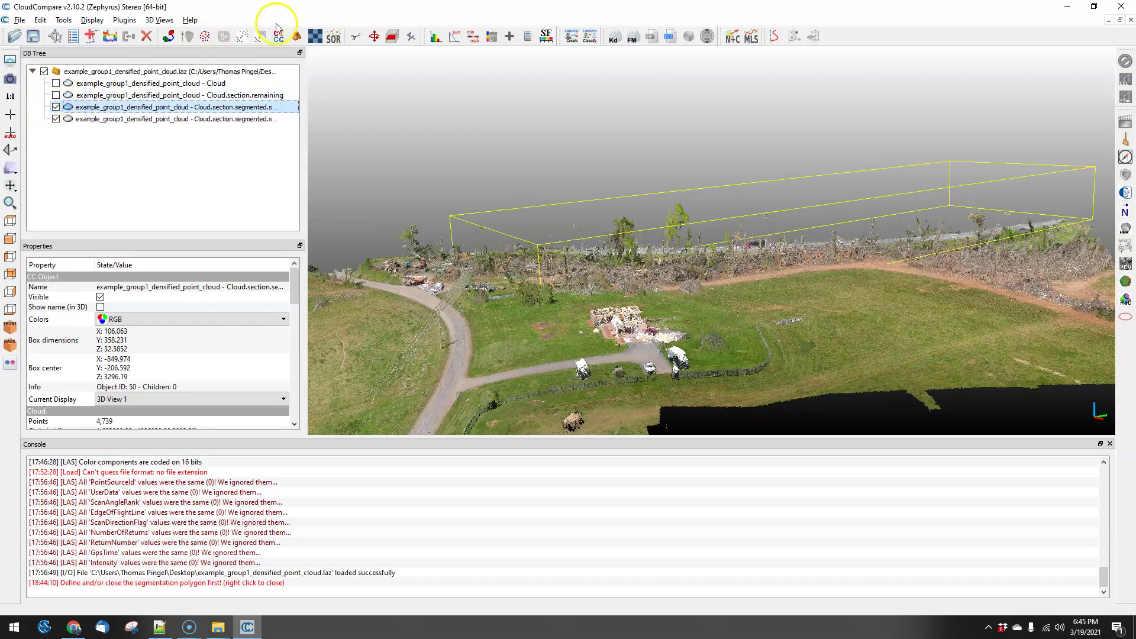
pyautogui.click(146, 38)
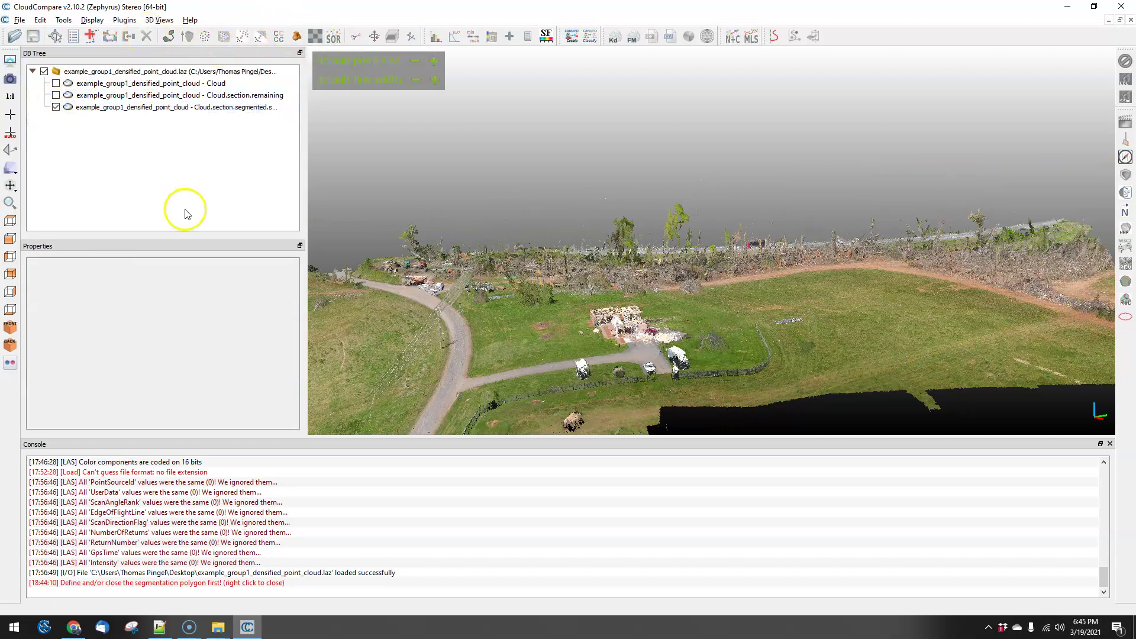
# Hide the cleaned segmented cloud, show the remaining section cloud instead, and fit it in the view
pyautogui.click(71, 95)
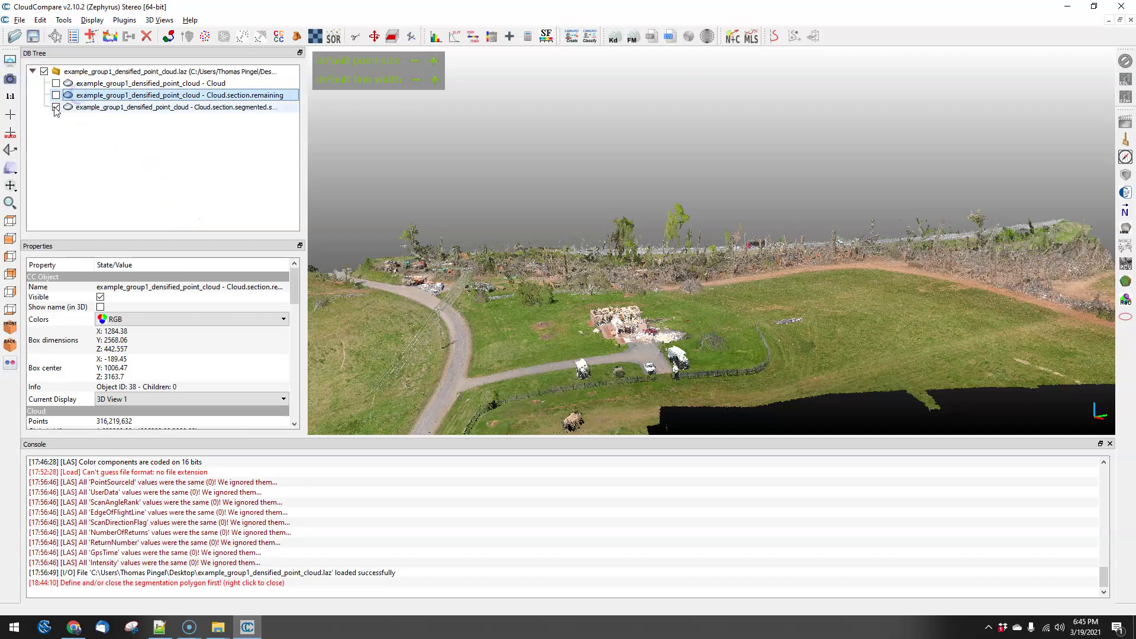
pyautogui.click(56, 95)
pyautogui.click(56, 107)
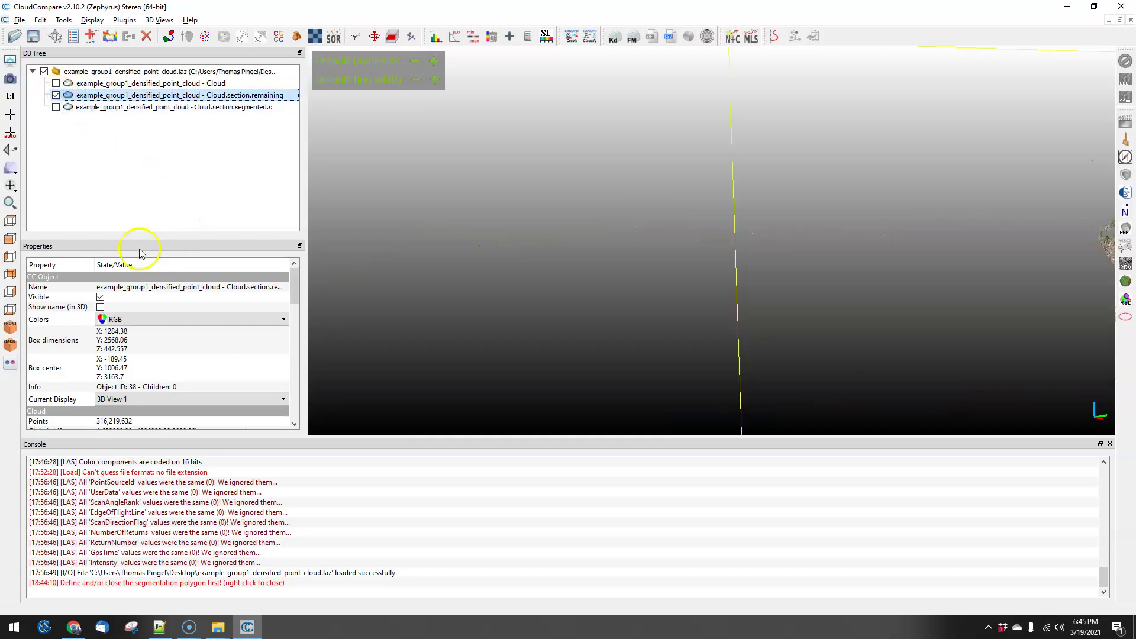
pyautogui.scroll(-3, 607, 275)
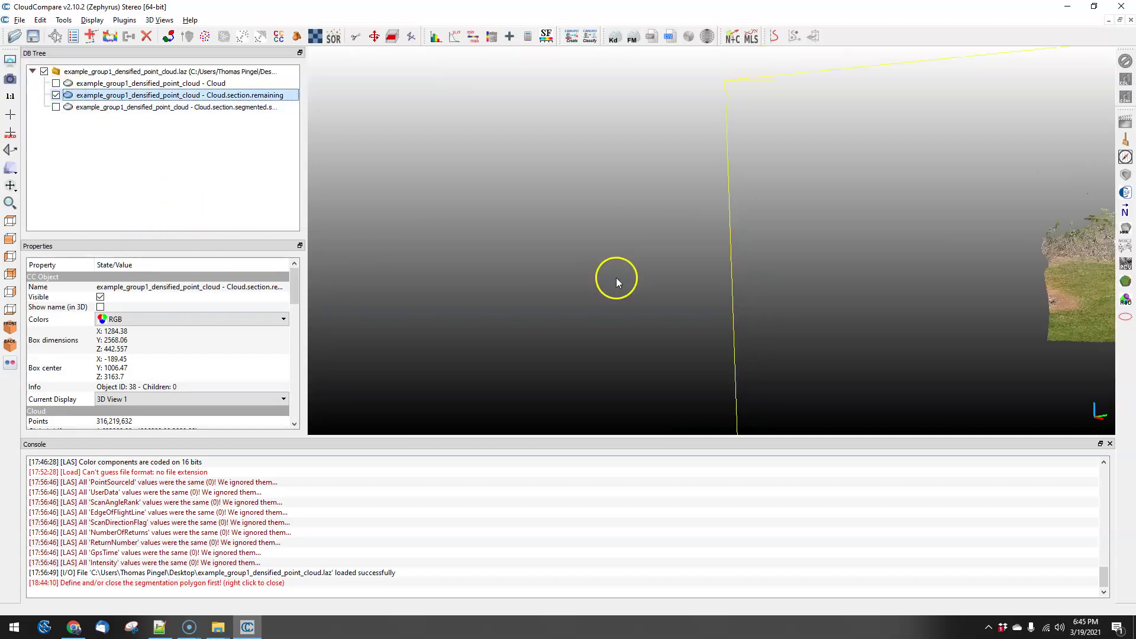
pyautogui.click(10, 95)
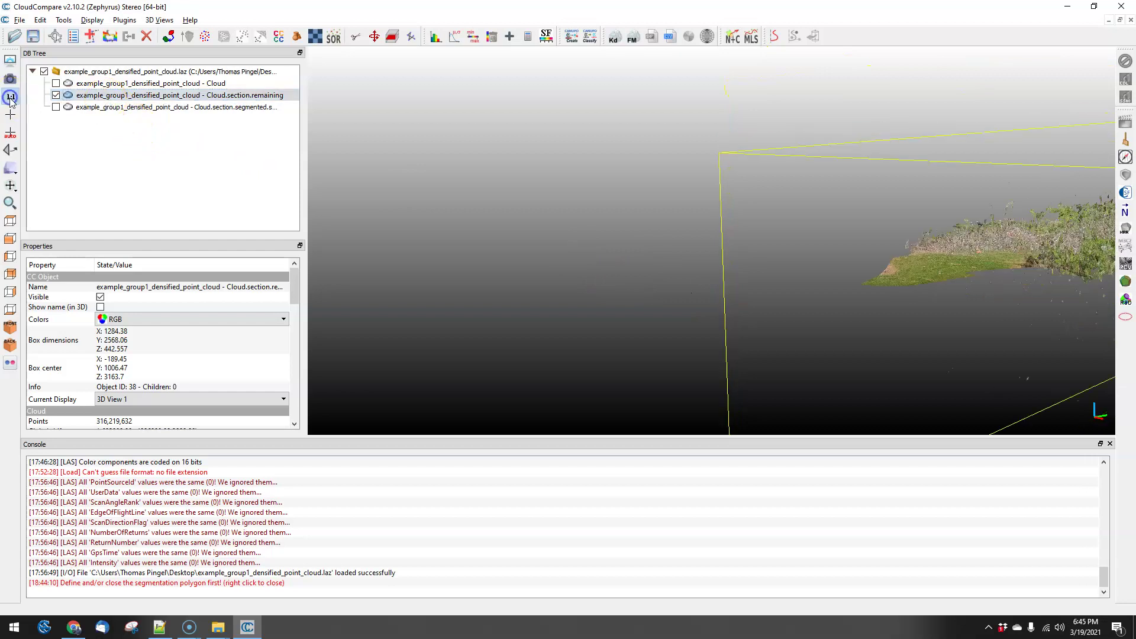
# Segment the near end of the remaining section cloud into its own cloud with a polygon around it, and confirm the segmentation
pyautogui.moveTo(638, 211); pyautogui.dragTo(666, 379)
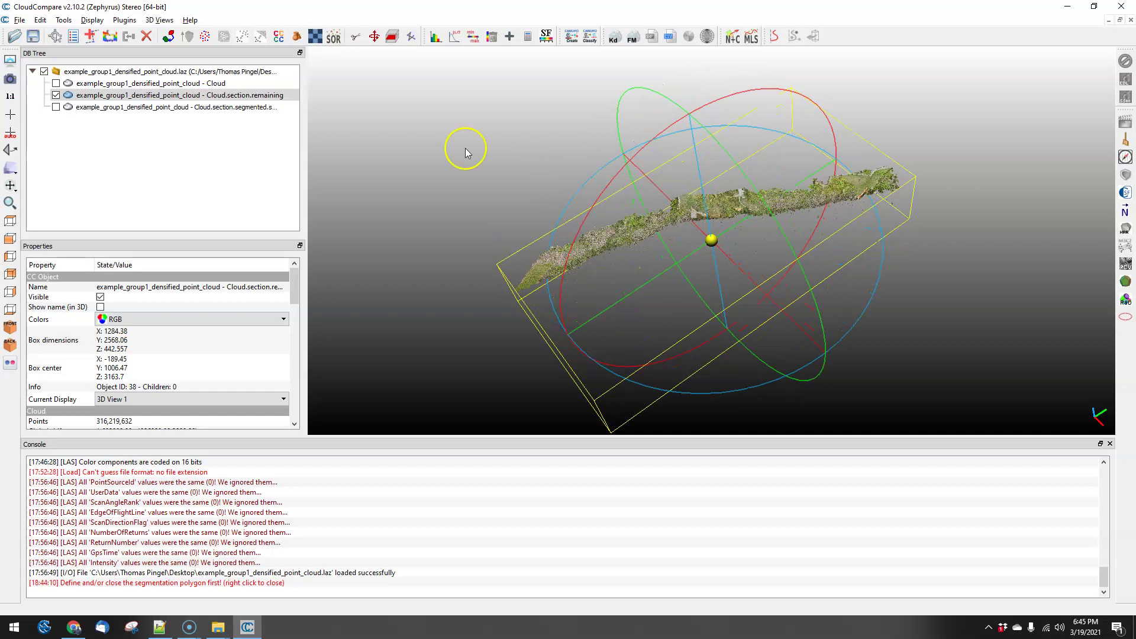
pyautogui.click(355, 37)
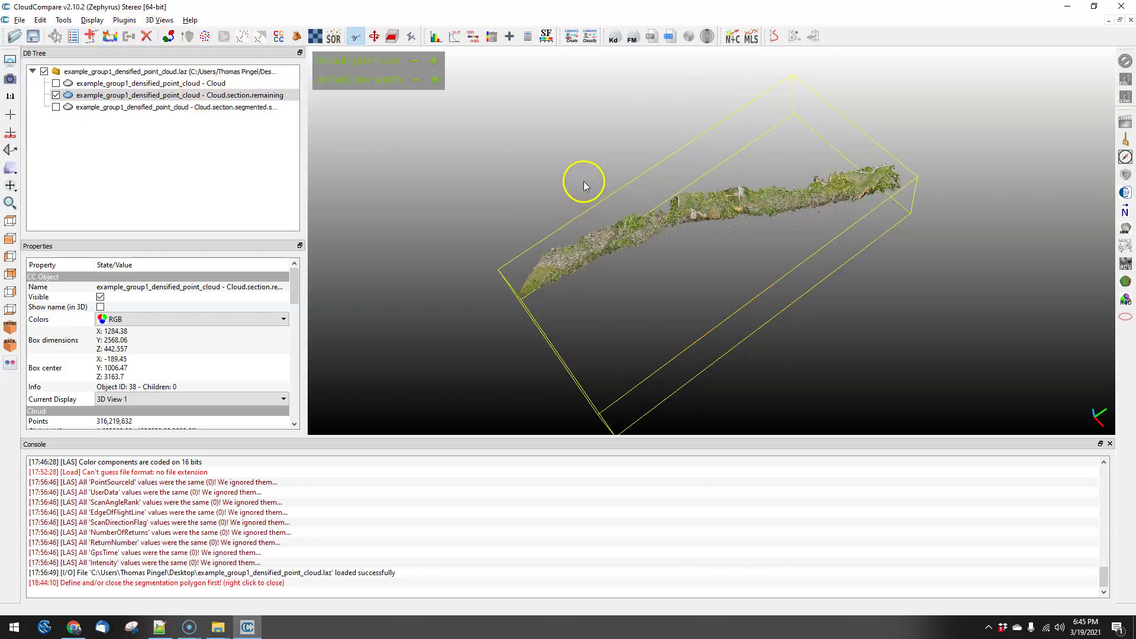
pyautogui.click(661, 300)
pyautogui.click(510, 379)
pyautogui.click(411, 177)
pyautogui.rightClick(485, 189)
pyautogui.click(1030, 57)
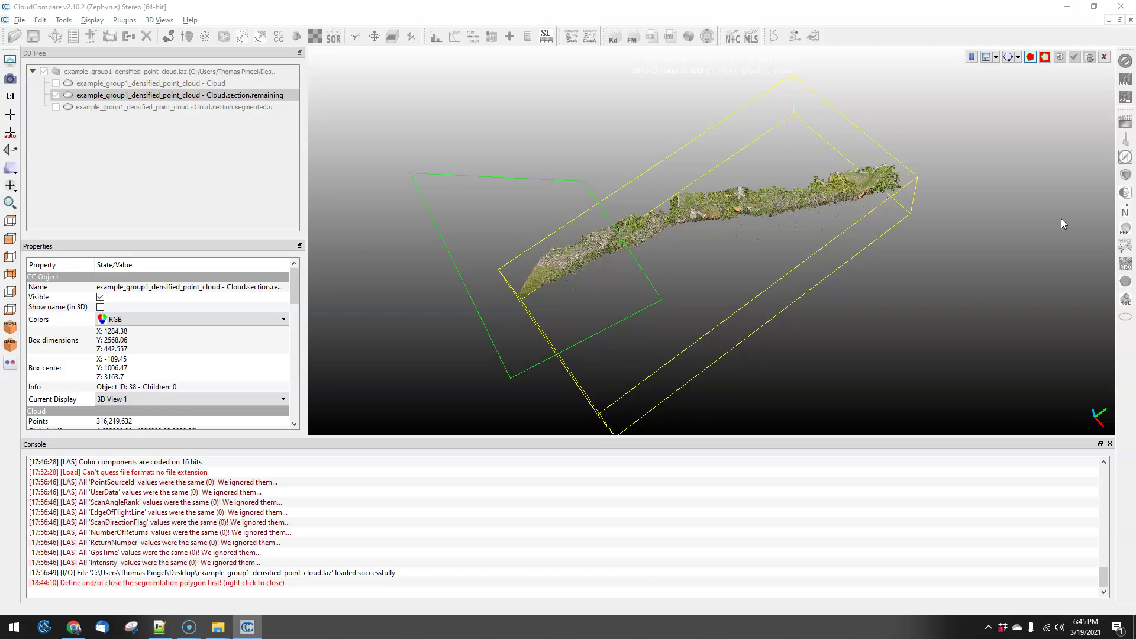
pyautogui.click(1074, 56)
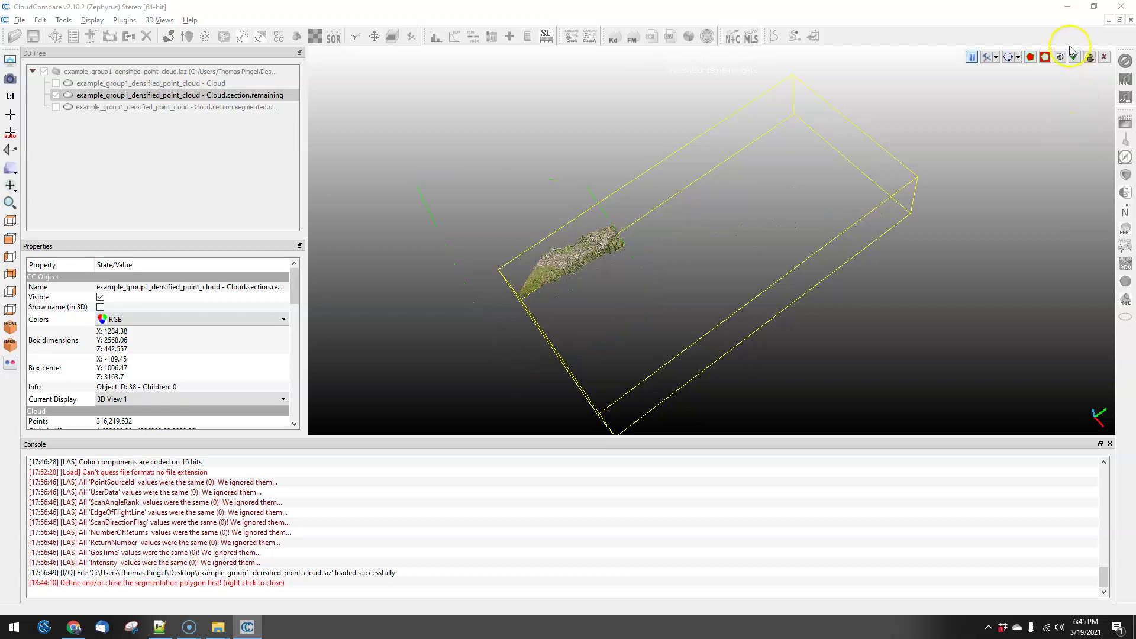
pyautogui.click(1026, 199)
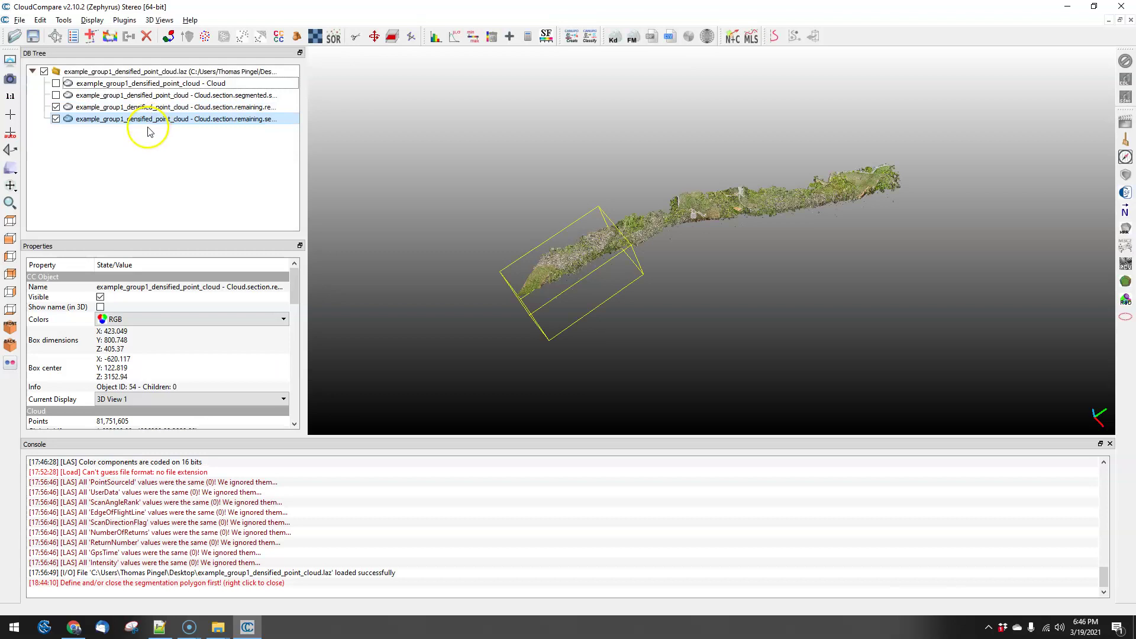
# Compare the cleaned section, the newly segmented section and the remaining cloud by toggling their visibility
pyautogui.click(55, 107)
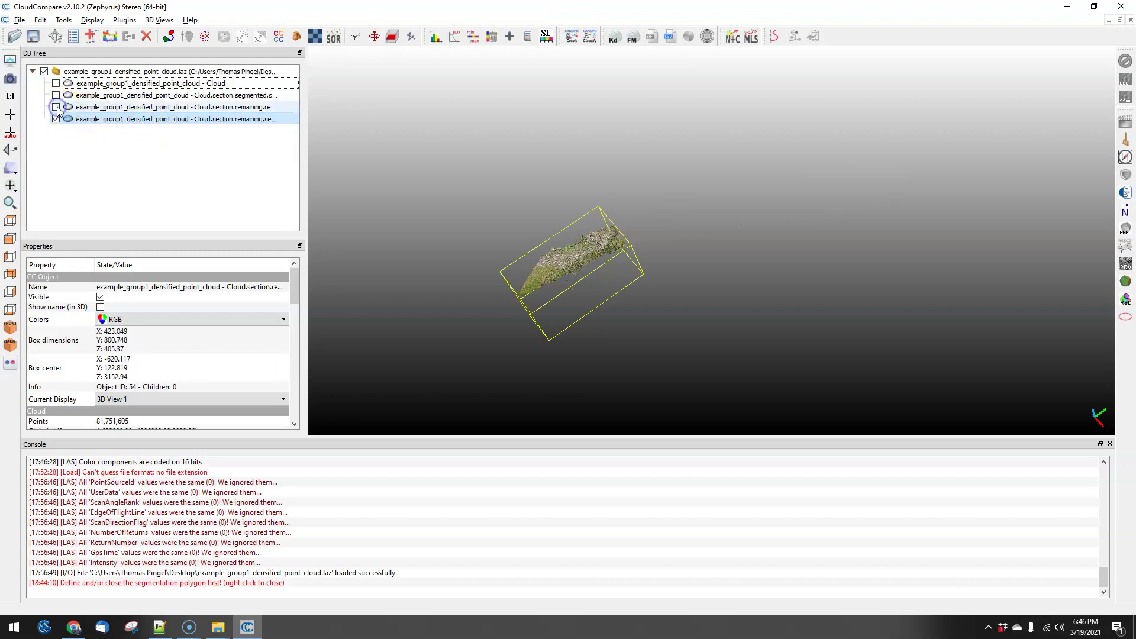
pyautogui.click(58, 96)
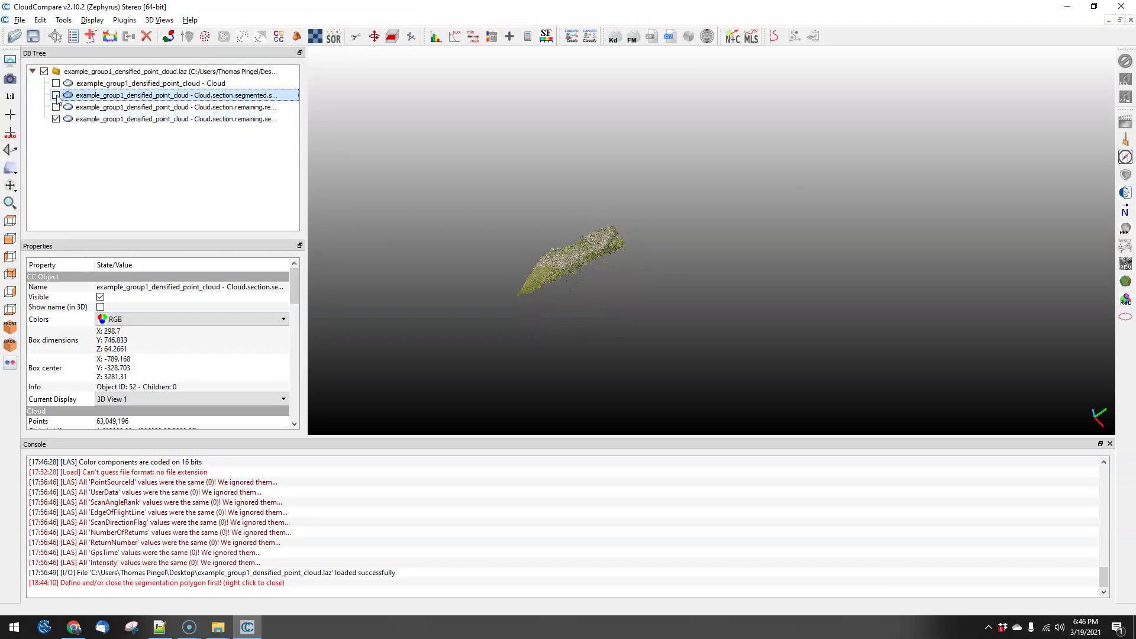
pyautogui.click(55, 95)
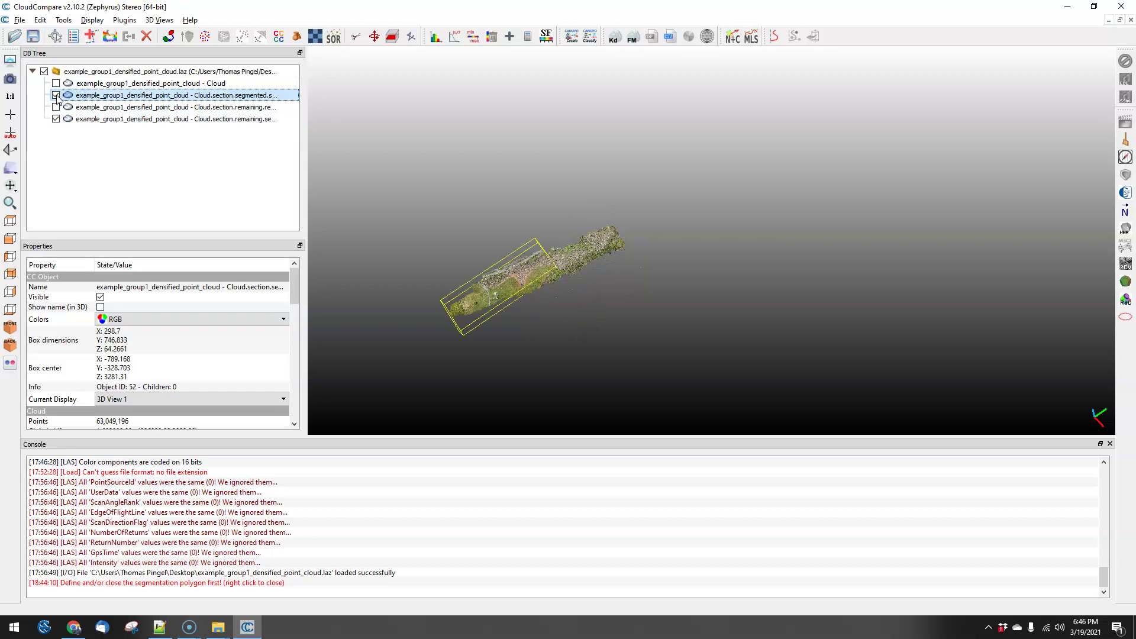
pyautogui.rightClick(104, 97)
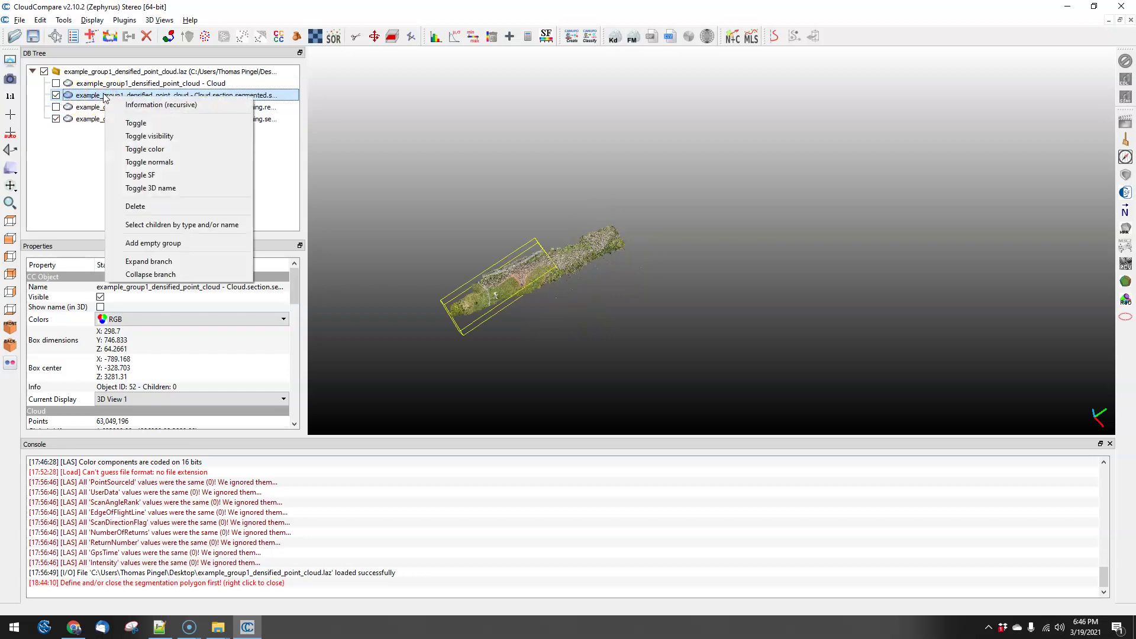
pyautogui.click(104, 95)
pyautogui.click(101, 95)
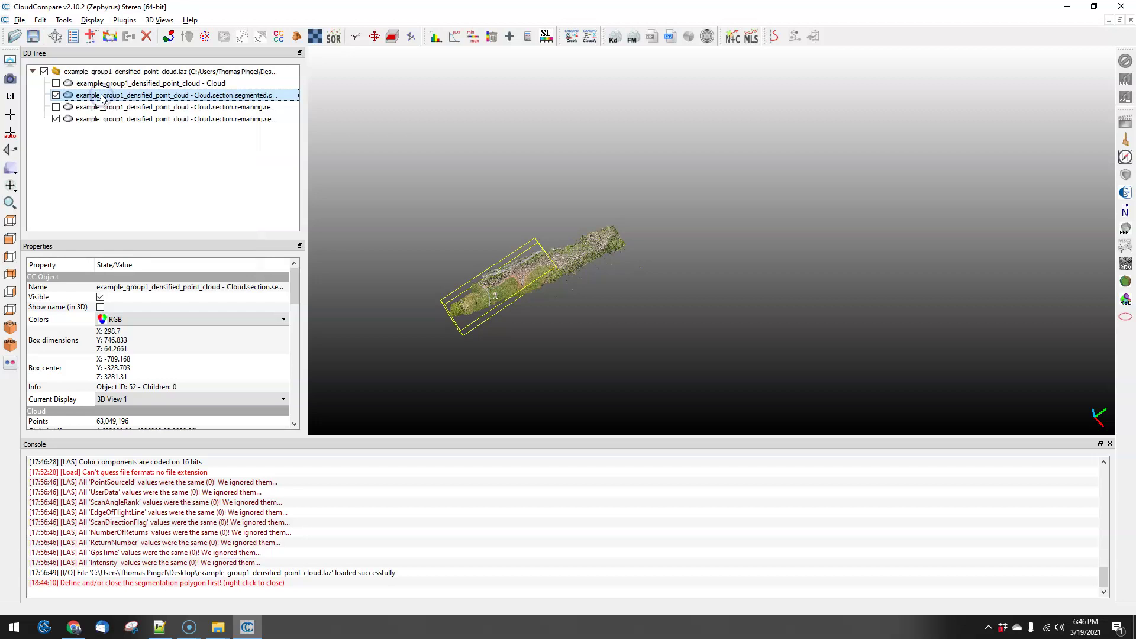
pyautogui.click(37, 513)
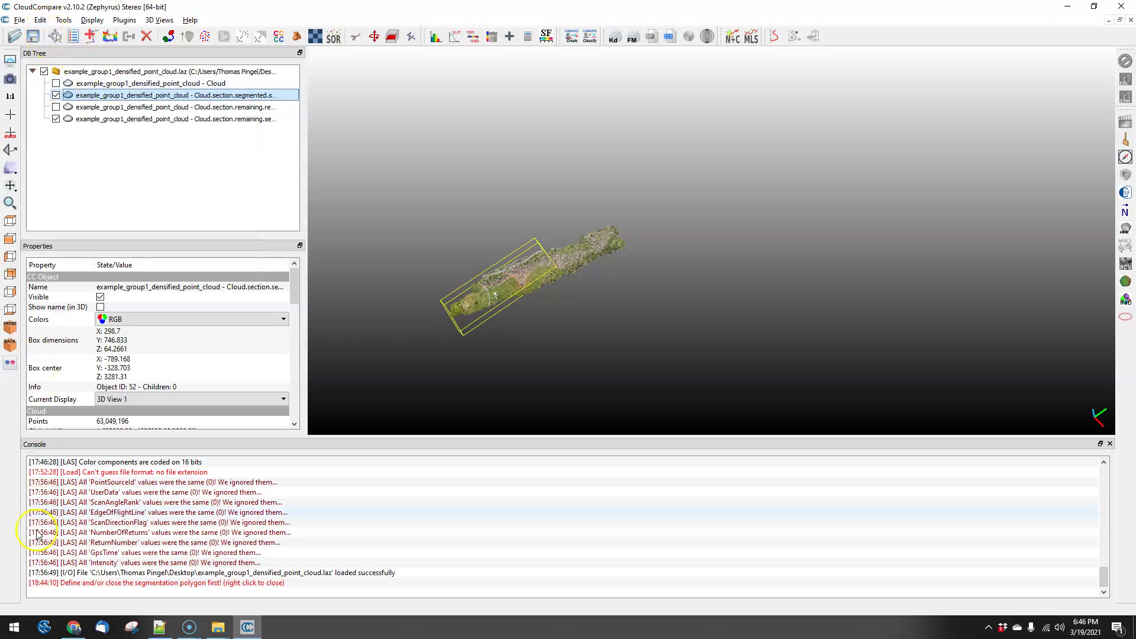
pyautogui.click(56, 107)
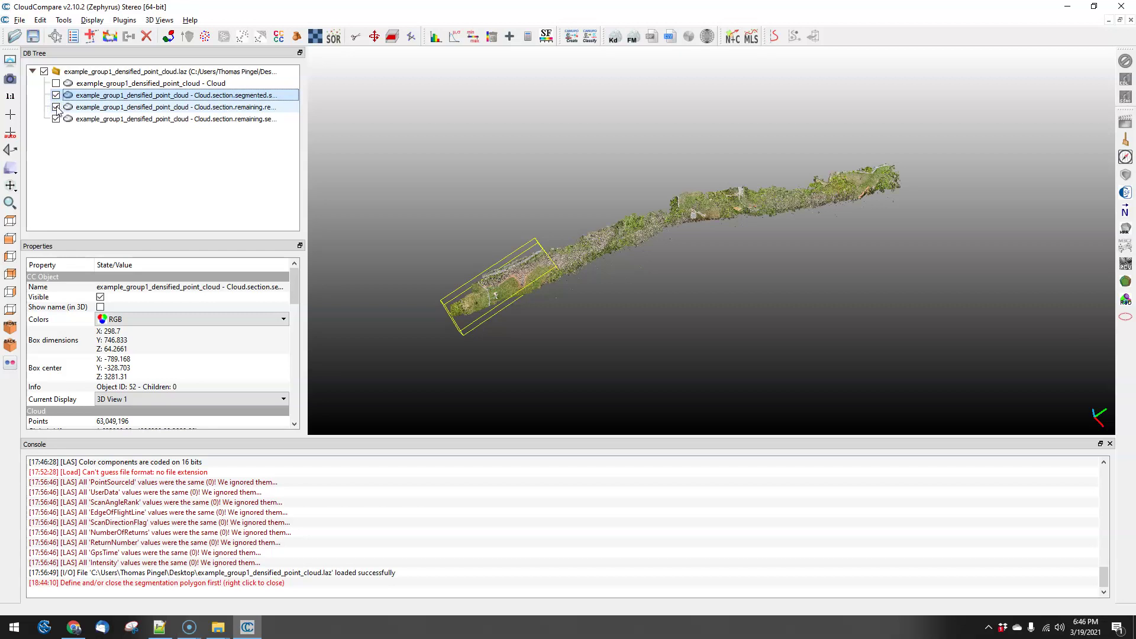
pyautogui.click(55, 95)
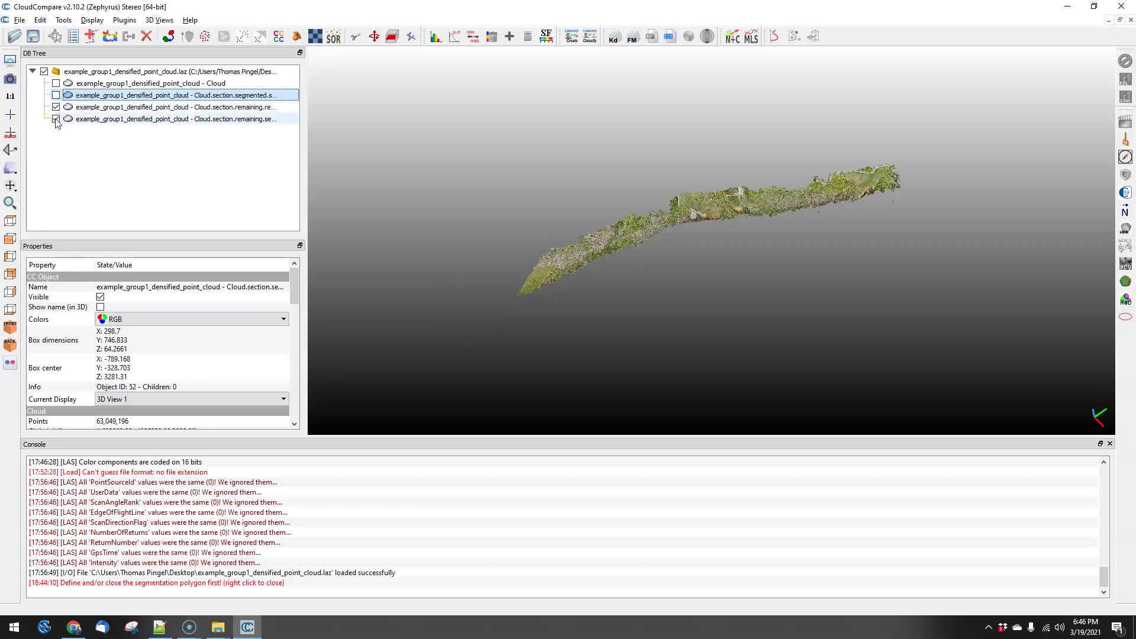
pyautogui.click(56, 107)
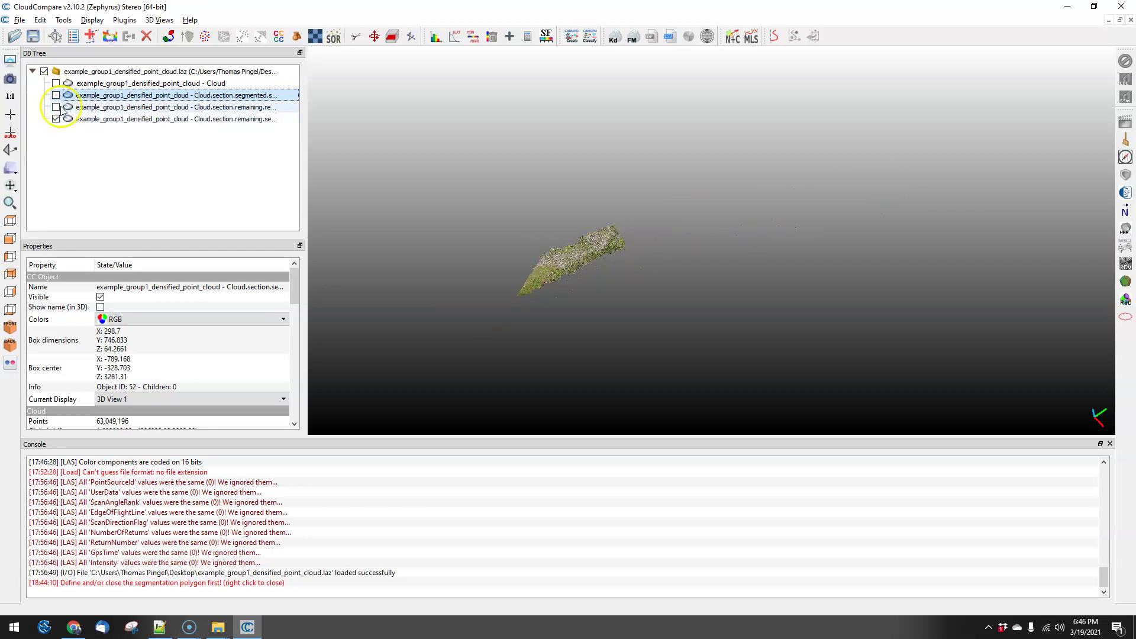
pyautogui.click(82, 108)
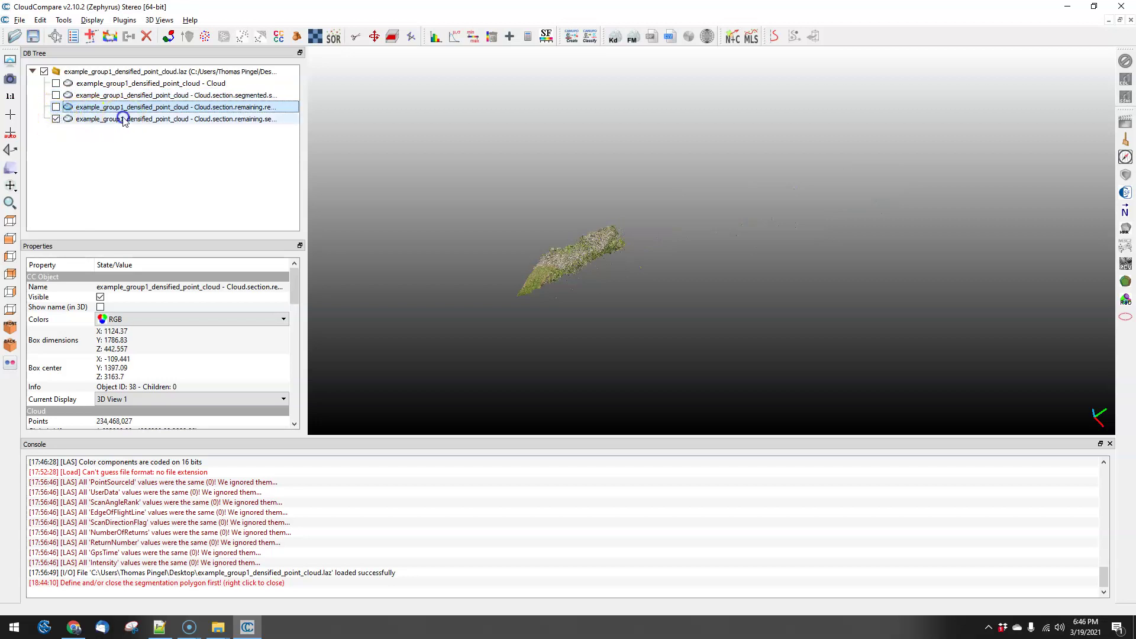
pyautogui.click(122, 118)
pyautogui.click(99, 108)
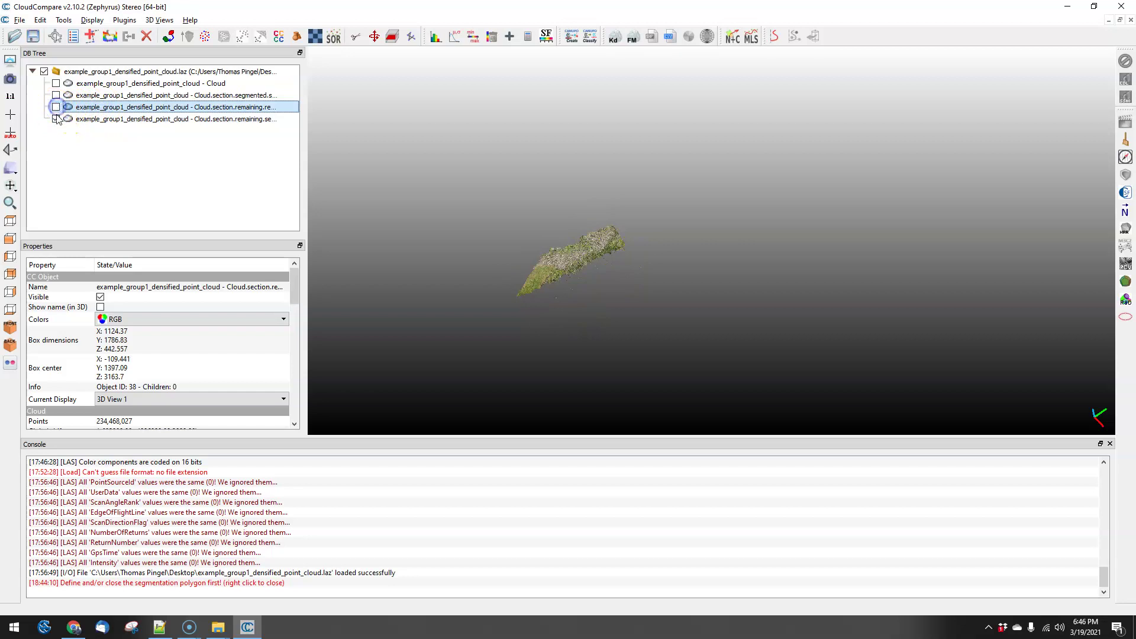
# Toggle the remaining cloud and the newly segmented section, leaving only the new section visible and selected
pyautogui.press('space')
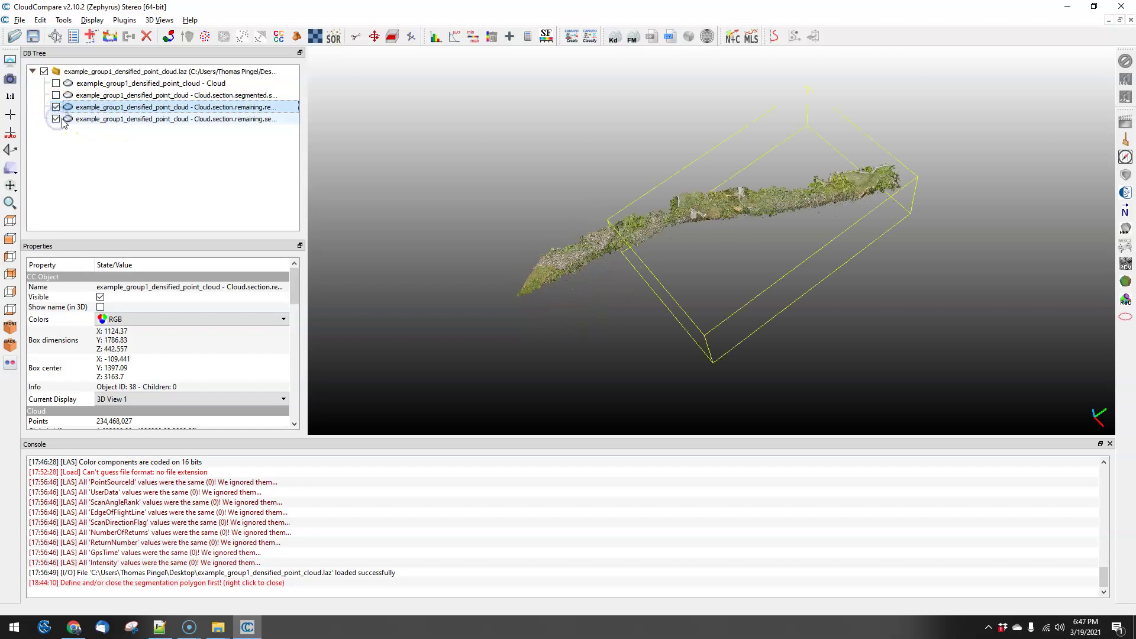
pyautogui.click(55, 119)
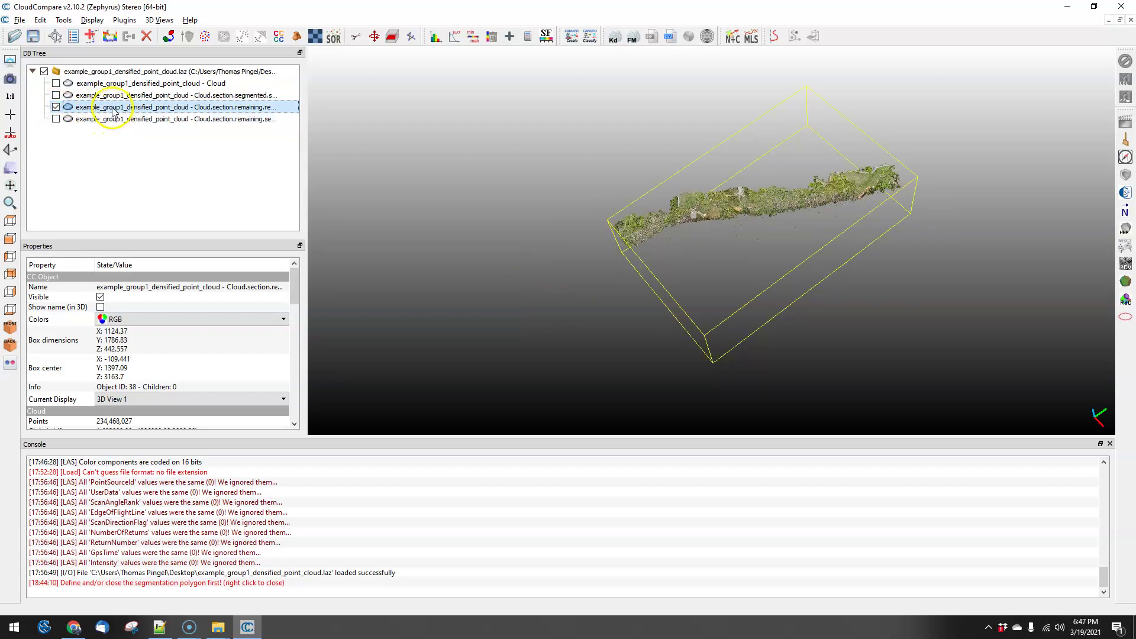
pyautogui.click(56, 119)
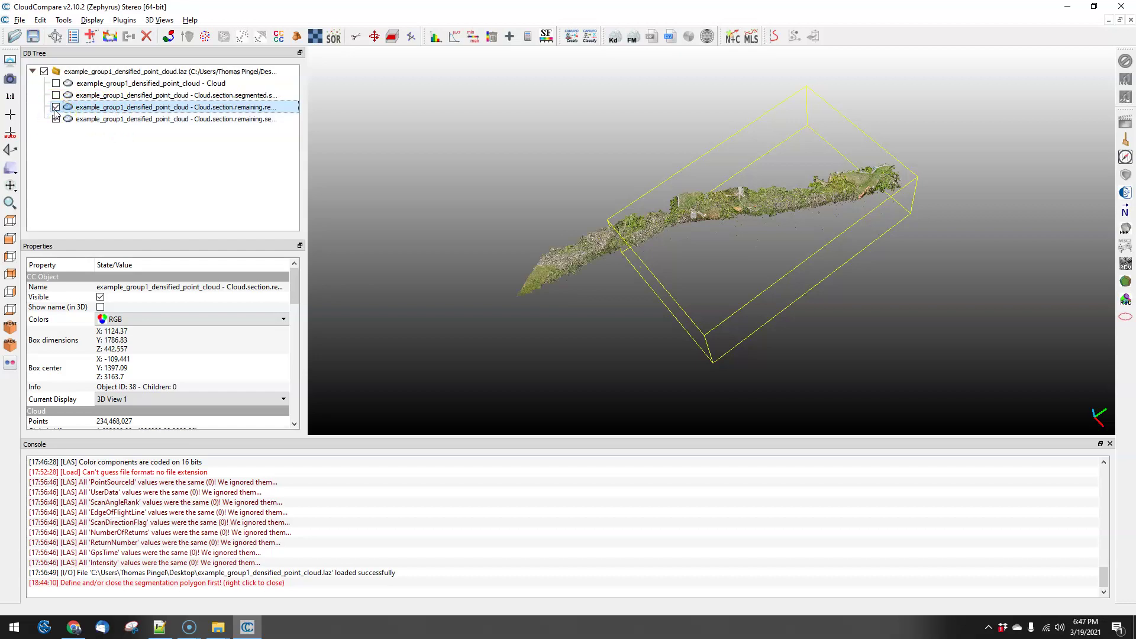
pyautogui.click(56, 107)
pyautogui.click(95, 119)
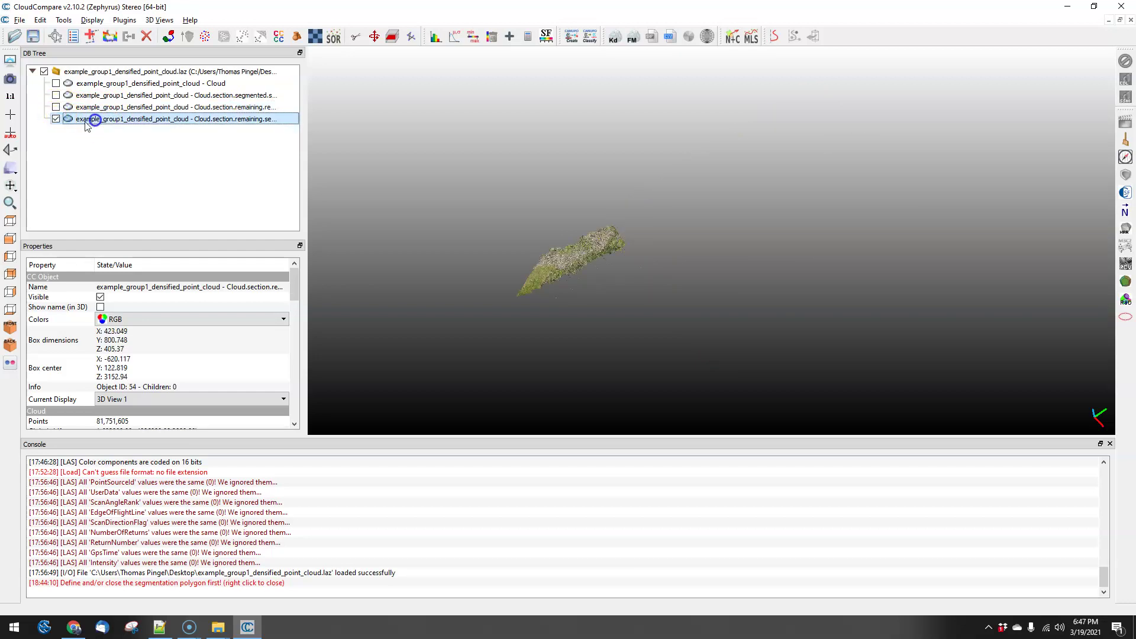
# From a side view, separate the stray points above and below the new section with a polygon around its vegetation strip, keeping the outside points, and confirm
pyautogui.click(13, 101)
pyautogui.moveTo(585, 330); pyautogui.dragTo(582, 145)
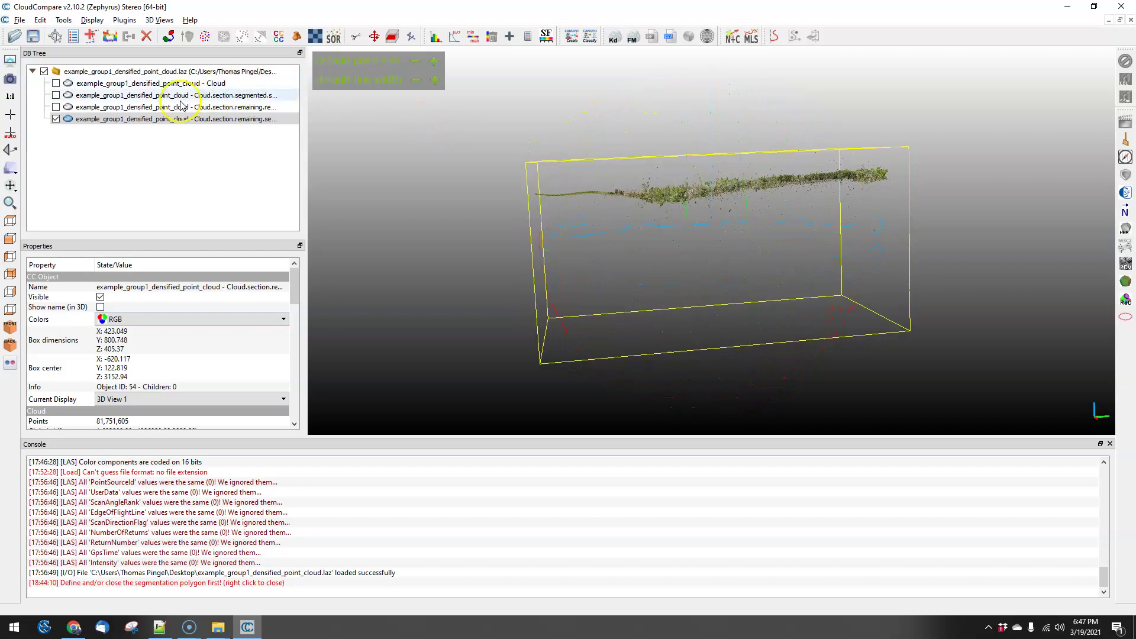
pyautogui.click(354, 39)
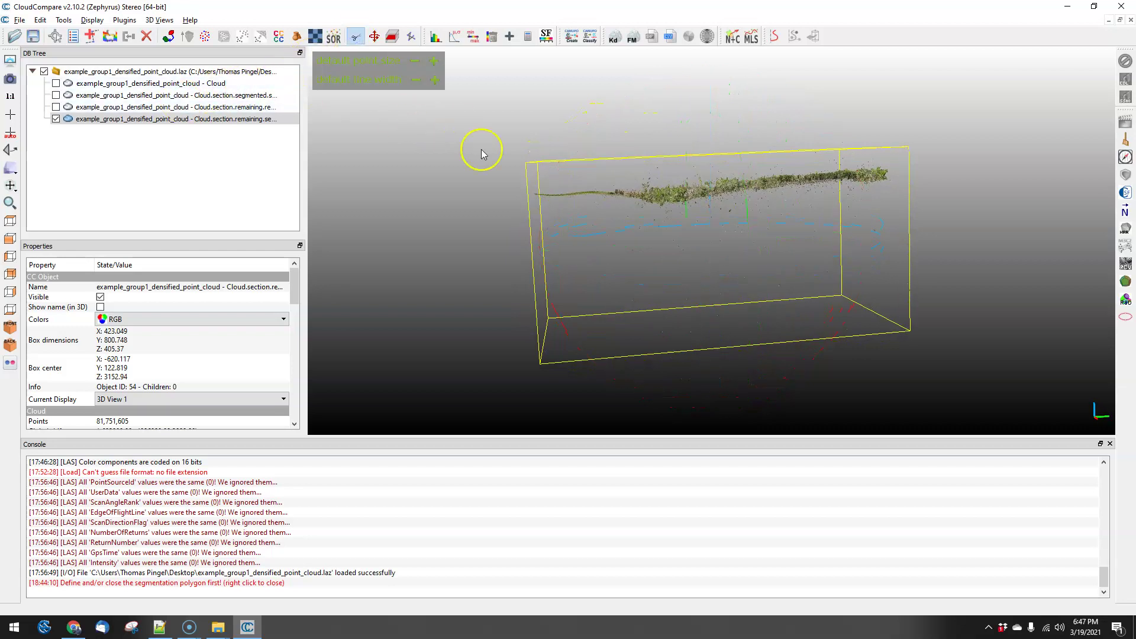
pyautogui.click(527, 204)
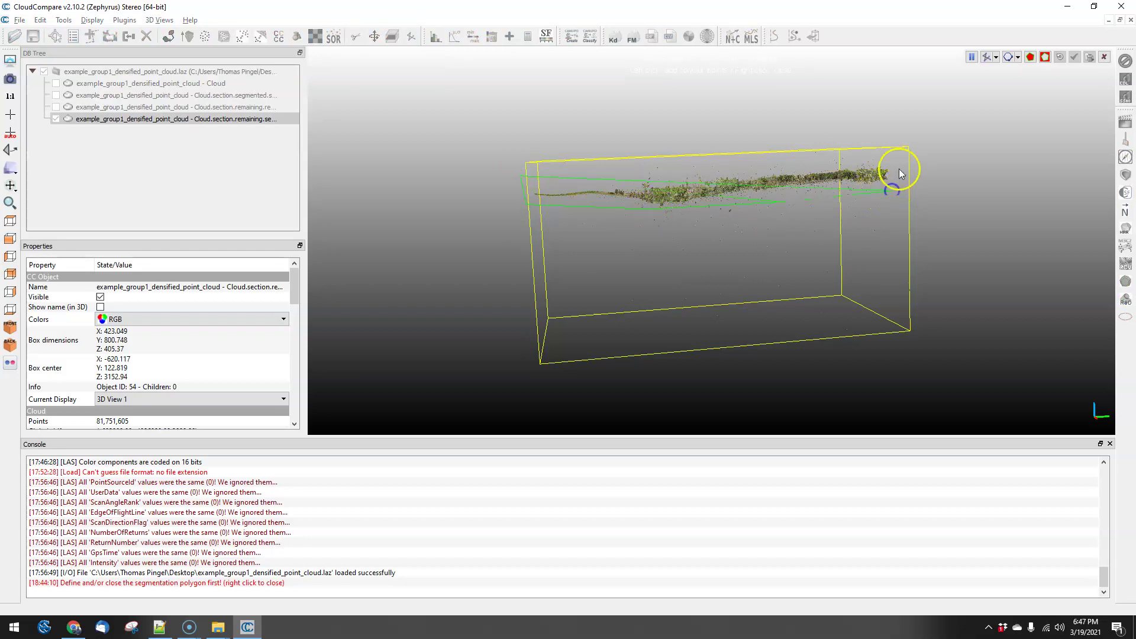
pyautogui.click(898, 157)
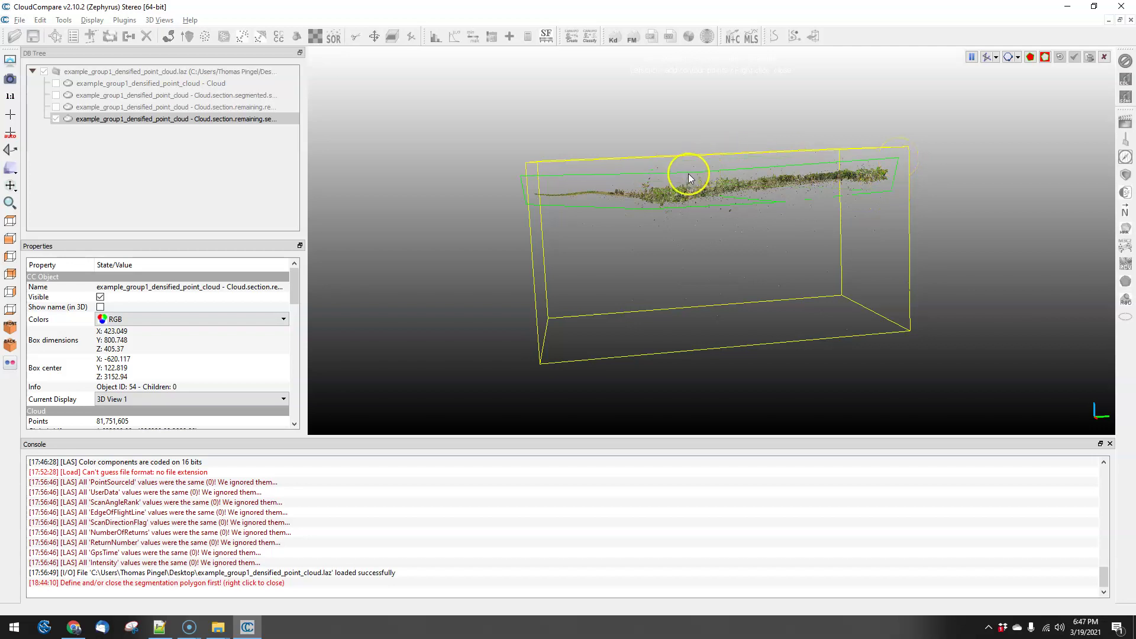
pyautogui.click(800, 169)
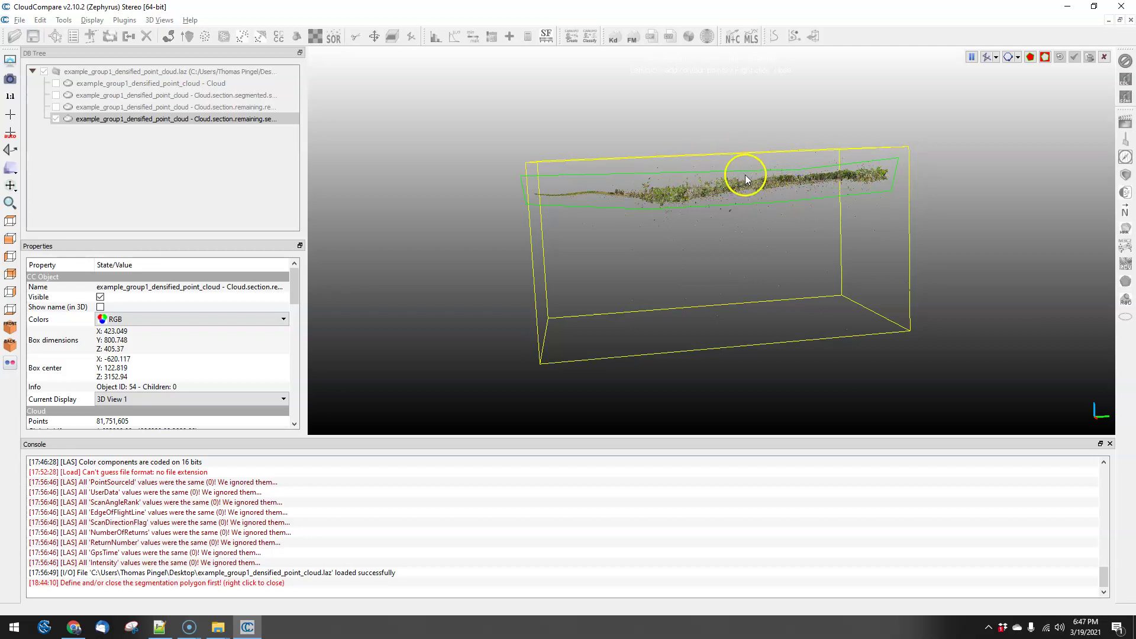
pyautogui.click(745, 174)
pyautogui.click(677, 180)
pyautogui.rightClick(647, 181)
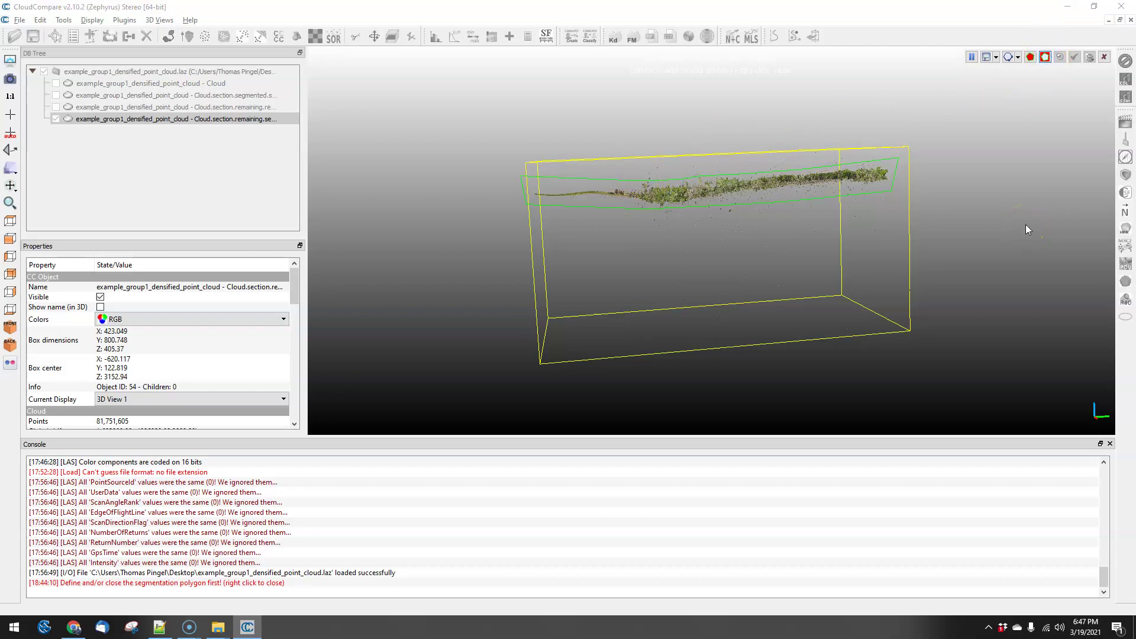
pyautogui.press('o')
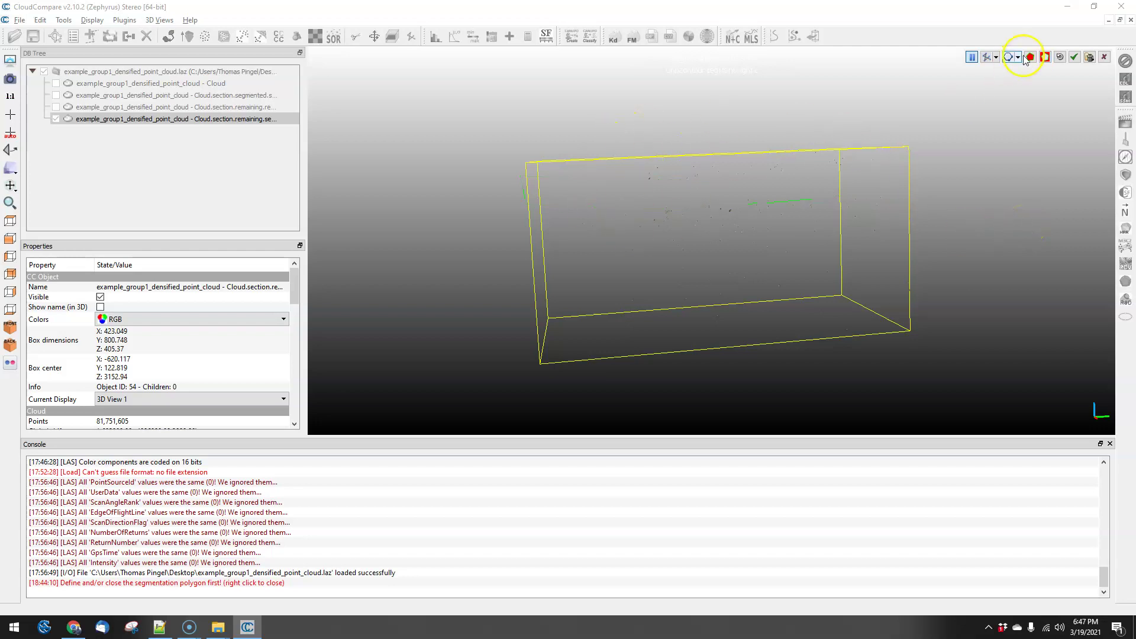
pyautogui.click(1075, 58)
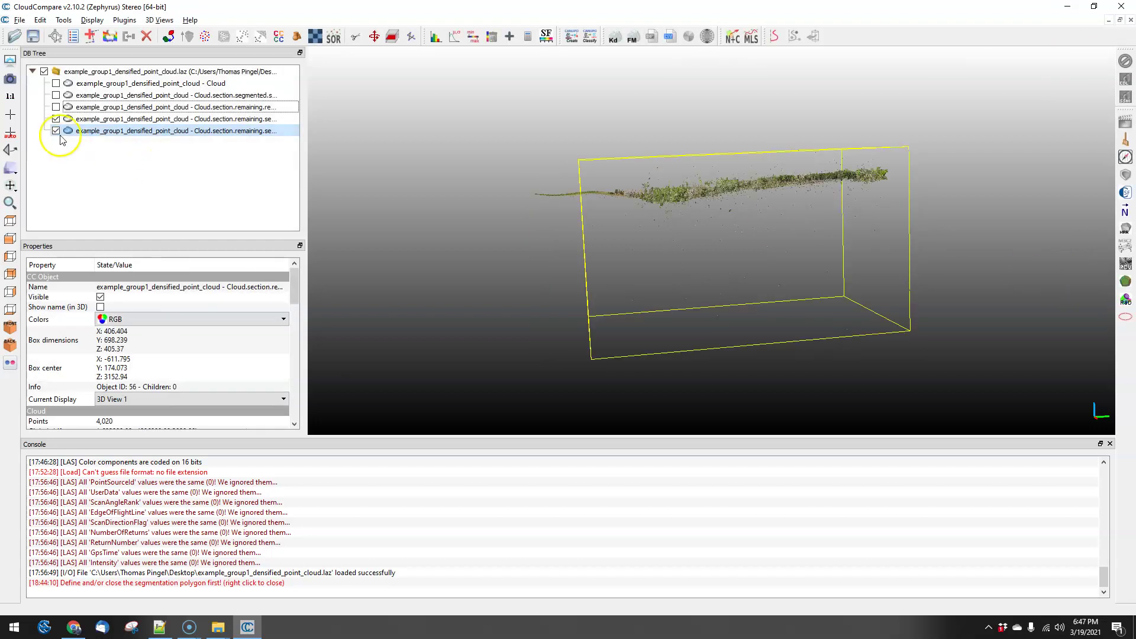
# Check the separated strip and stray-point clouds by toggling their visibility, and delete the stray-point cloud
pyautogui.click(56, 119)
pyautogui.click(56, 119)
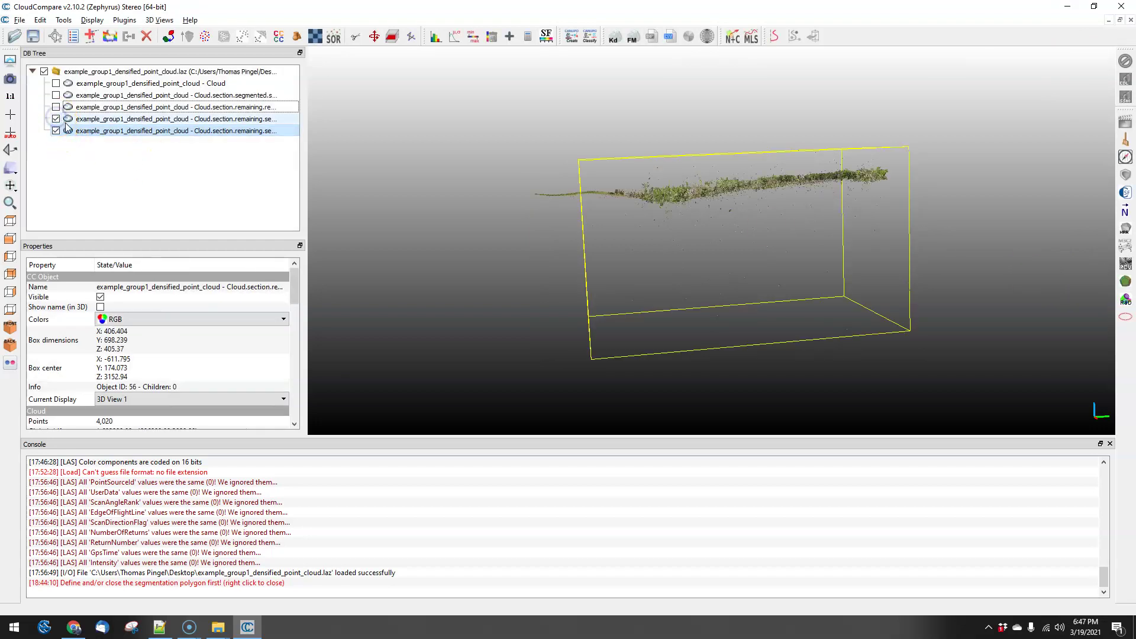
pyautogui.click(56, 130)
pyautogui.click(56, 131)
pyautogui.click(84, 131)
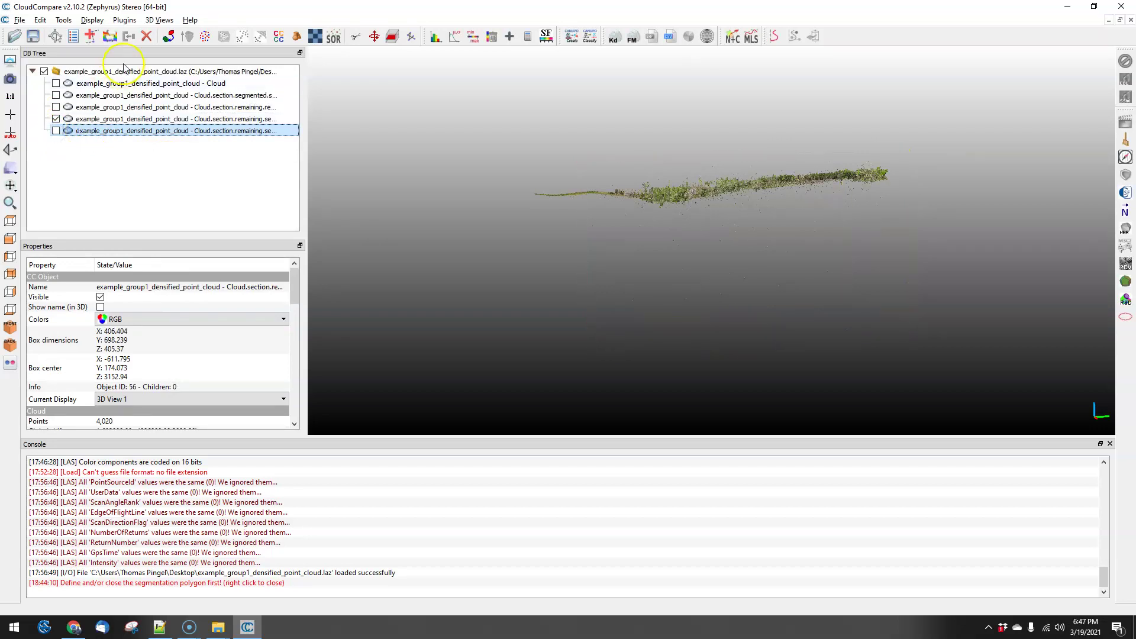
pyautogui.click(146, 36)
# Segment the remaining stray points below the new section's vegetation strip with a polygon drawn in side view, keeping the points outside it
pyautogui.click(94, 121)
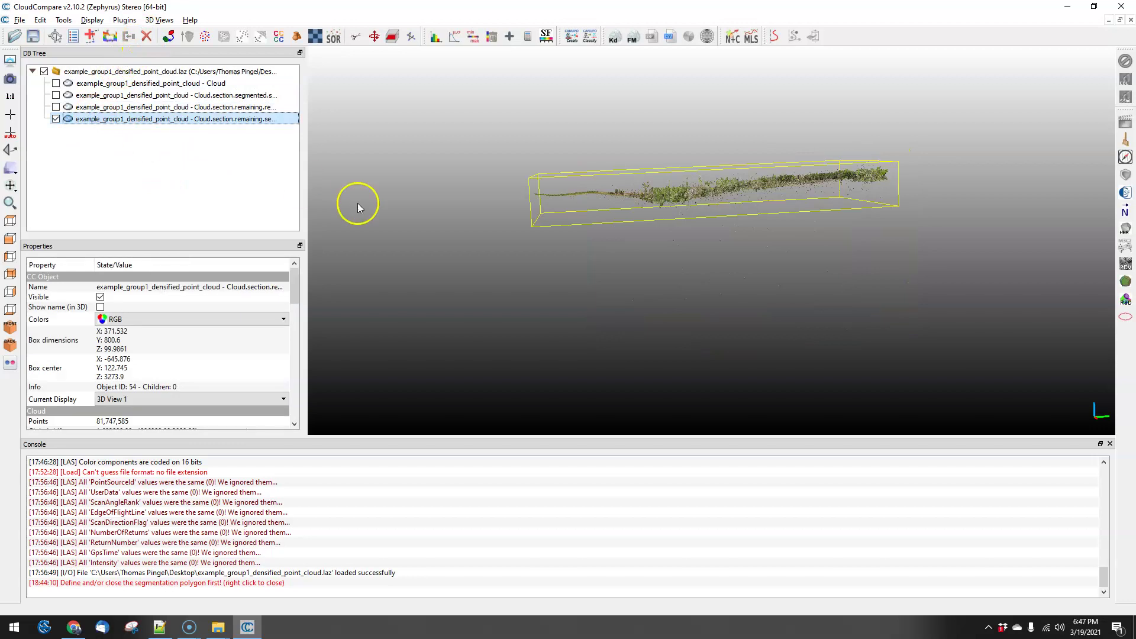
pyautogui.moveTo(731, 177); pyautogui.dragTo(524, 193)
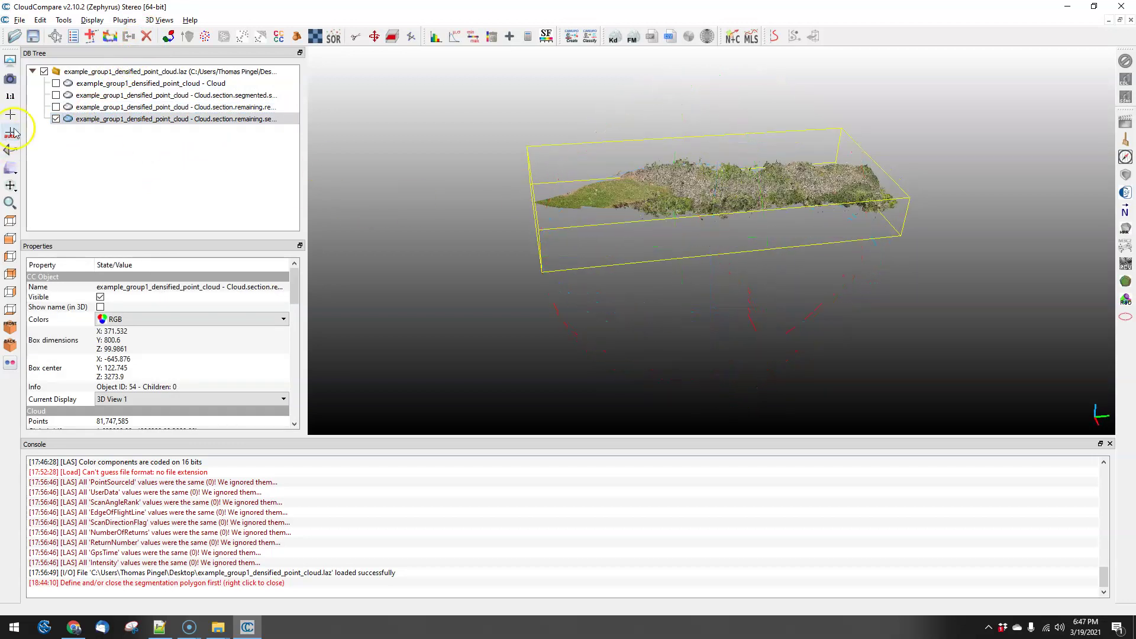
pyautogui.click(10, 97)
pyautogui.moveTo(740, 254); pyautogui.dragTo(713, 130)
pyautogui.scroll(6, 694, 254)
pyautogui.scroll(5, 694, 250)
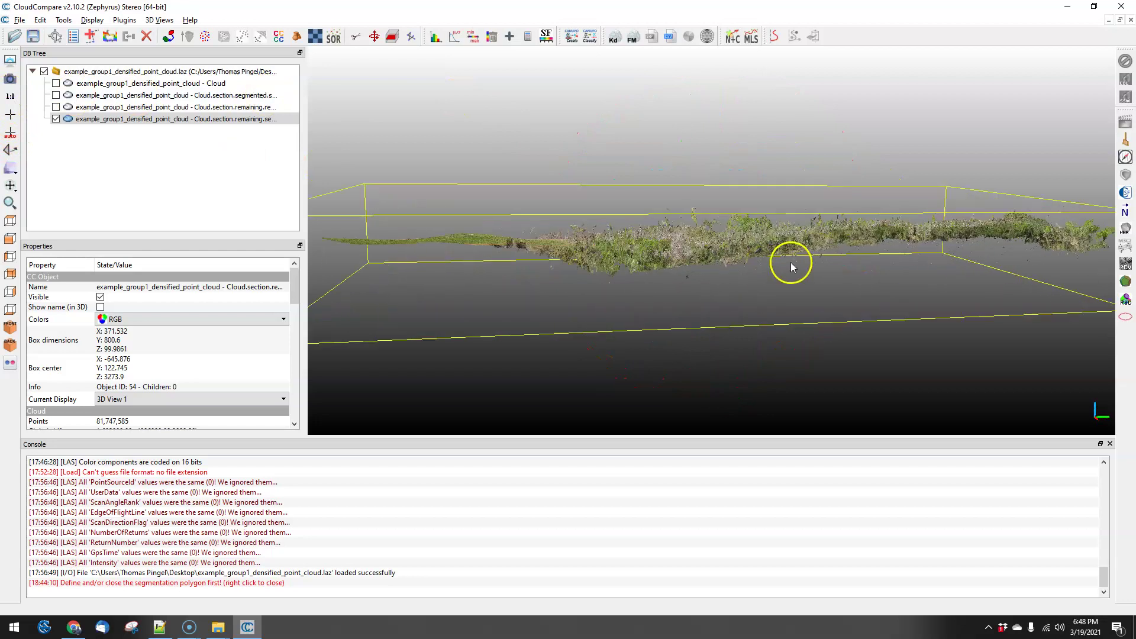
pyautogui.moveTo(672, 236)
pyautogui.mouseDown()
pyautogui.moveTo(684, 236)
pyautogui.moveTo(674, 224)
pyautogui.moveTo(685, 220)
pyautogui.mouseUp()
pyautogui.click(354, 37)
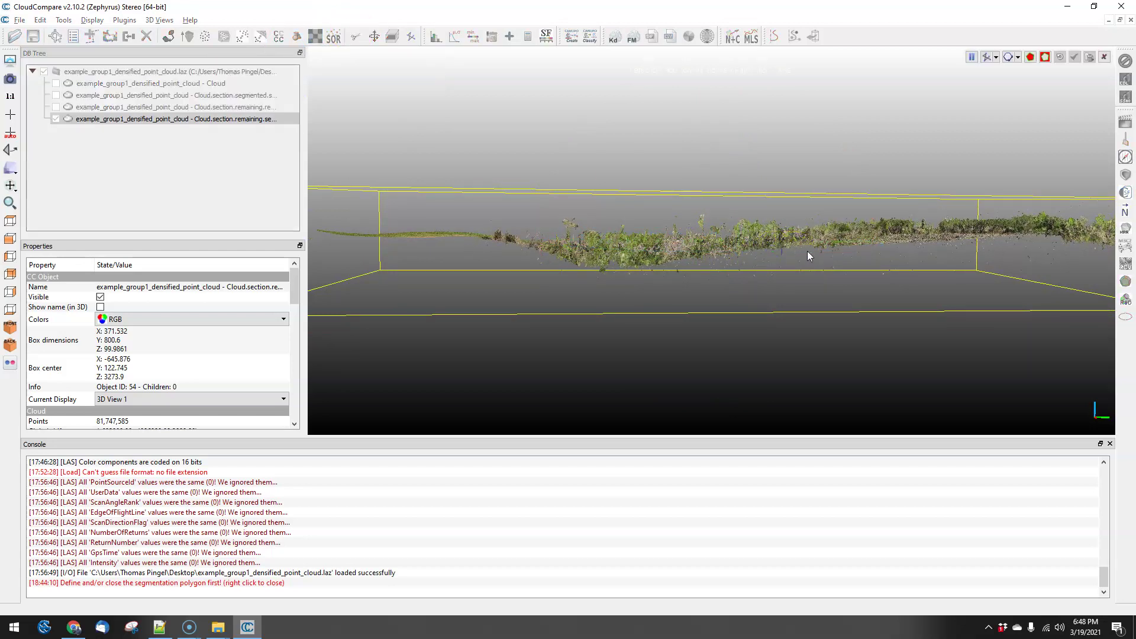
pyautogui.click(823, 250)
pyautogui.click(892, 246)
pyautogui.click(1022, 239)
pyautogui.click(989, 305)
pyautogui.click(985, 347)
pyautogui.click(585, 275)
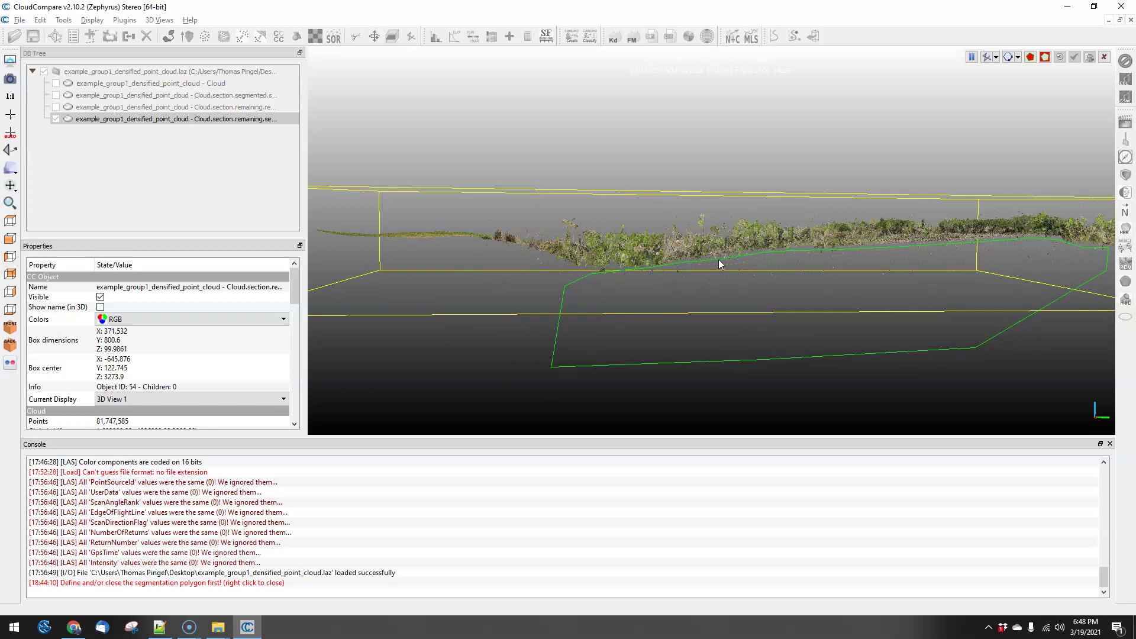
pyautogui.rightClick(777, 257)
pyautogui.click(1045, 58)
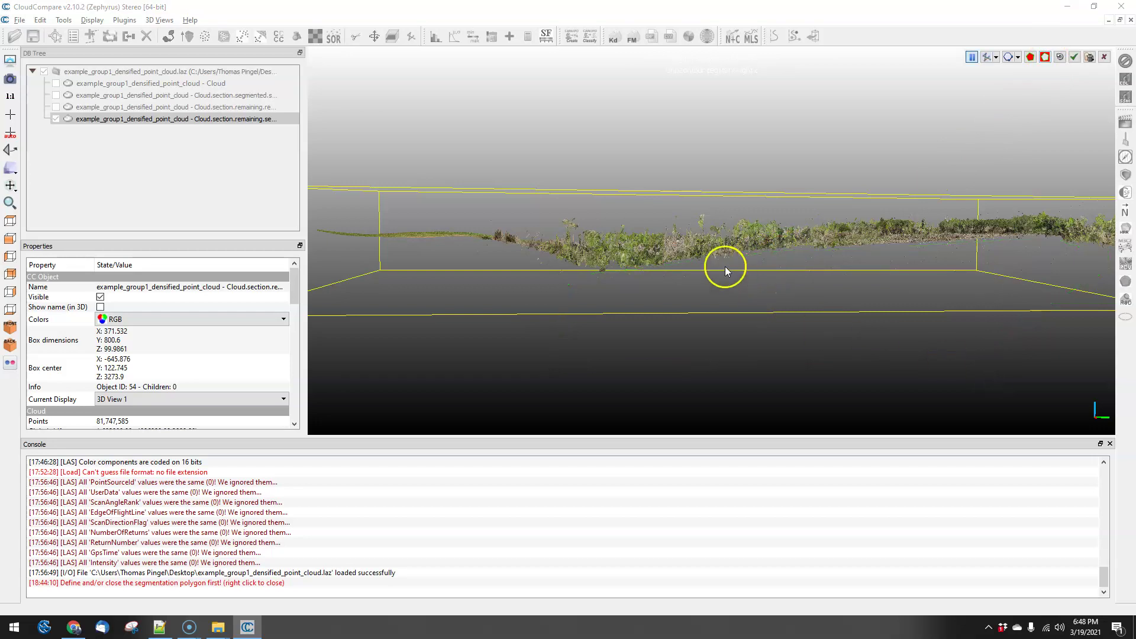
# Segment out the stray points above the strip's grassy end and adjoining vegetation with a second polygon, and confirm the segmentation
pyautogui.moveTo(833, 347); pyautogui.dragTo(647, 249)
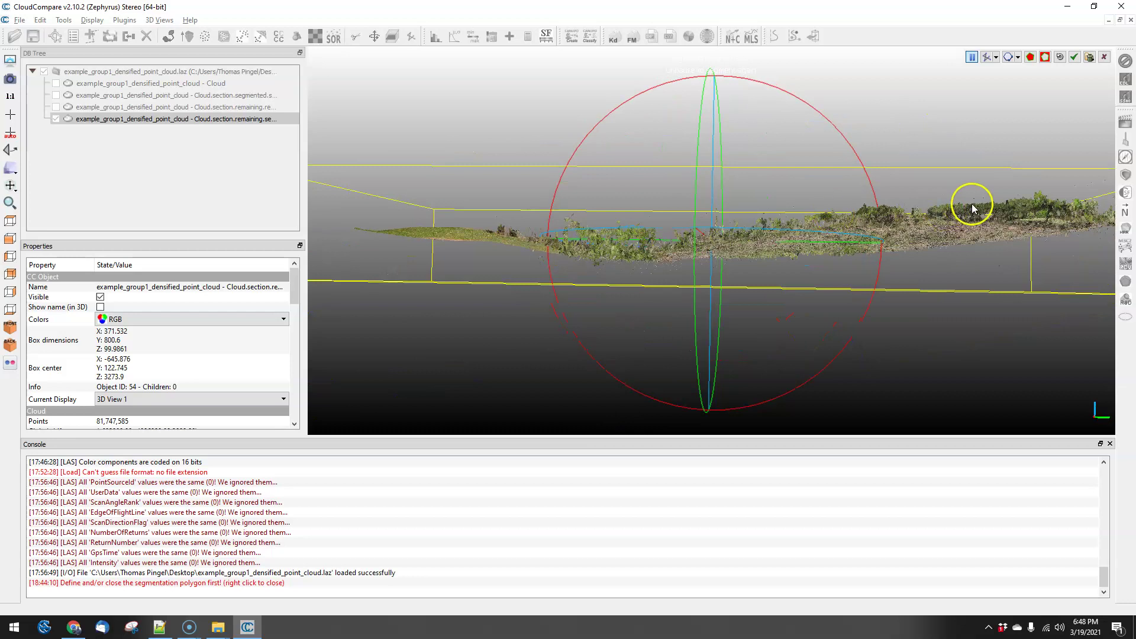
pyautogui.moveTo(814, 230); pyautogui.dragTo(589, 189)
pyautogui.click(973, 57)
pyautogui.rightClick(473, 209)
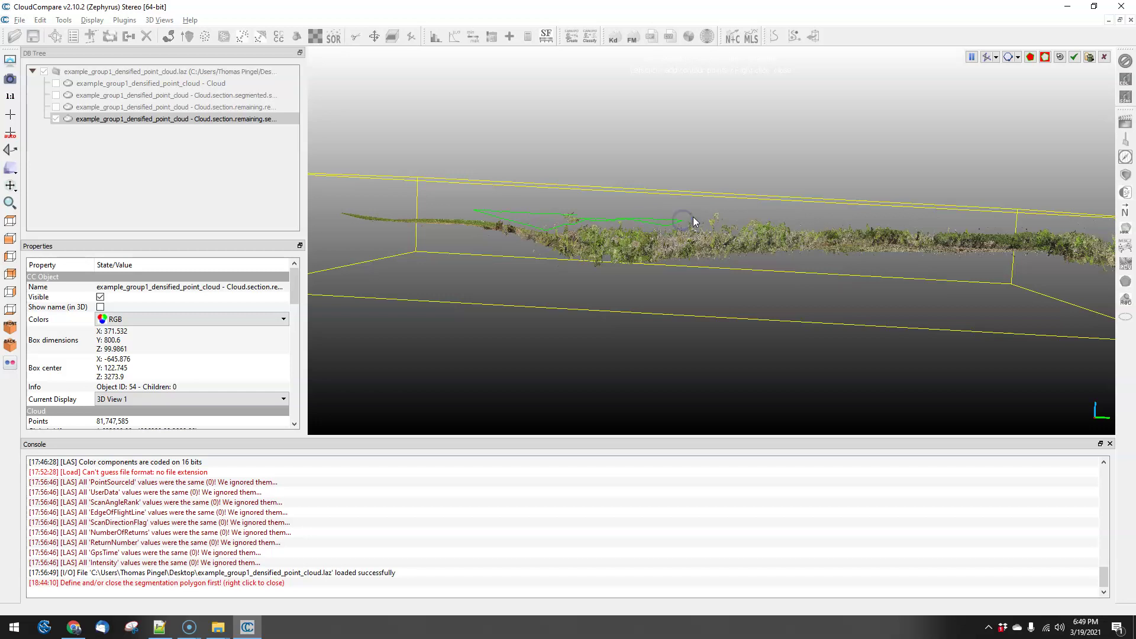
pyautogui.click(718, 223)
pyautogui.click(1045, 58)
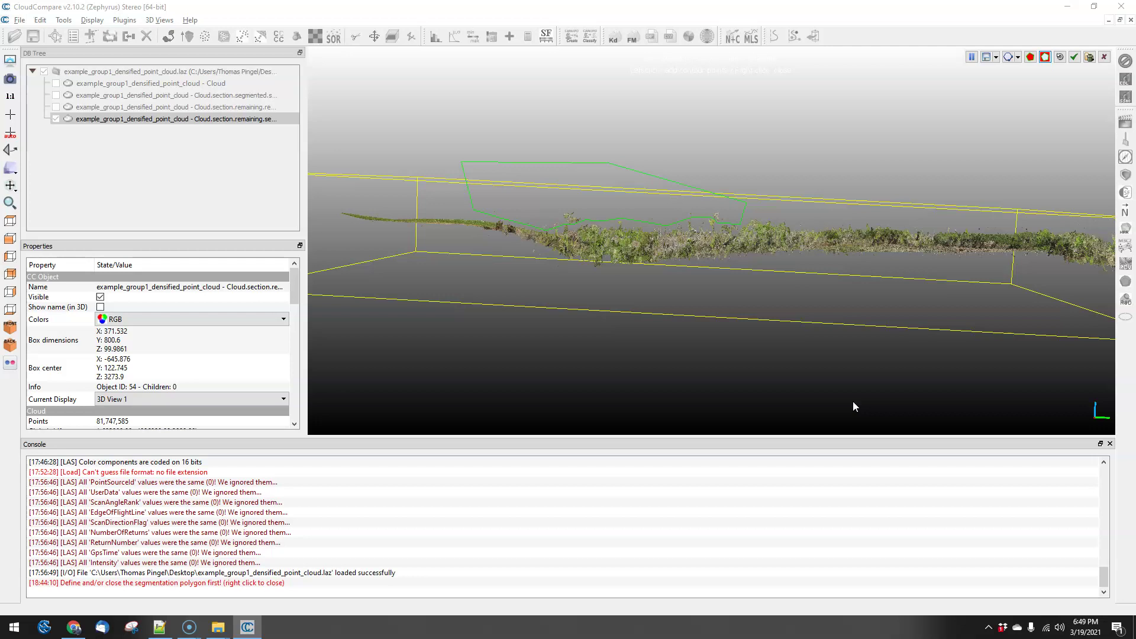
pyautogui.press('space')
pyautogui.click(1089, 57)
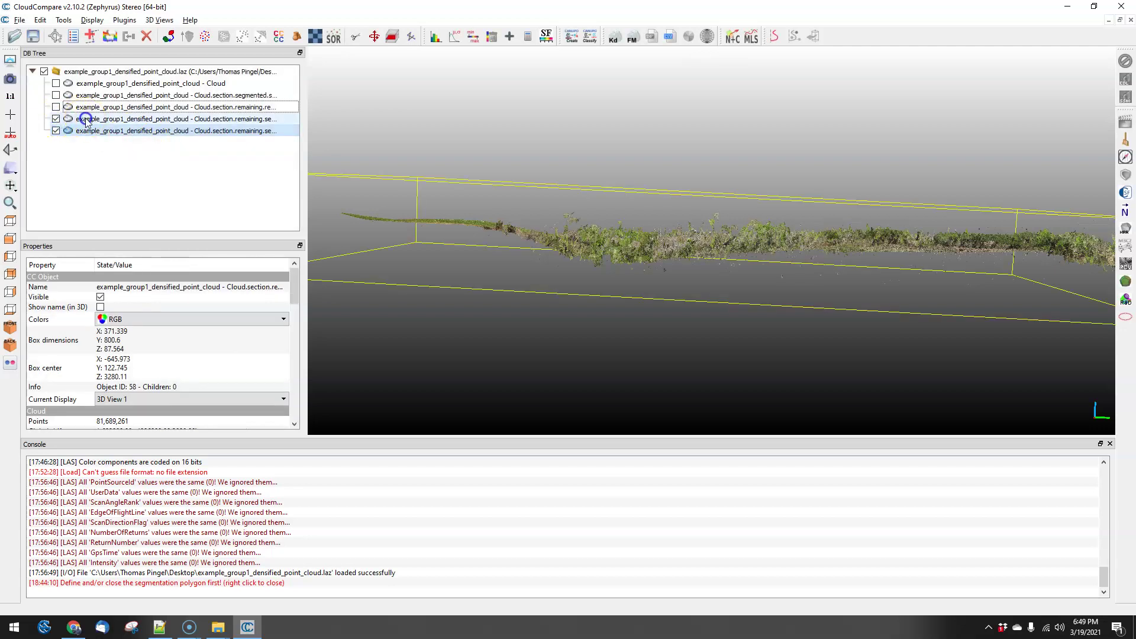
# Check the cleaned strip and the stray-point cloud by toggling their visibility, and delete the stray-point cloud
pyautogui.click(85, 130)
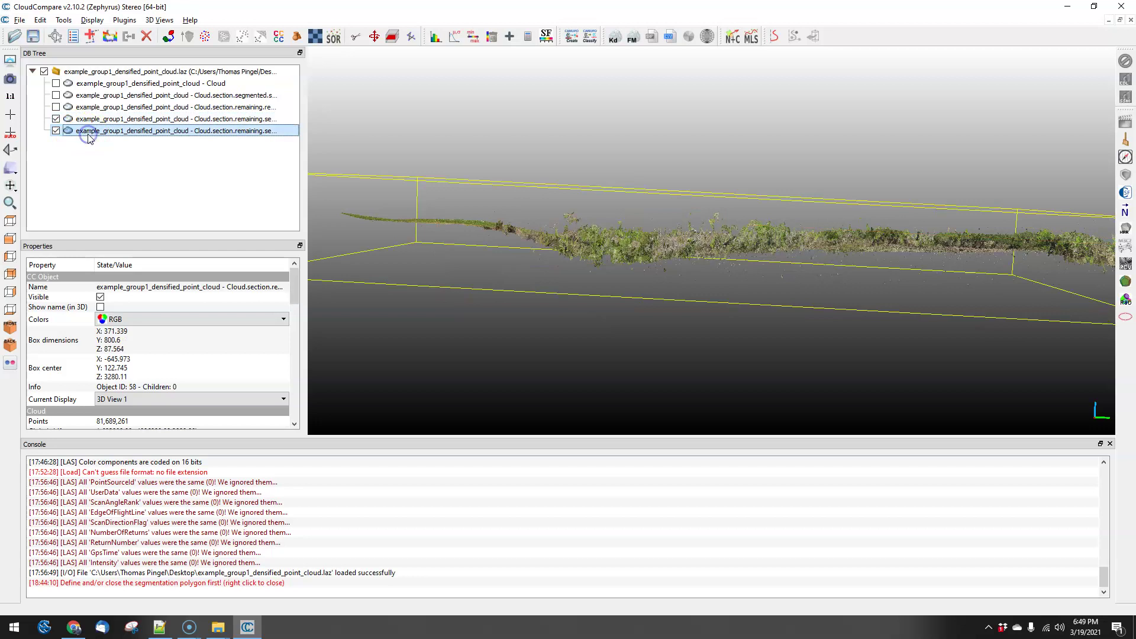
pyautogui.click(56, 131)
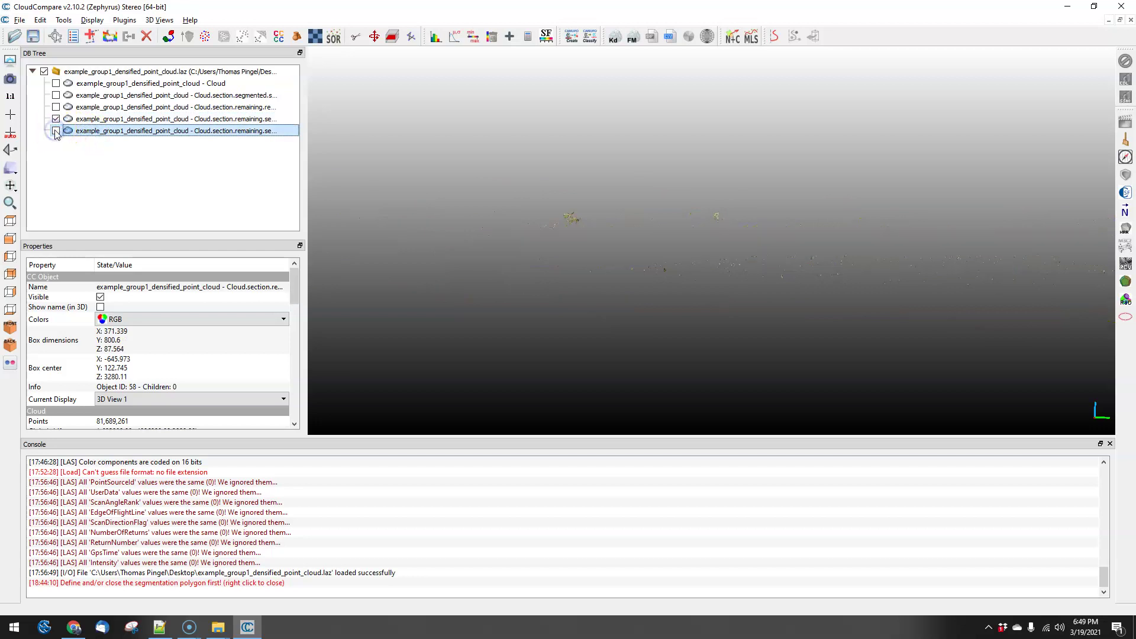
pyautogui.click(56, 131)
pyautogui.click(79, 119)
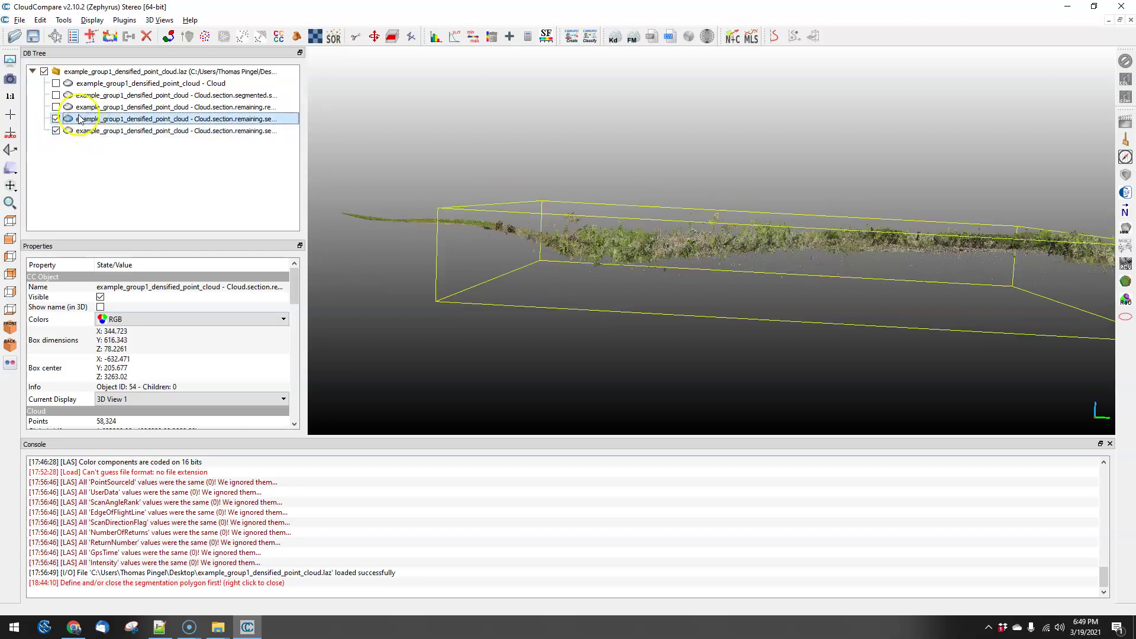
pyautogui.click(56, 119)
pyautogui.click(56, 119)
pyautogui.click(56, 119)
pyautogui.click(146, 36)
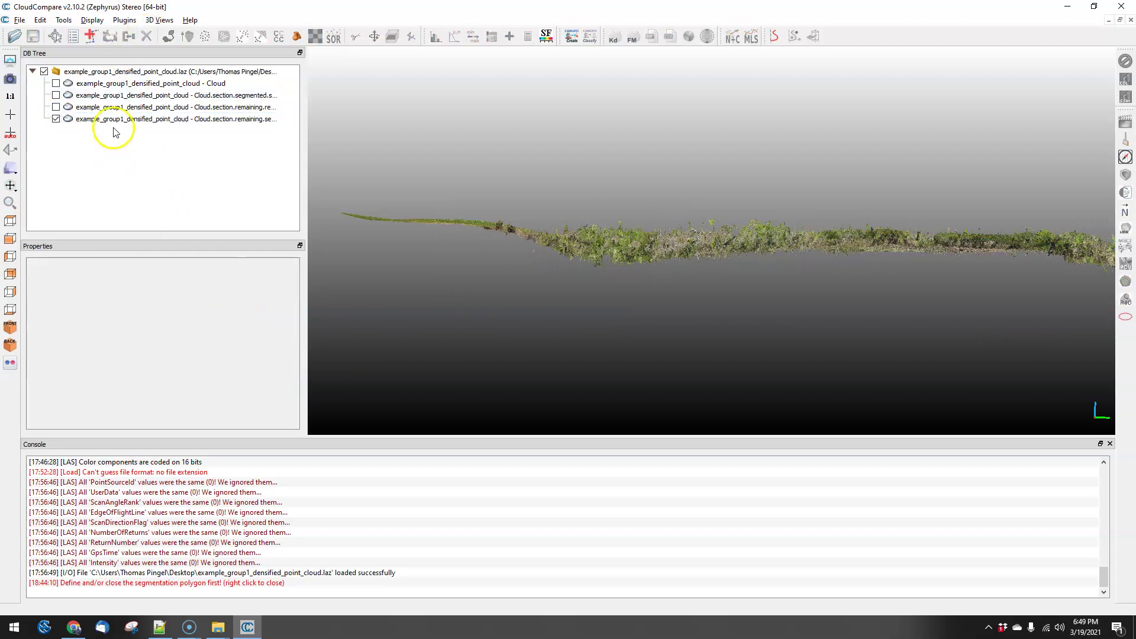
# Show the earlier cleaned section and merge it with the newly cleaned strip, without generating an original cloud index scalar field
pyautogui.click(102, 96)
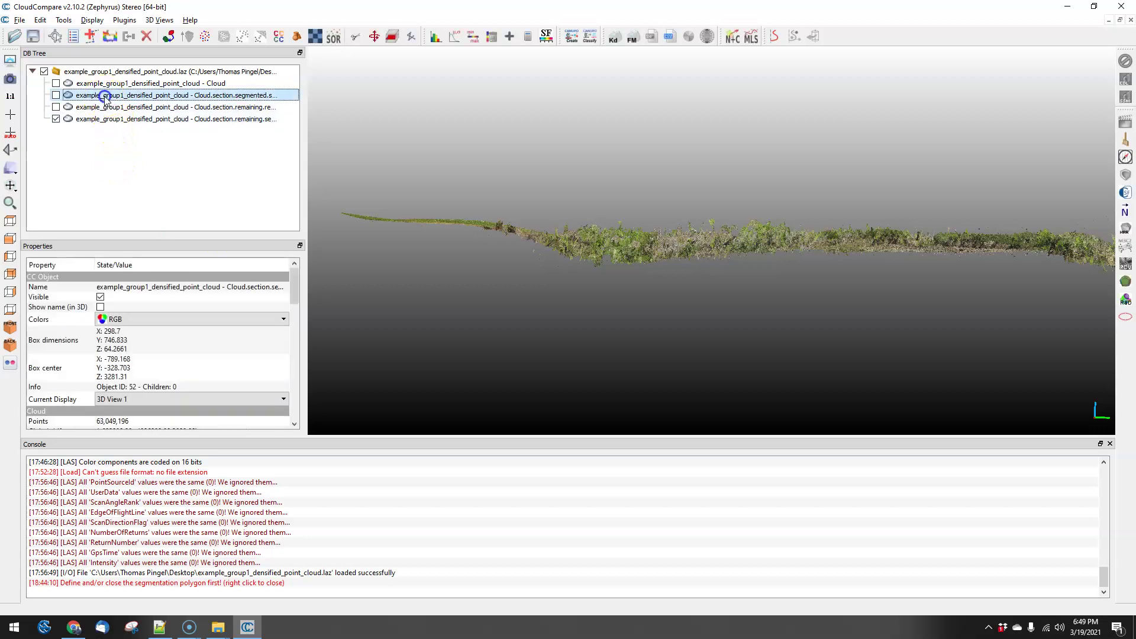
pyautogui.click(56, 96)
pyautogui.moveTo(563, 207); pyautogui.dragTo(685, 335)
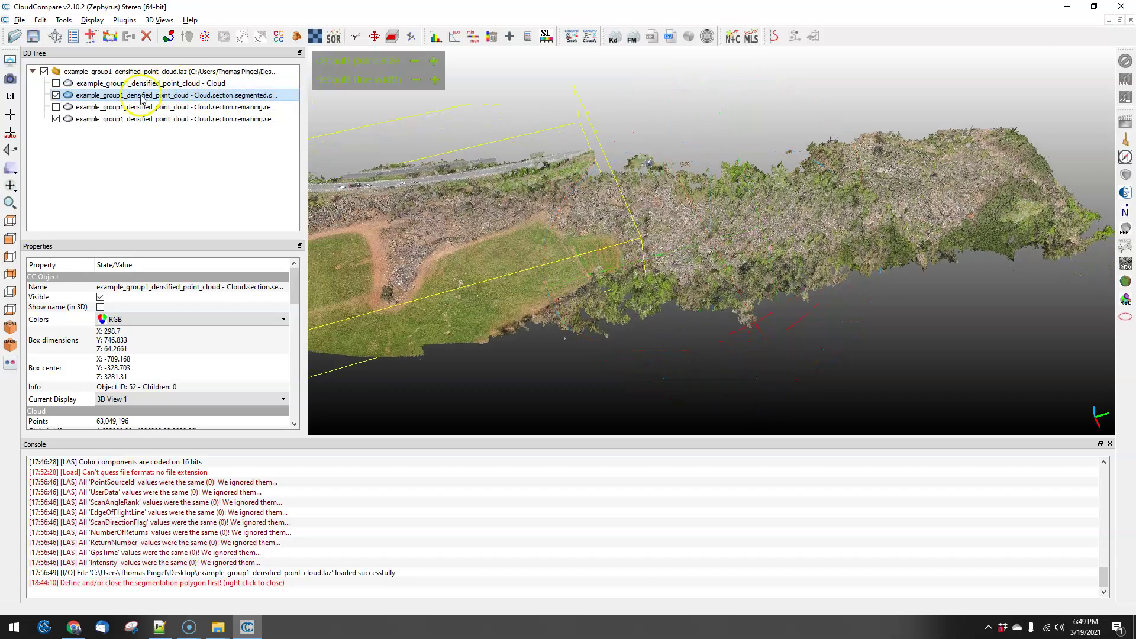
pyautogui.keyDown('ctrl'); pyautogui.click(109, 119); pyautogui.keyUp('ctrl')
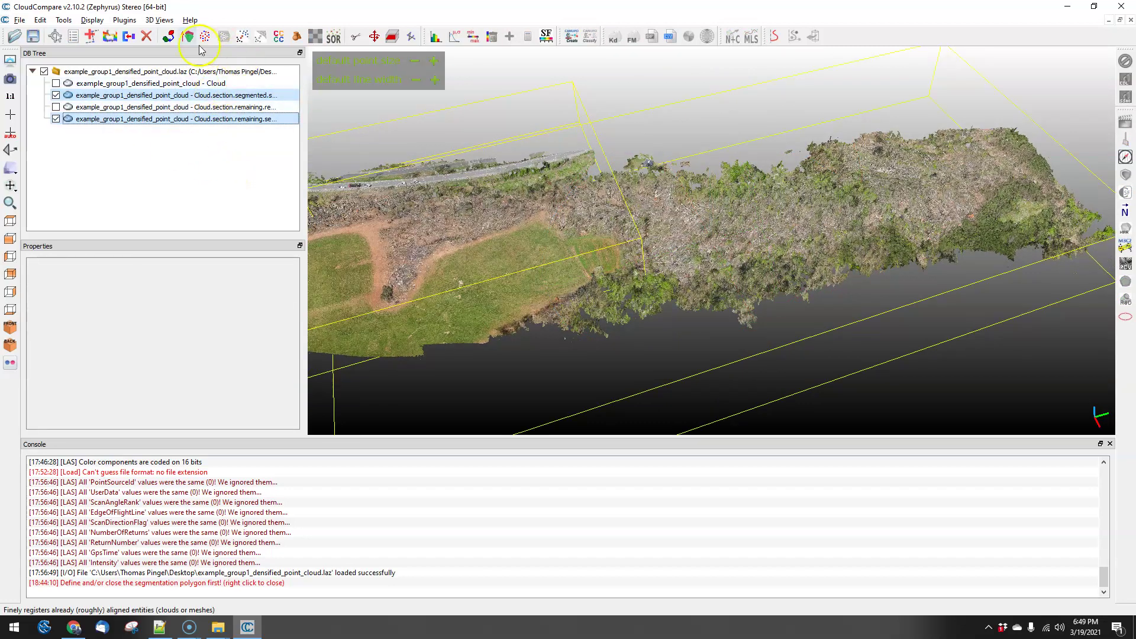
pyautogui.click(129, 38)
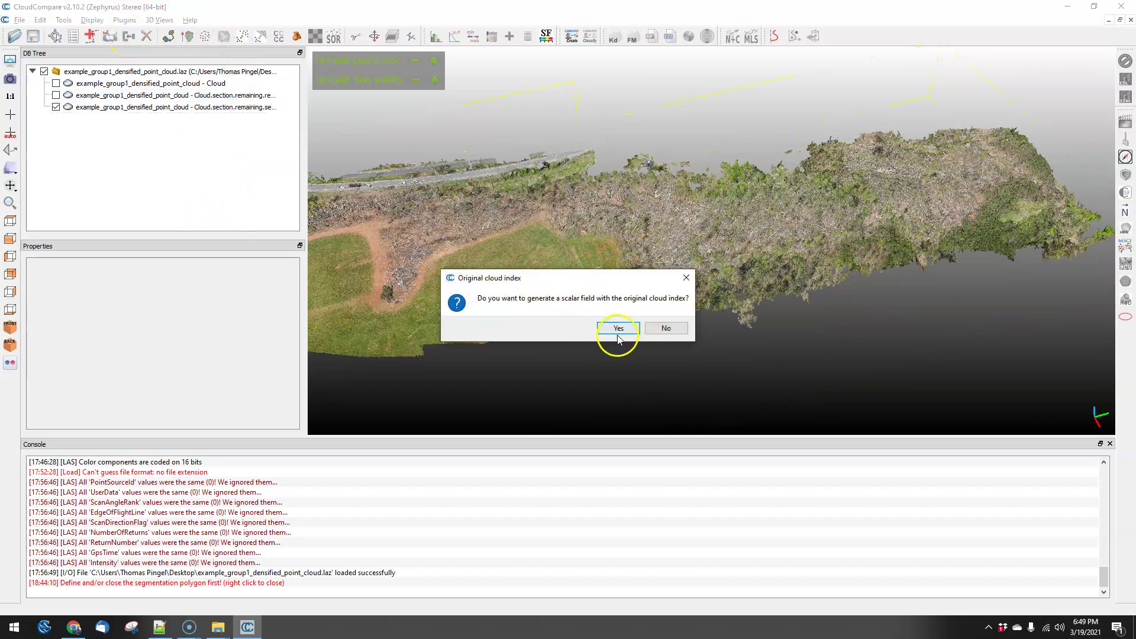
pyautogui.click(662, 330)
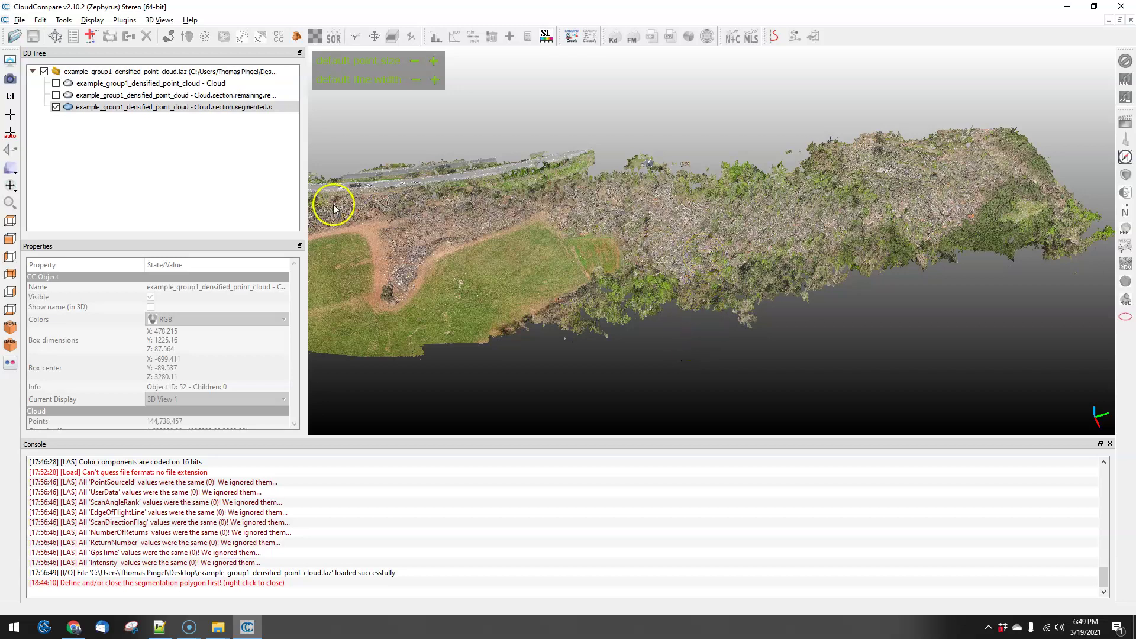
# Inspect the merged cloud, hide it, and show and select the remaining uncleaned cloud
pyautogui.moveTo(334, 207); pyautogui.dragTo(335, 203)
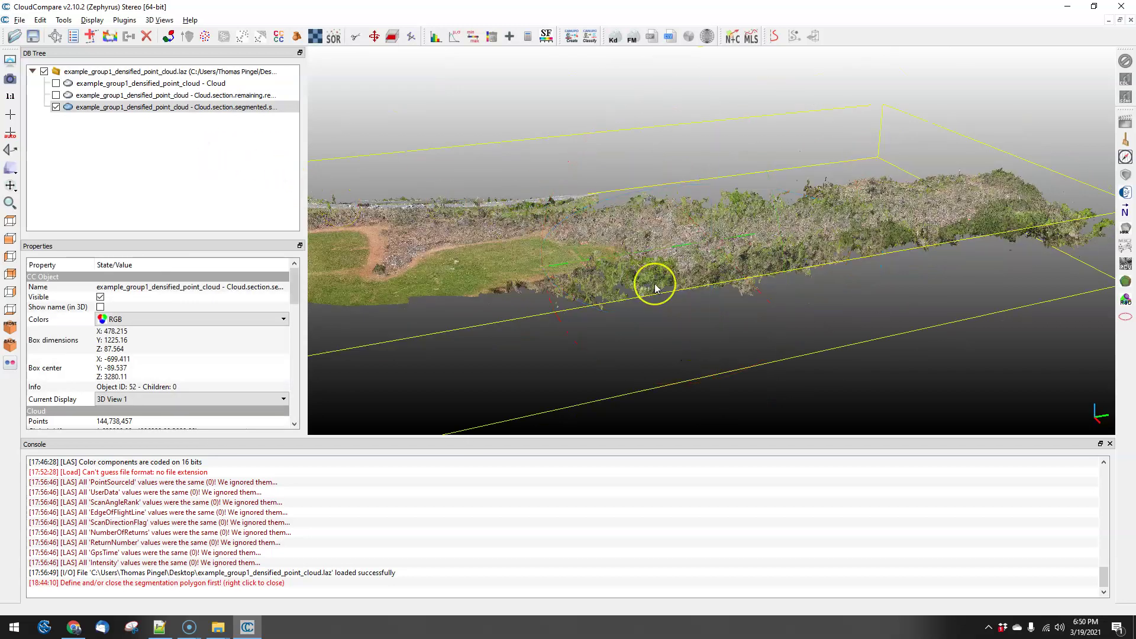
pyautogui.scroll(-6, 654, 283)
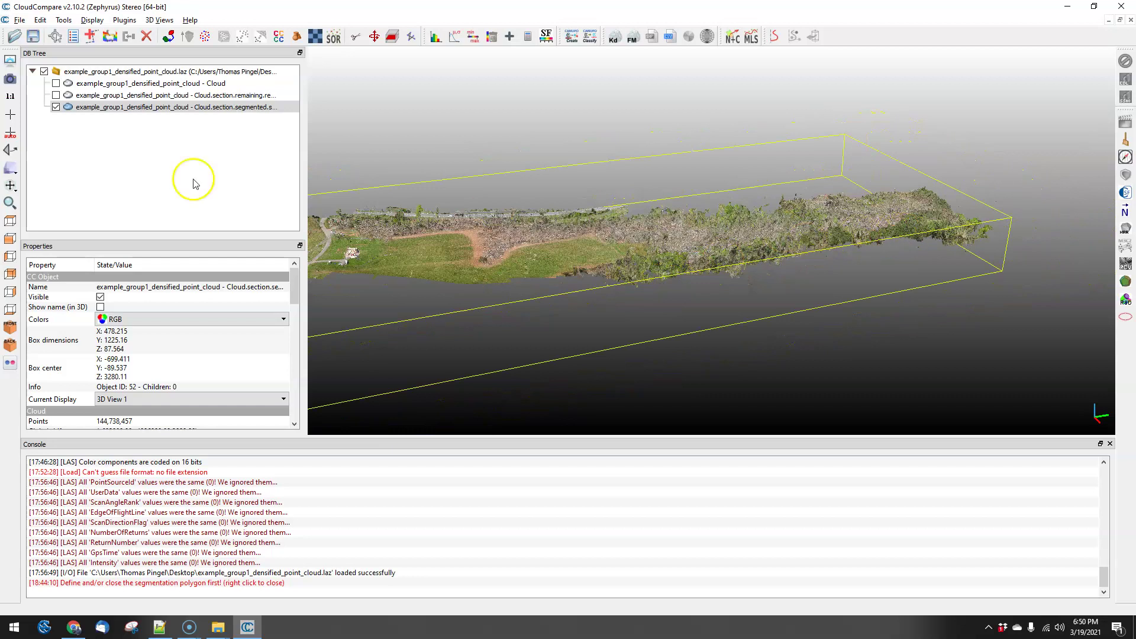
pyautogui.click(56, 95)
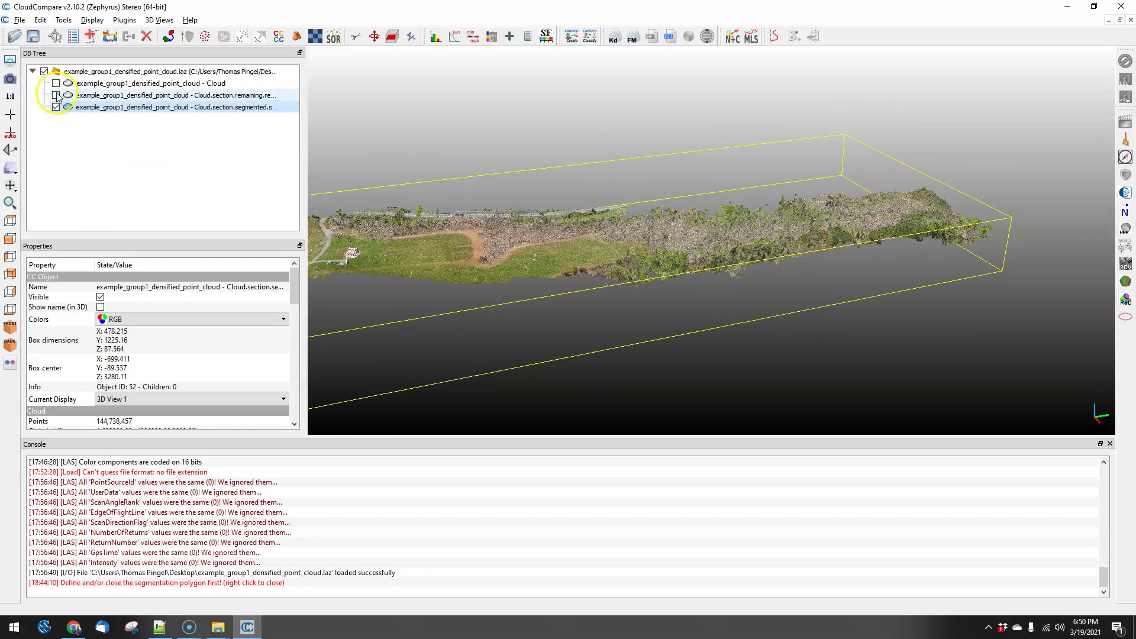
pyautogui.click(56, 107)
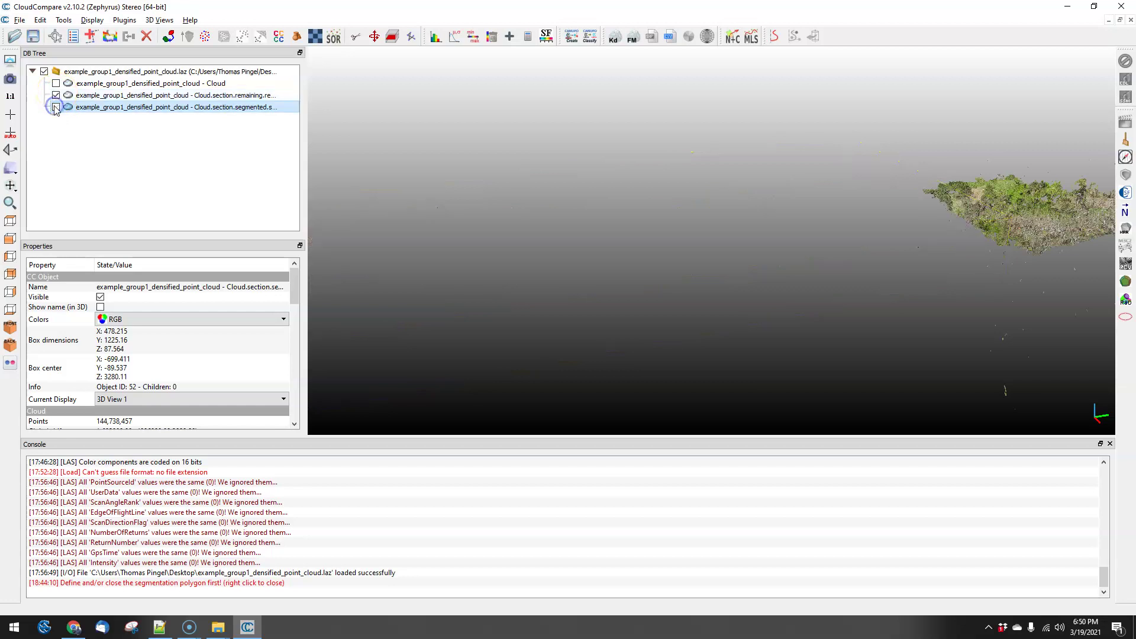
pyautogui.moveTo(983, 226); pyautogui.dragTo(769, 231)
pyautogui.click(11, 114)
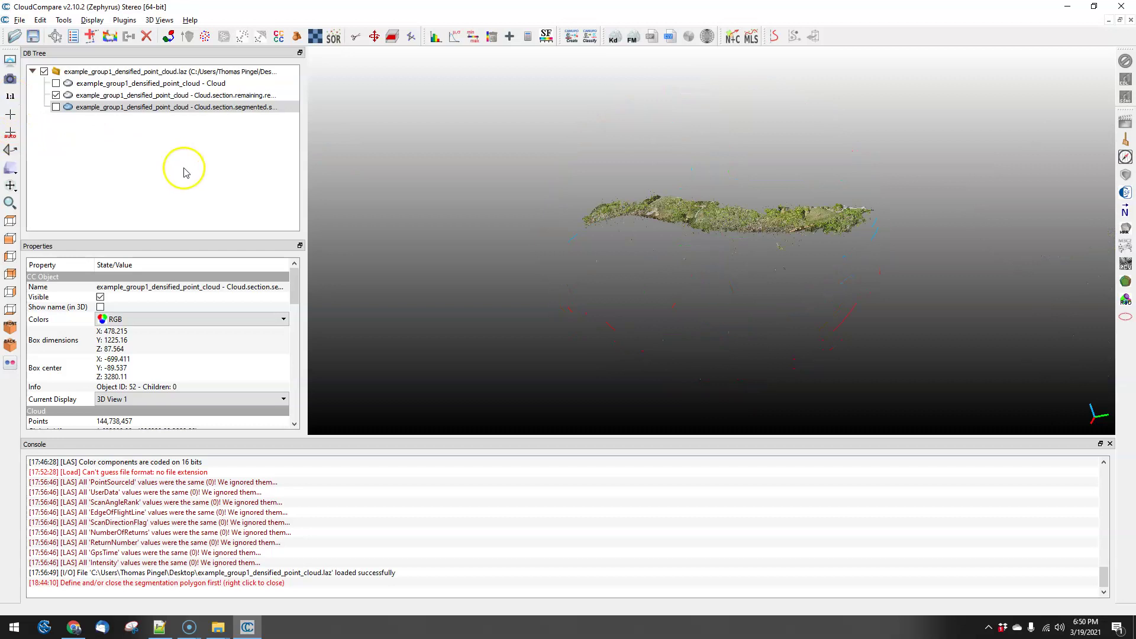
pyautogui.moveTo(717, 281); pyautogui.dragTo(524, 310)
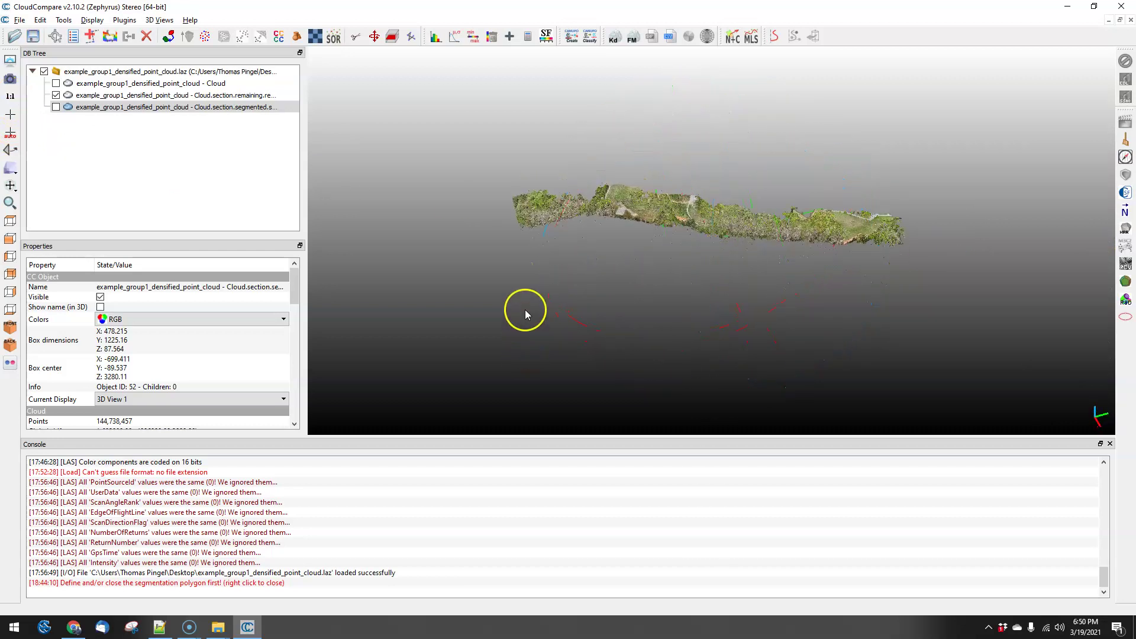
pyautogui.click(133, 95)
pyautogui.rightClick(134, 96)
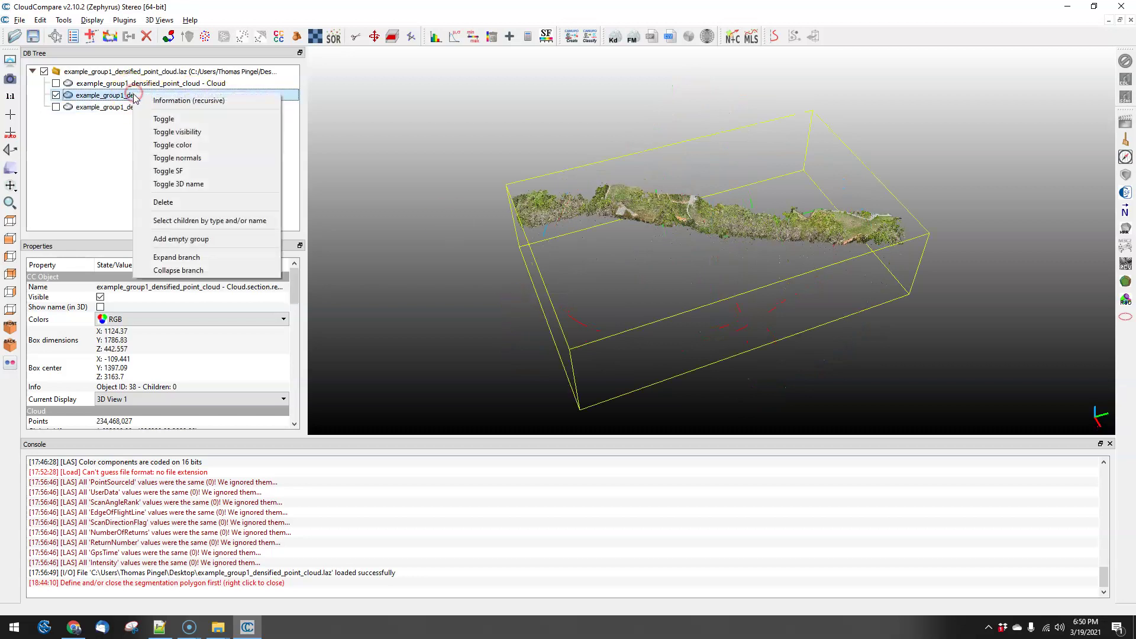
pyautogui.click(86, 95)
pyautogui.click(20, 21)
pyautogui.click(38, 59)
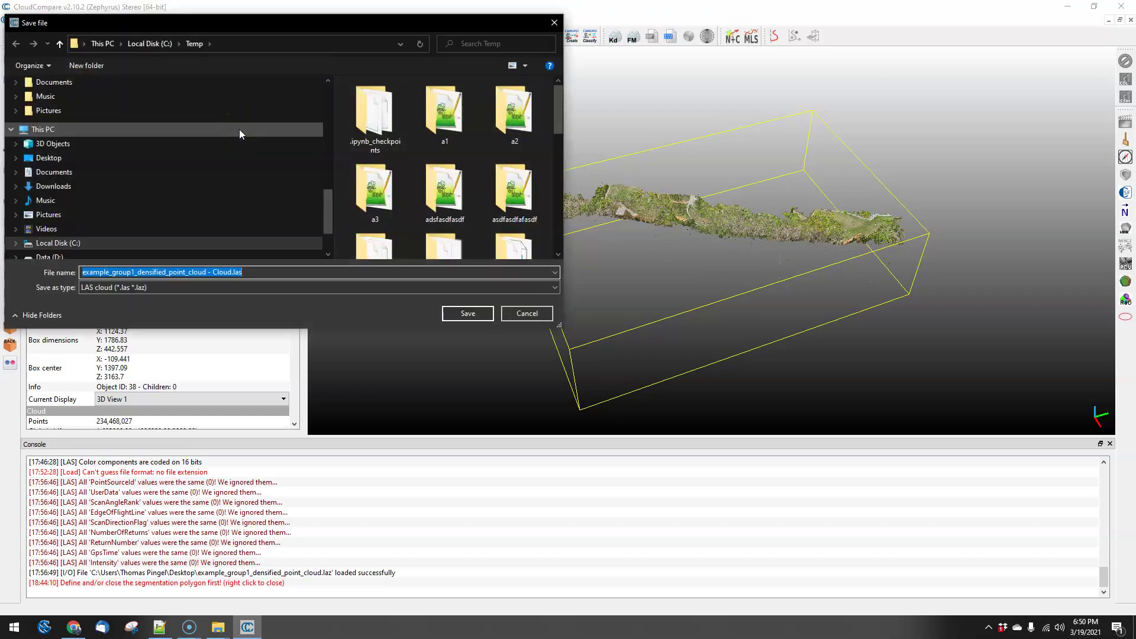
pyautogui.click(527, 313)
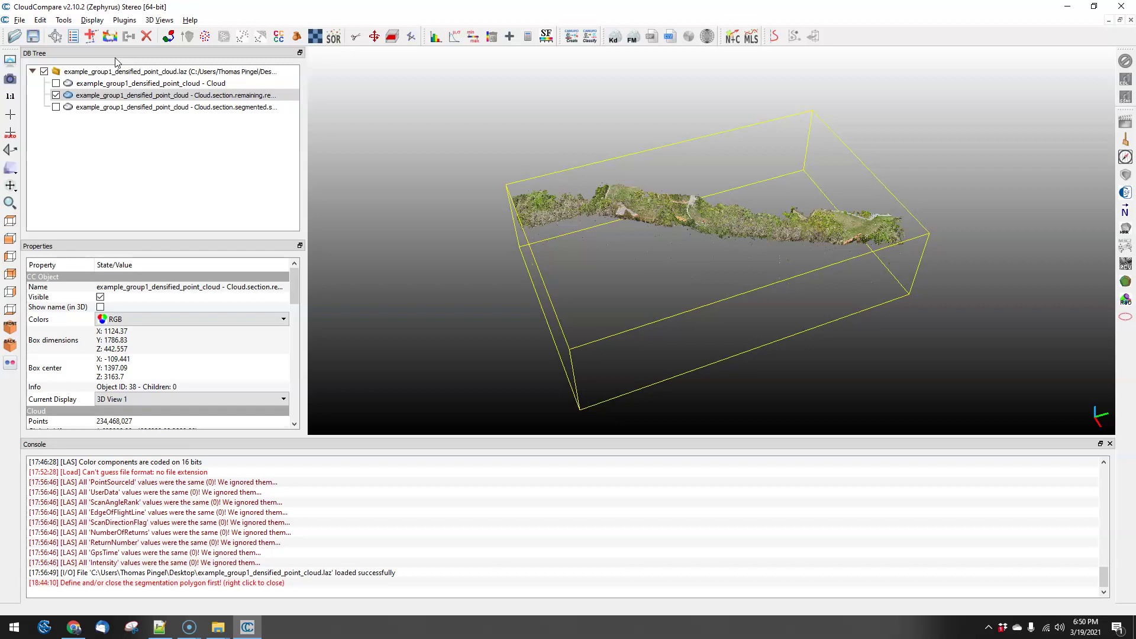
pyautogui.click(69, 22)
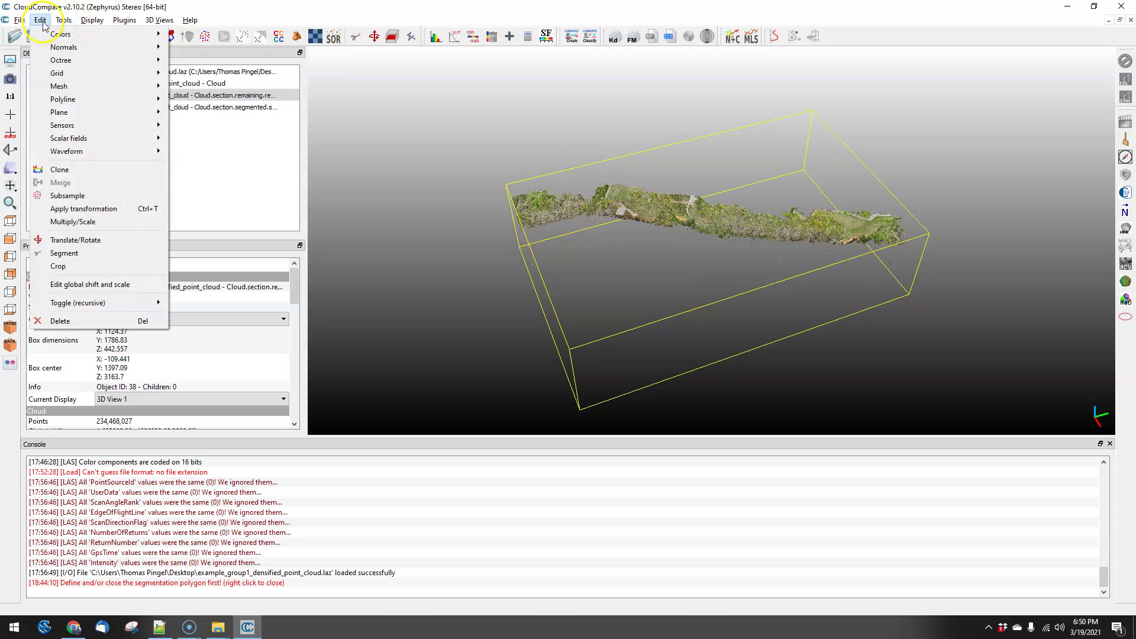
pyautogui.moveTo(142, 34)
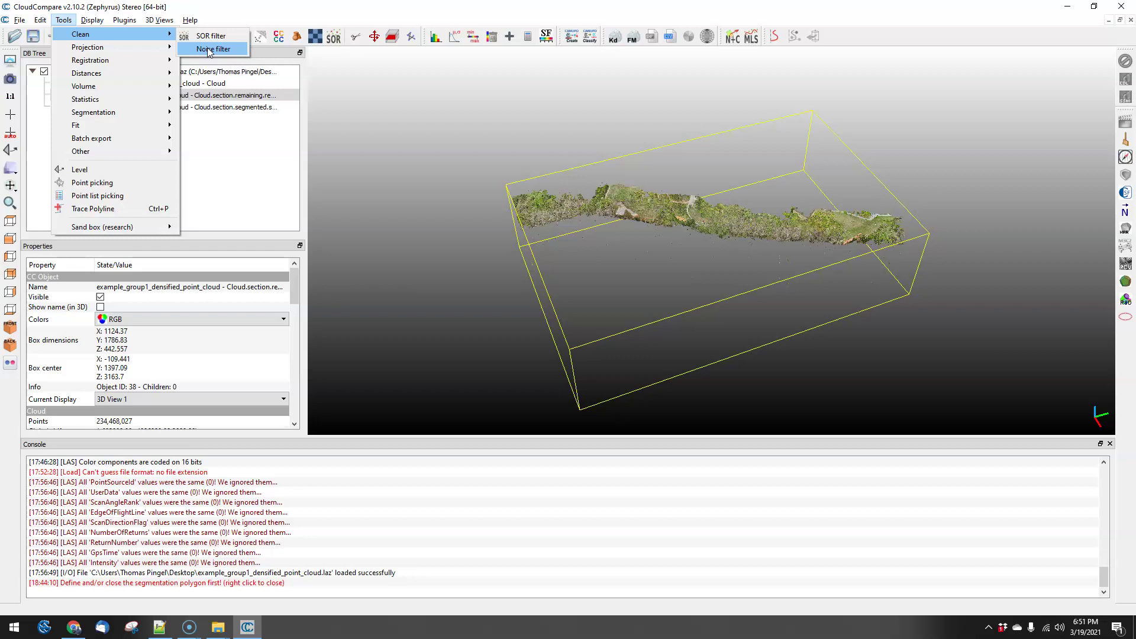
pyautogui.click(160, 21)
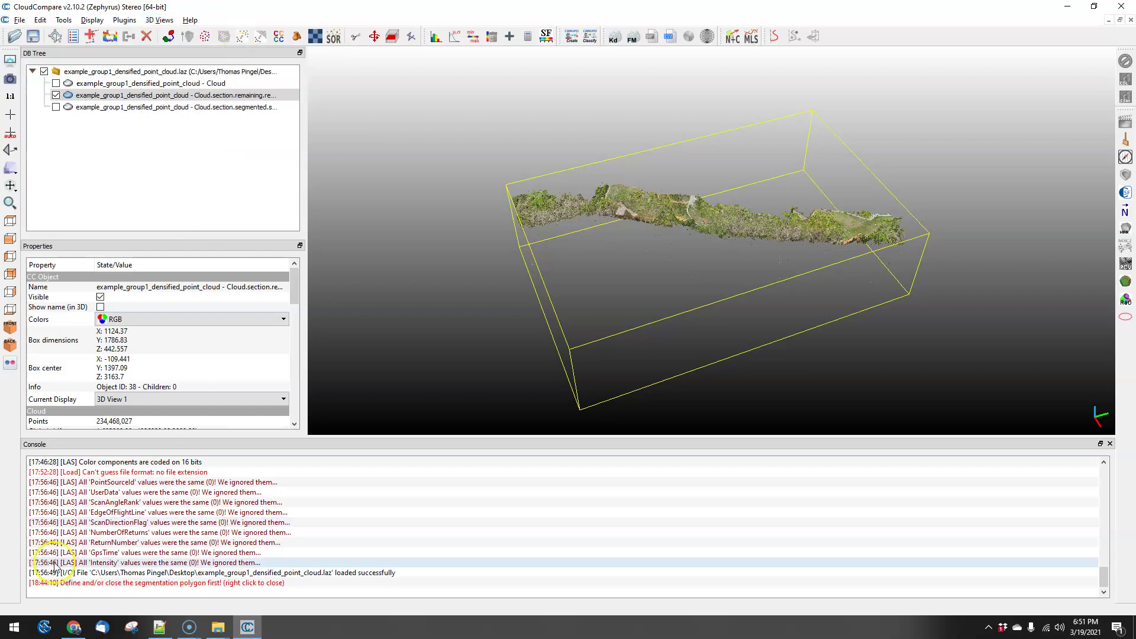